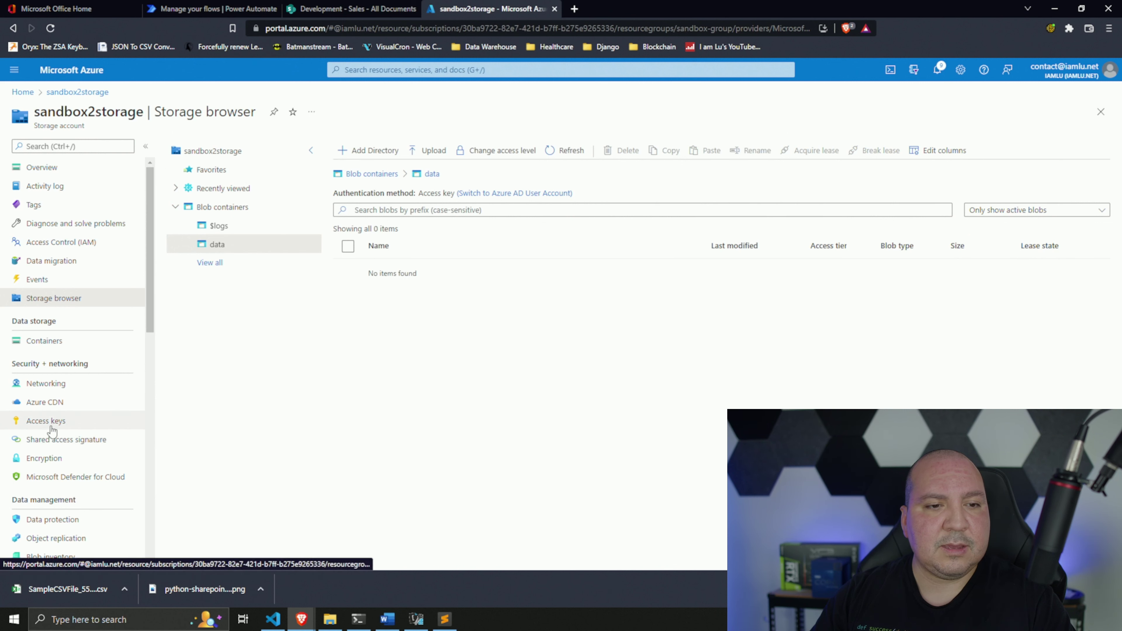
# Open the access keys of the sandbox2storage account, and switch to Power Automate's list of connections.
pyautogui.click(35, 427)
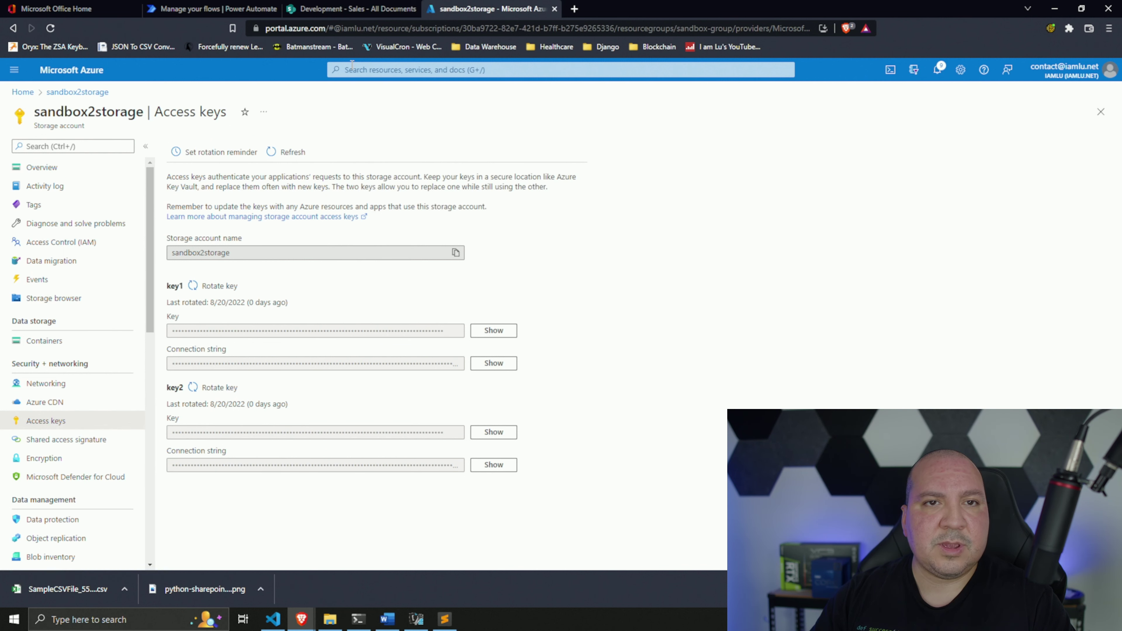
pyautogui.click(222, 10)
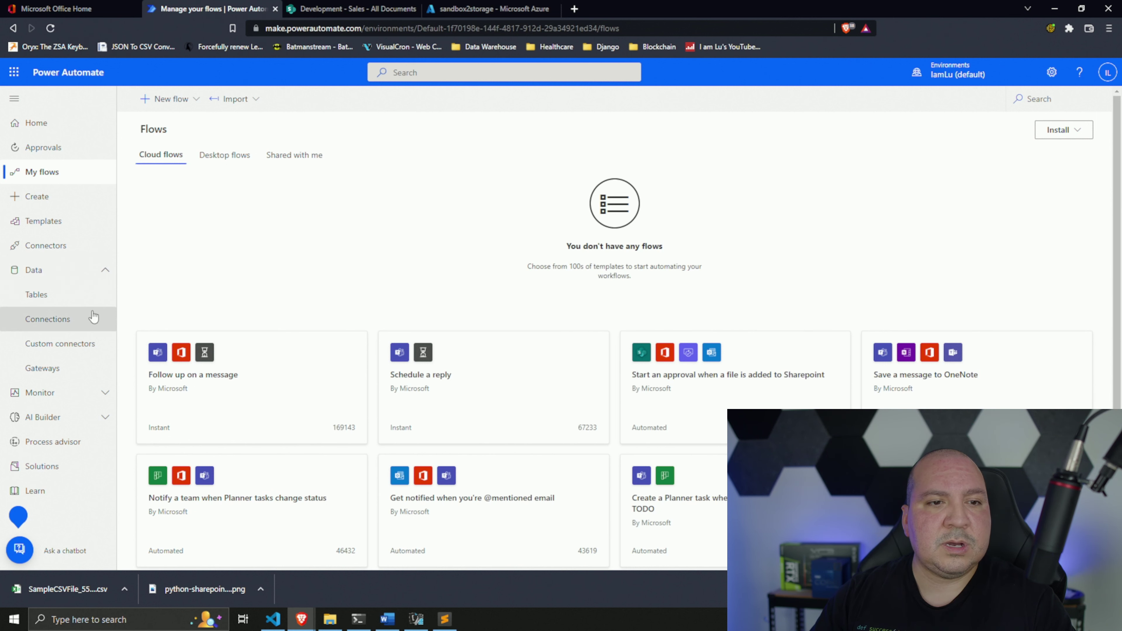
pyautogui.click(81, 327)
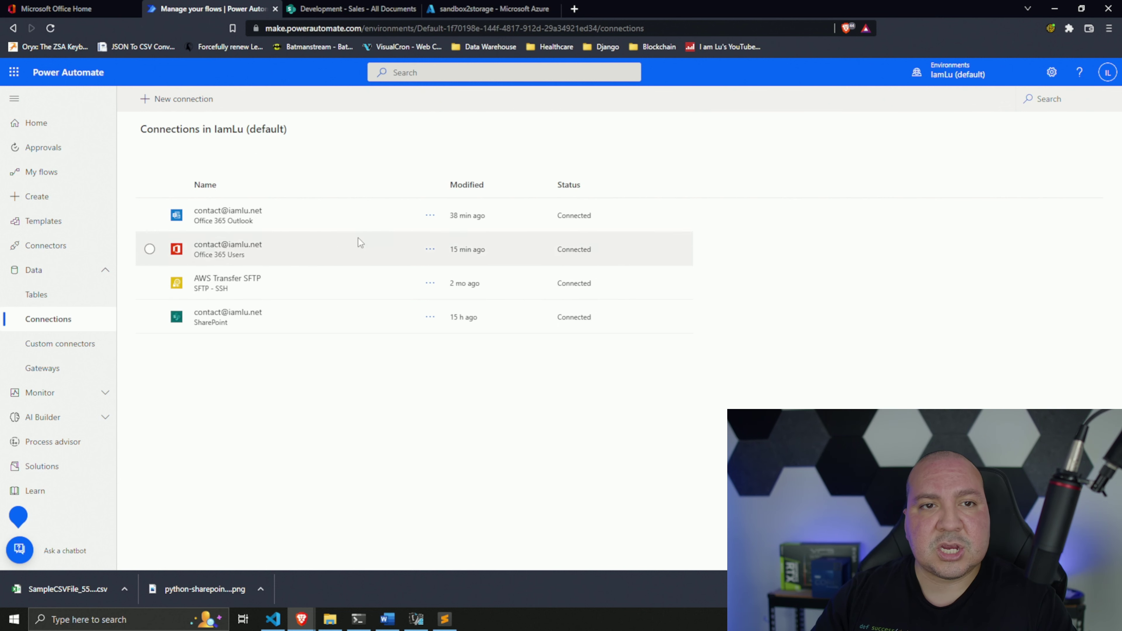
# Search the available connectors for "blob" and start a new Azure Blob Storage connection.
pyautogui.click(156, 104)
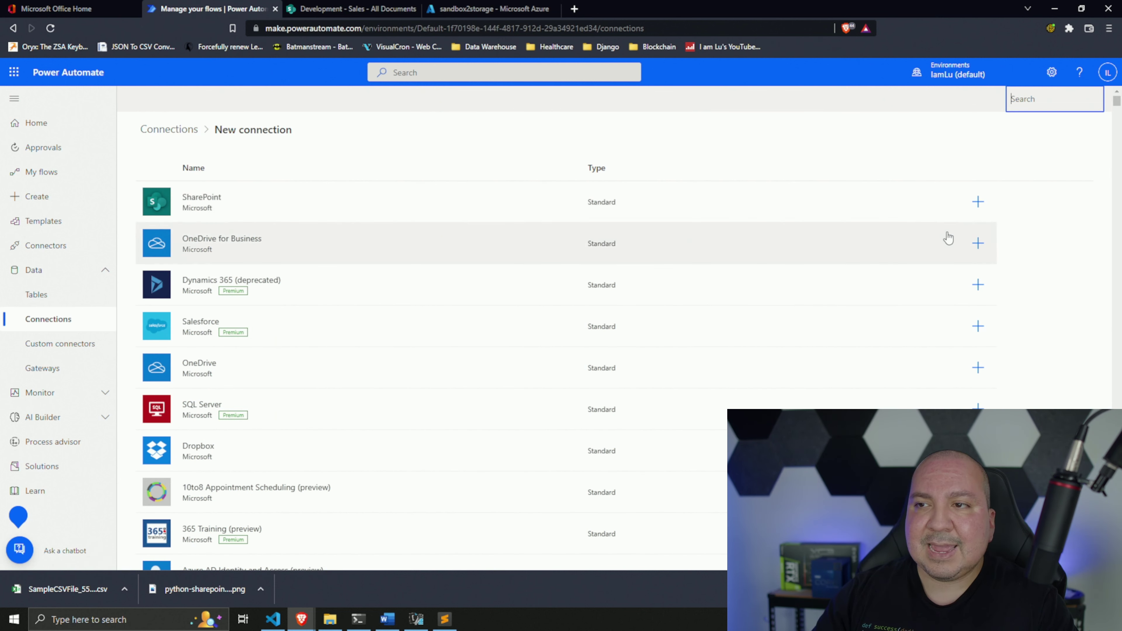
pyautogui.write('blob')
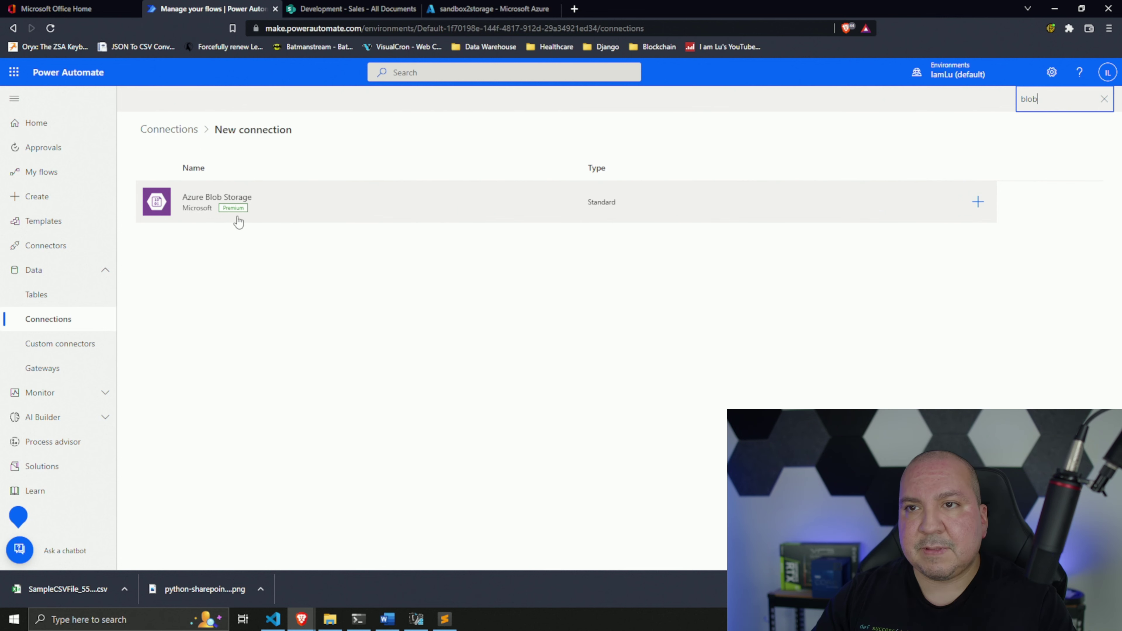
pyautogui.click(979, 202)
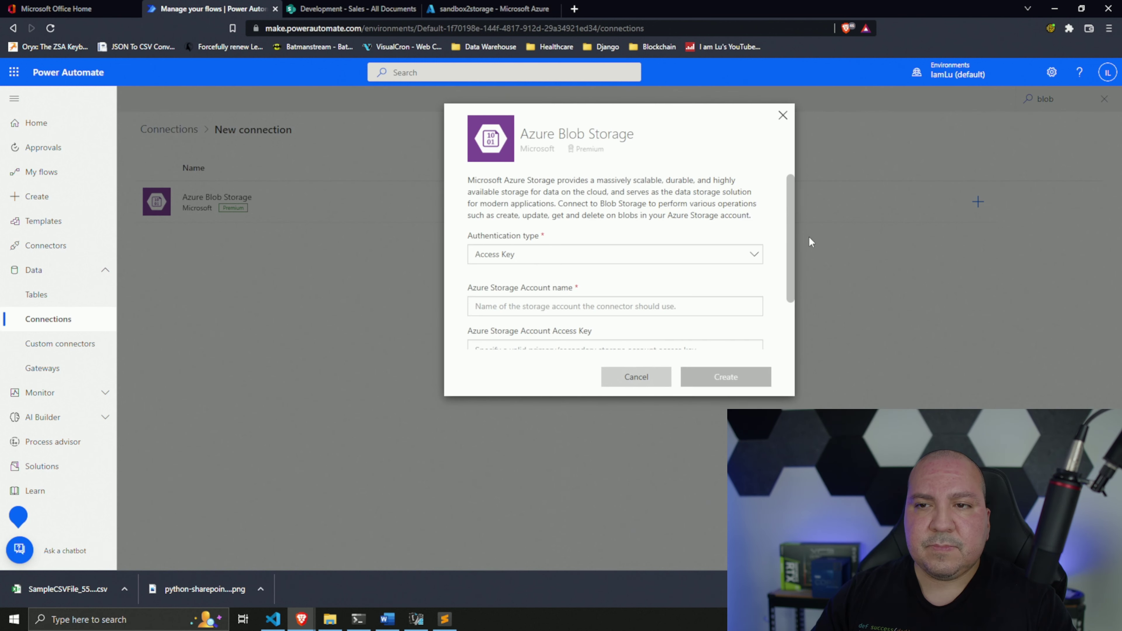
# Try Azure AD Integrated as the connection's authentication type, and return it to Access Key.
pyautogui.scroll(-3, 783, 247)
pyautogui.scroll(1, 783, 333)
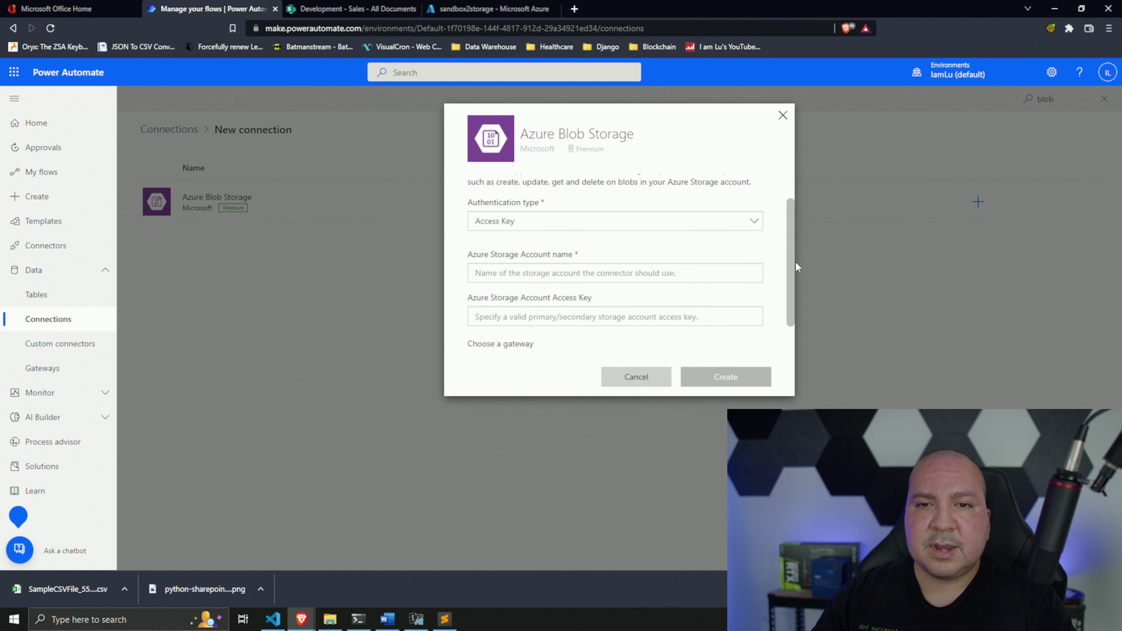
pyautogui.click(745, 225)
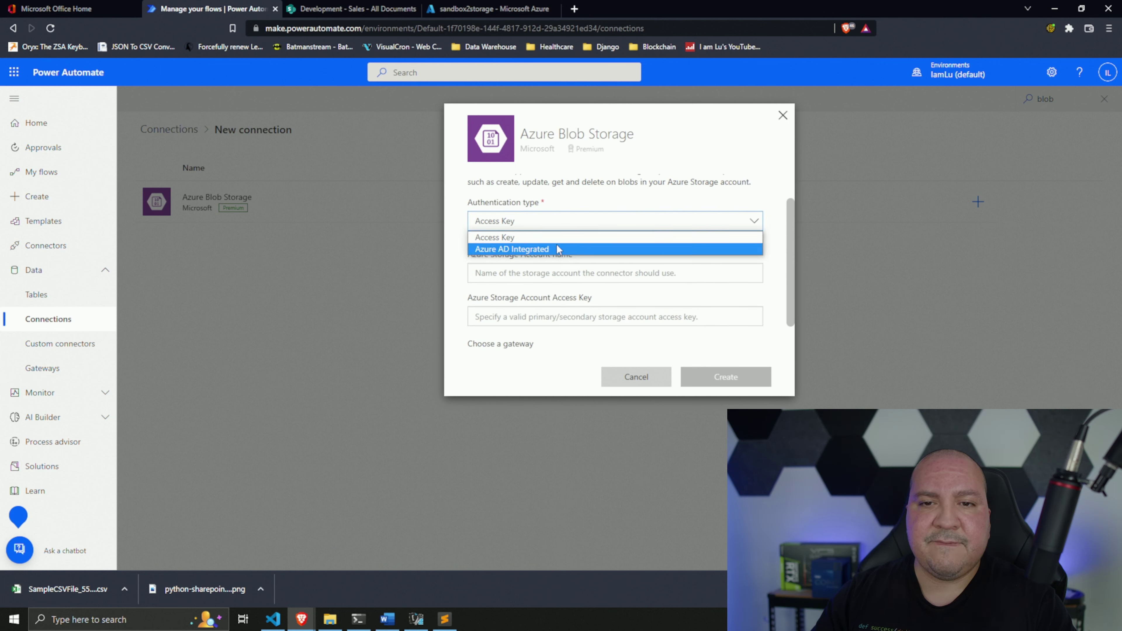
pyautogui.click(522, 251)
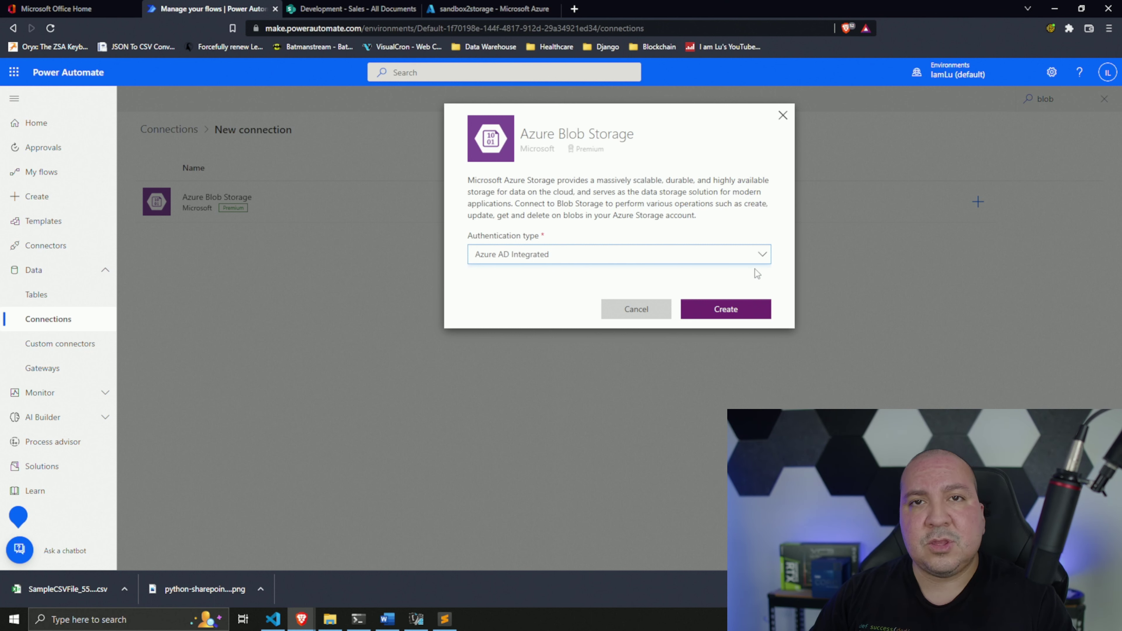
pyautogui.click(763, 257)
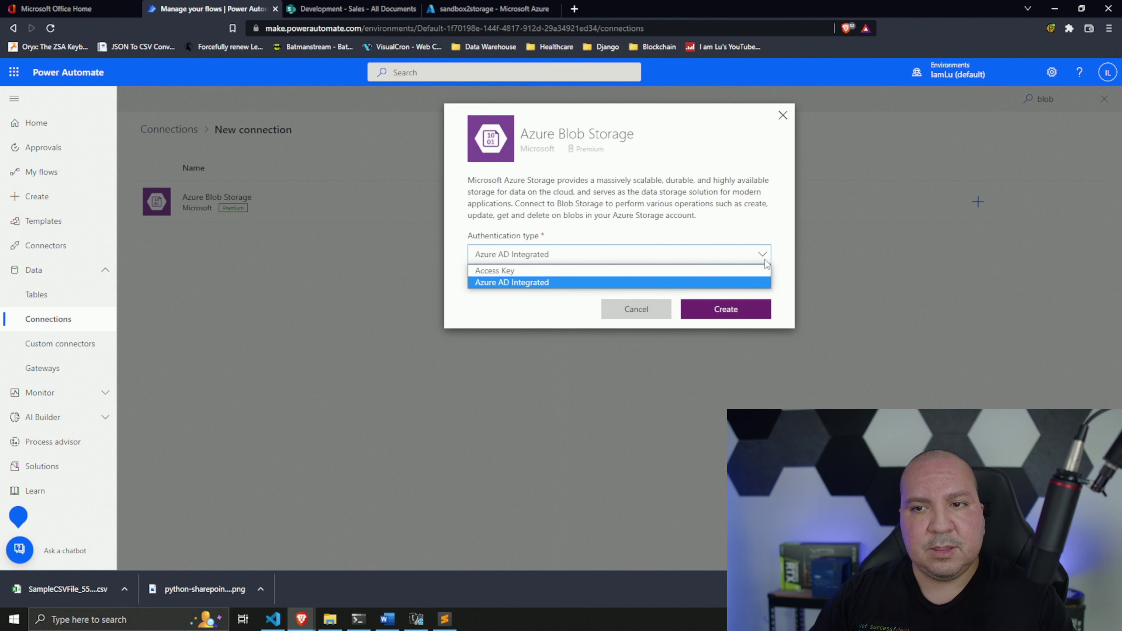
pyautogui.click(702, 272)
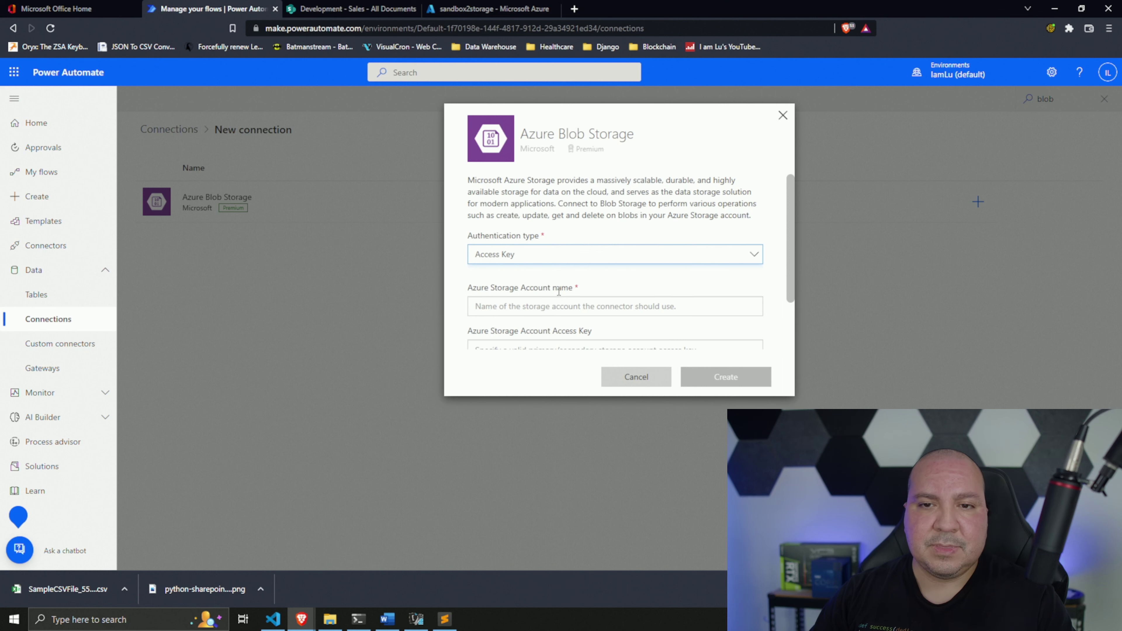
pyautogui.scroll(-2, 558, 292)
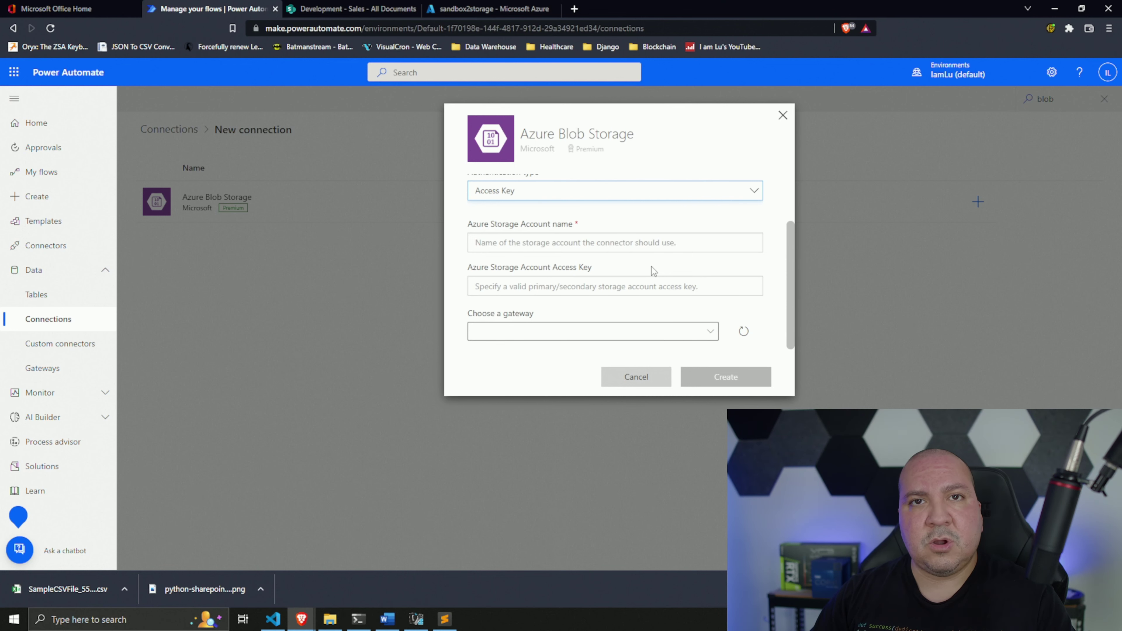
pyautogui.click(482, 8)
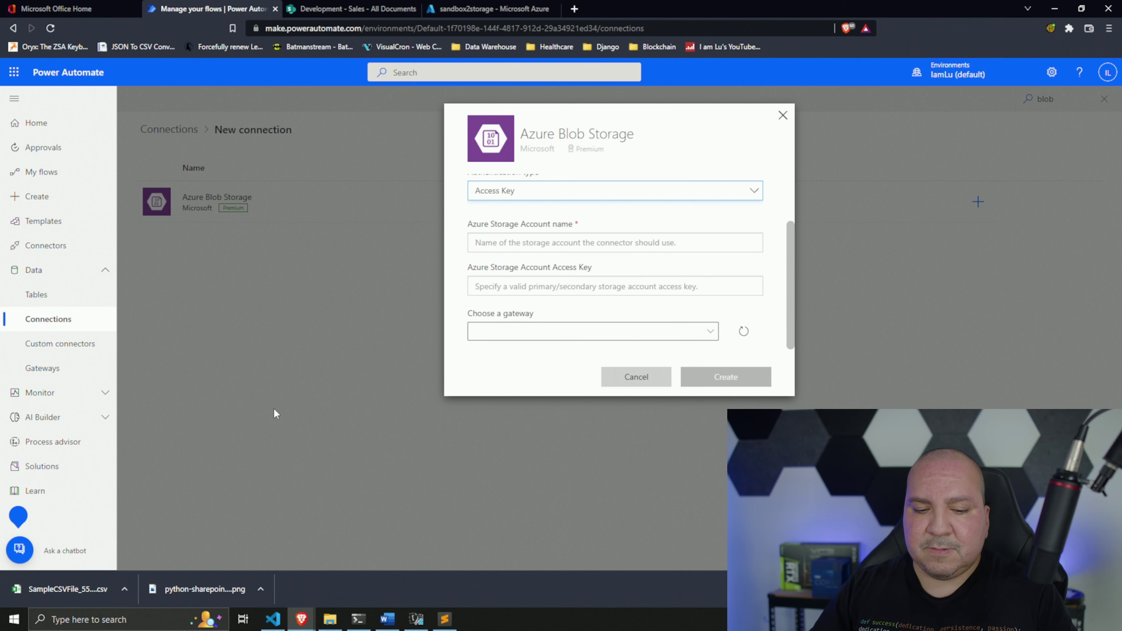
pyautogui.press('super+s')
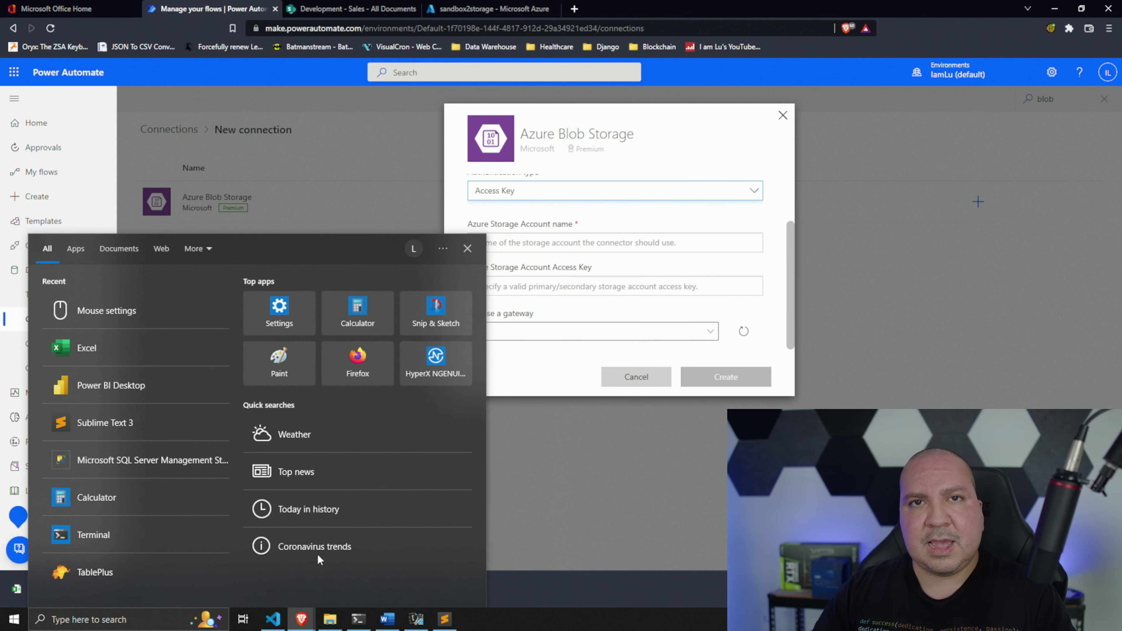
pyautogui.press('Escape')
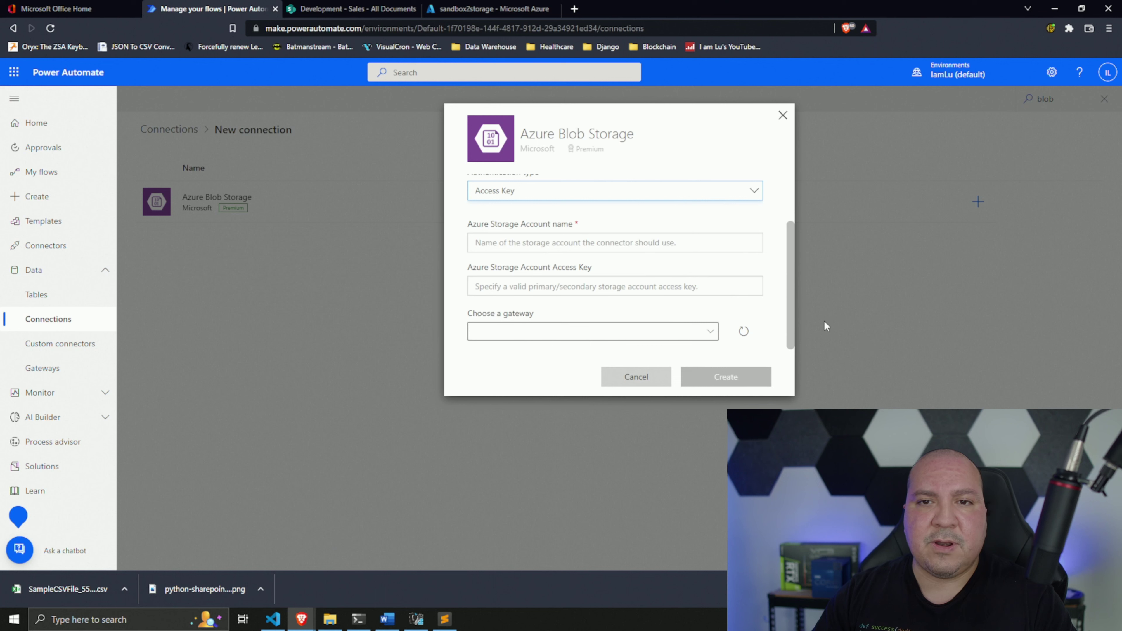
pyautogui.scroll(3, 662, 247)
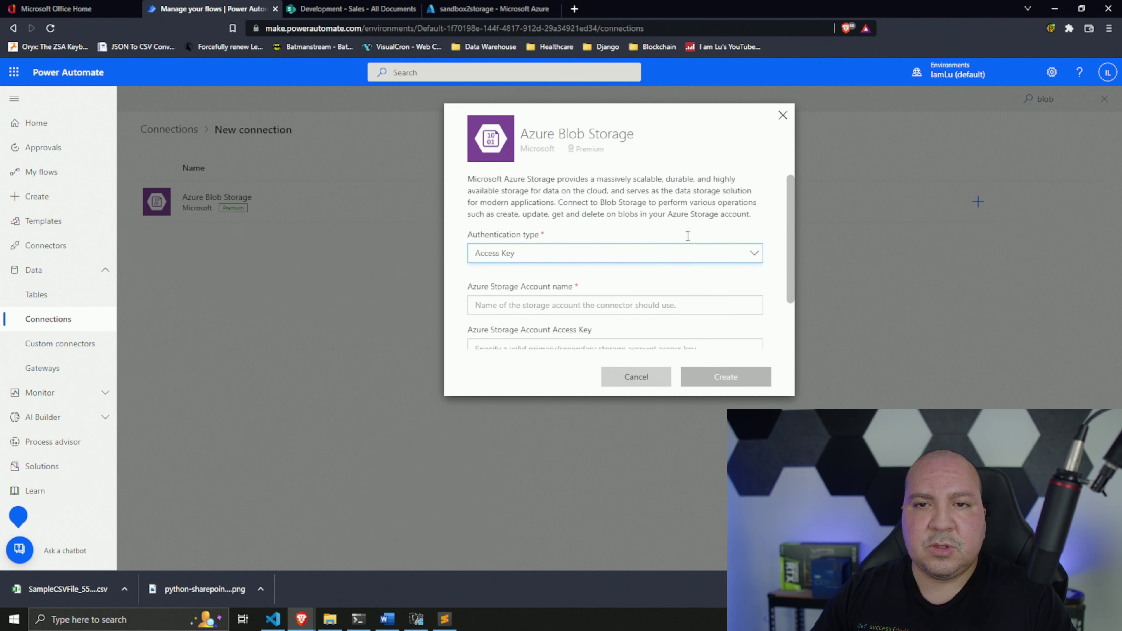
pyautogui.scroll(-3, 689, 280)
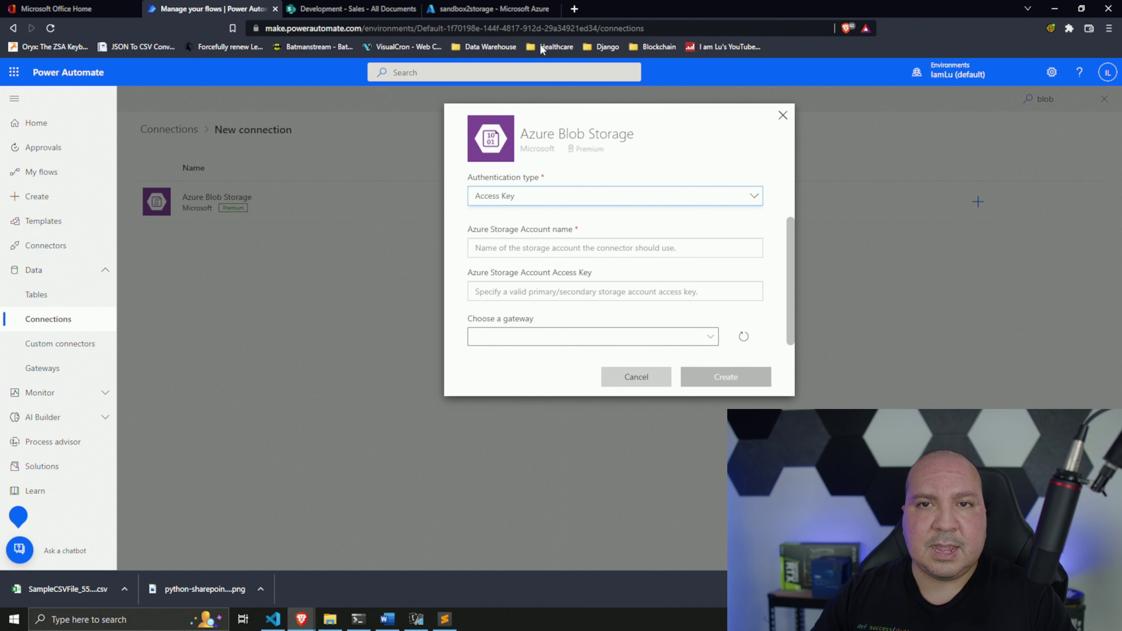
# Copy the storage account name sandbox2storage from the Azure portal into the connection's Azure Storage Account name.
pyautogui.click(478, 10)
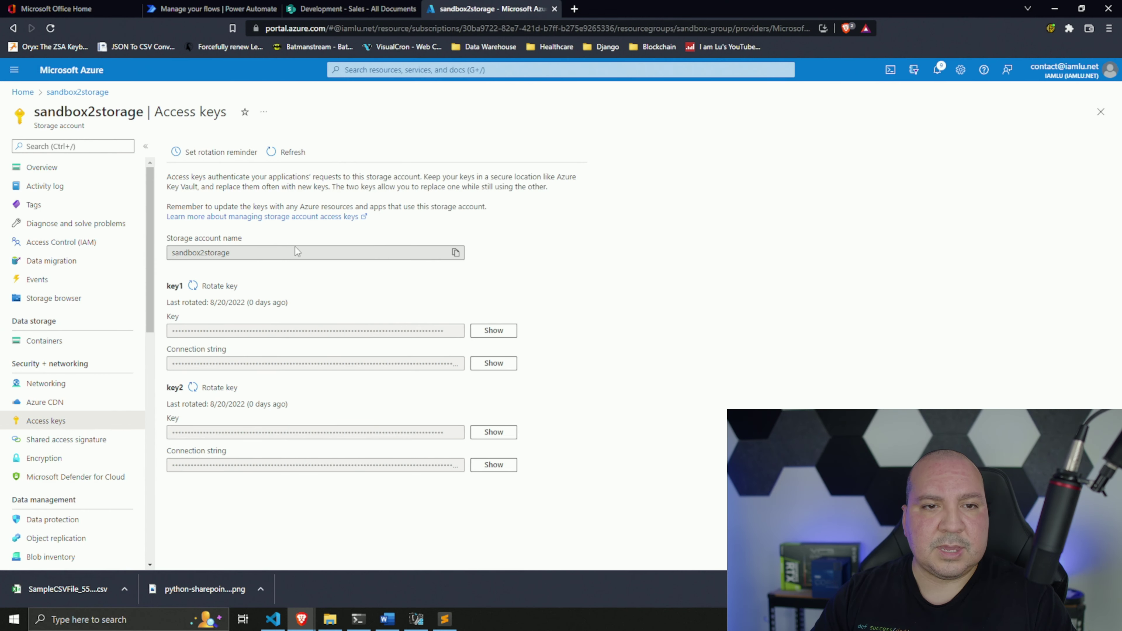
pyautogui.click(455, 253)
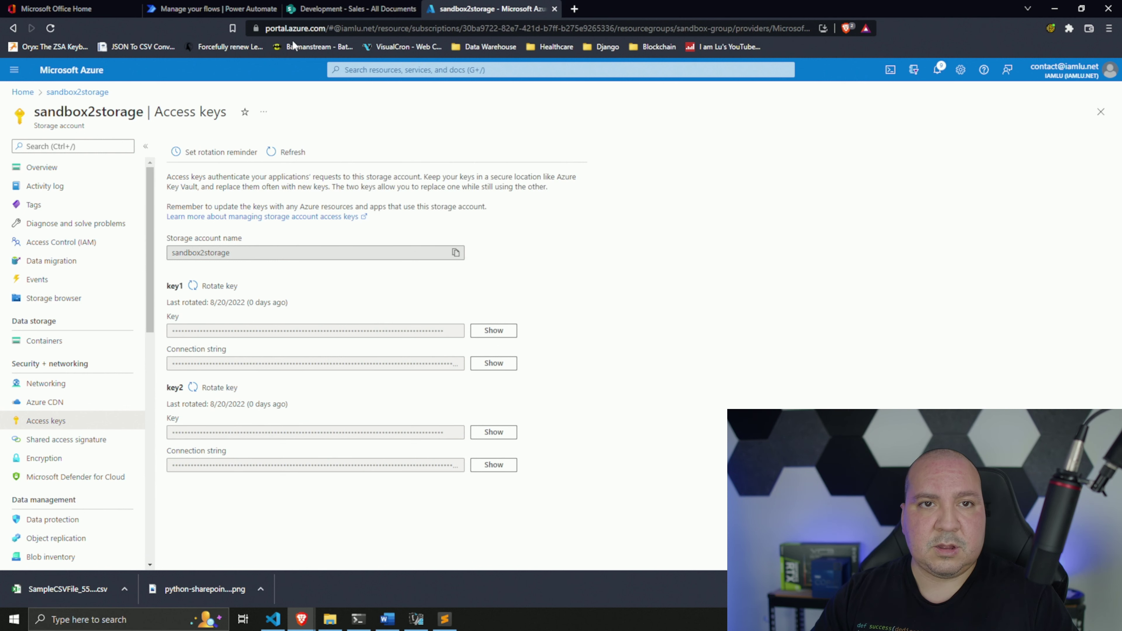
pyautogui.click(213, 9)
pyautogui.click(593, 248)
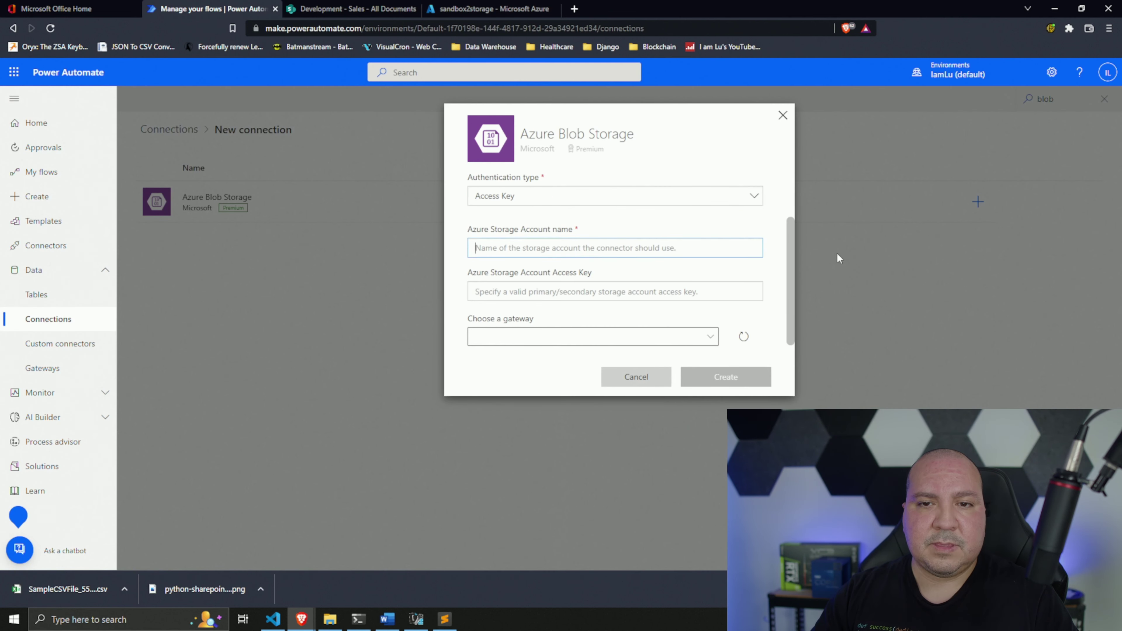
pyautogui.hotkey('ctrl', 'v')
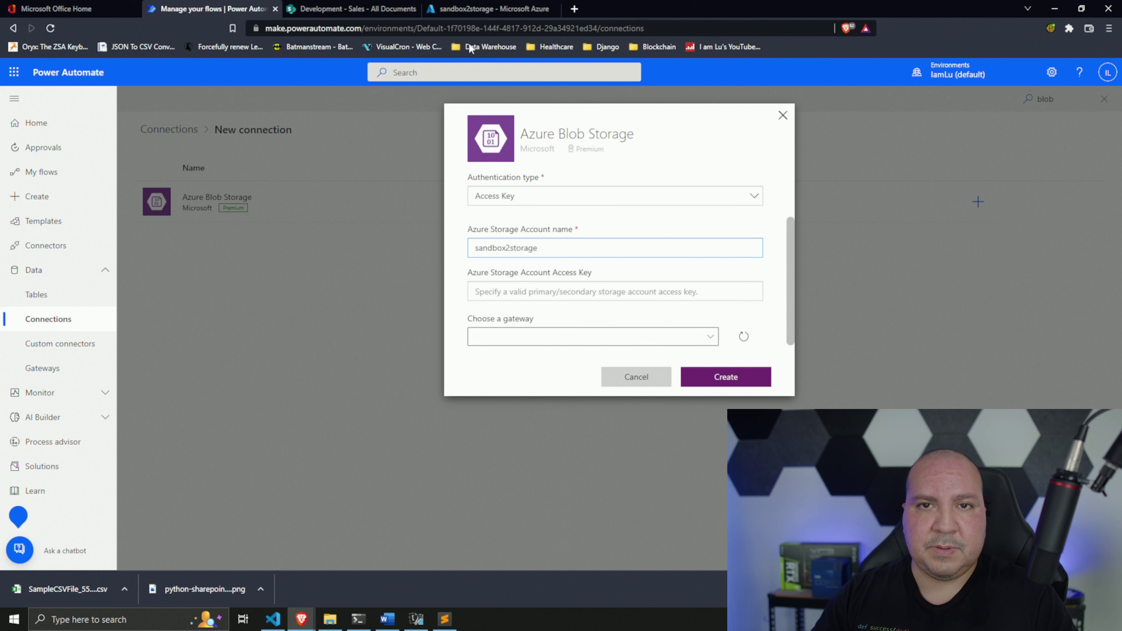
# Create the connection with the storage account's key1 access key copied from the Azure portal, dismissing the browser's offer to save it.
pyautogui.click(477, 8)
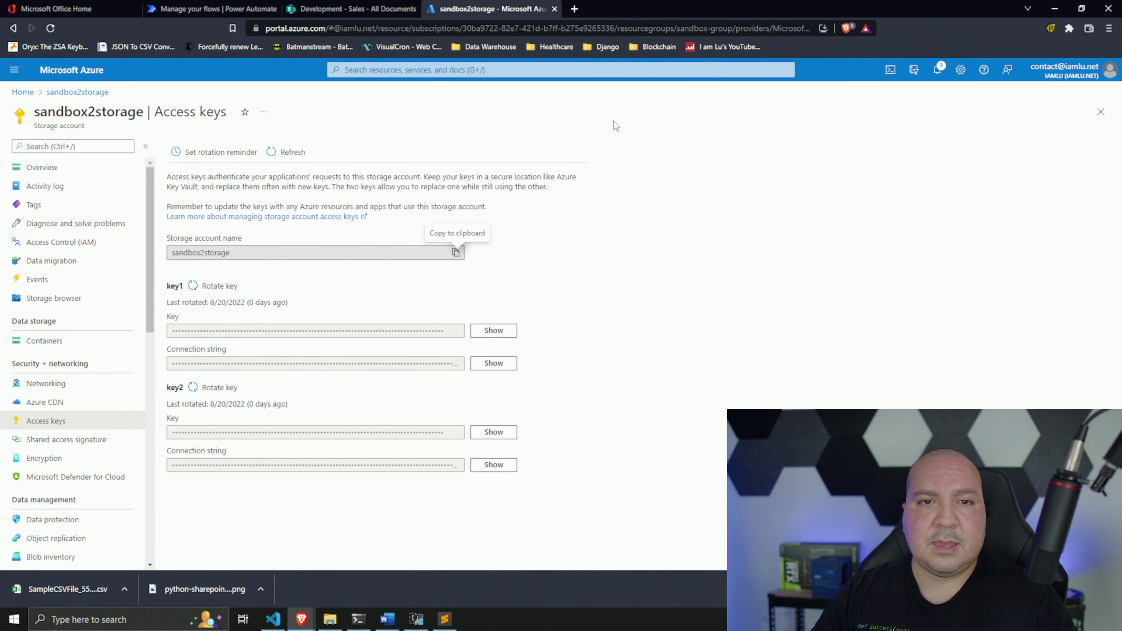
pyautogui.click(484, 336)
pyautogui.click(455, 337)
pyautogui.click(213, 8)
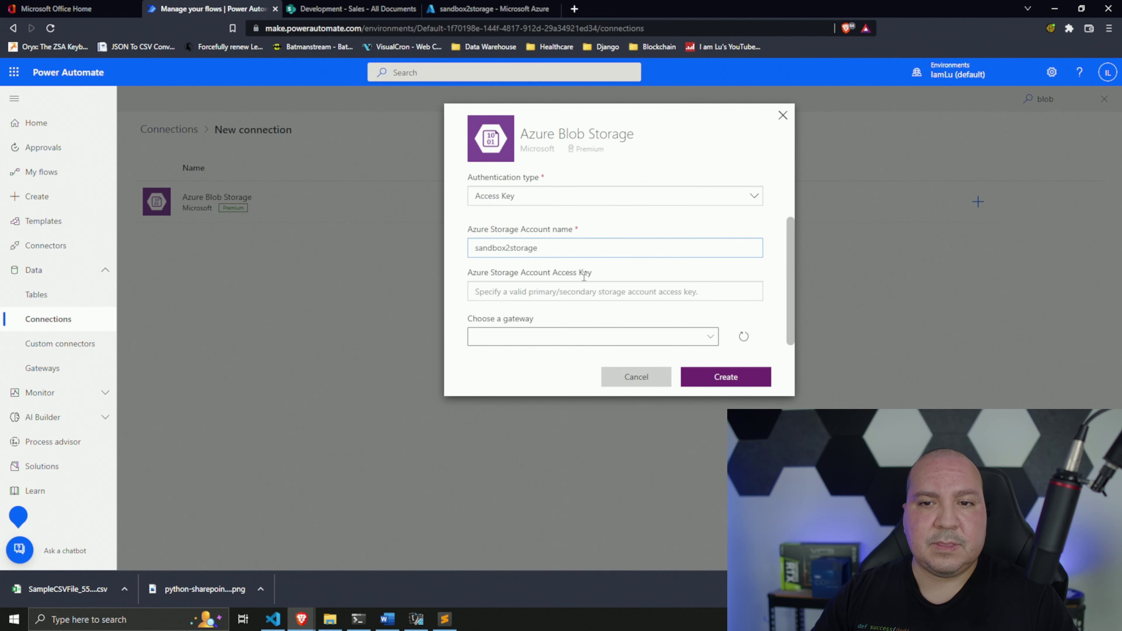
pyautogui.click(561, 287)
pyautogui.hotkey('ctrl', 'v')
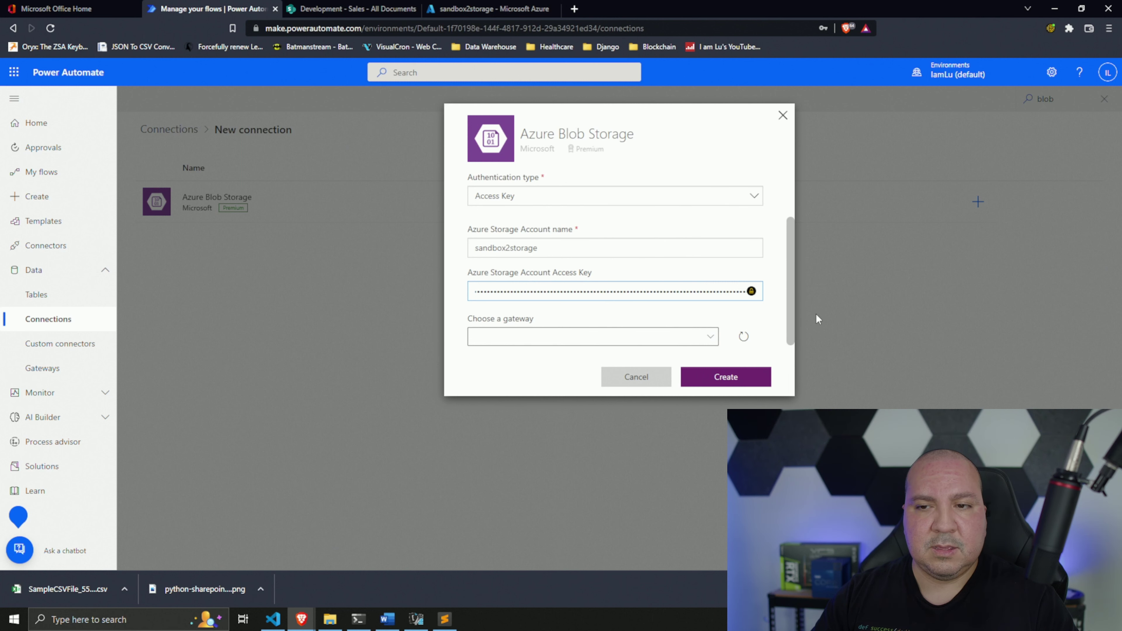
pyautogui.click(742, 380)
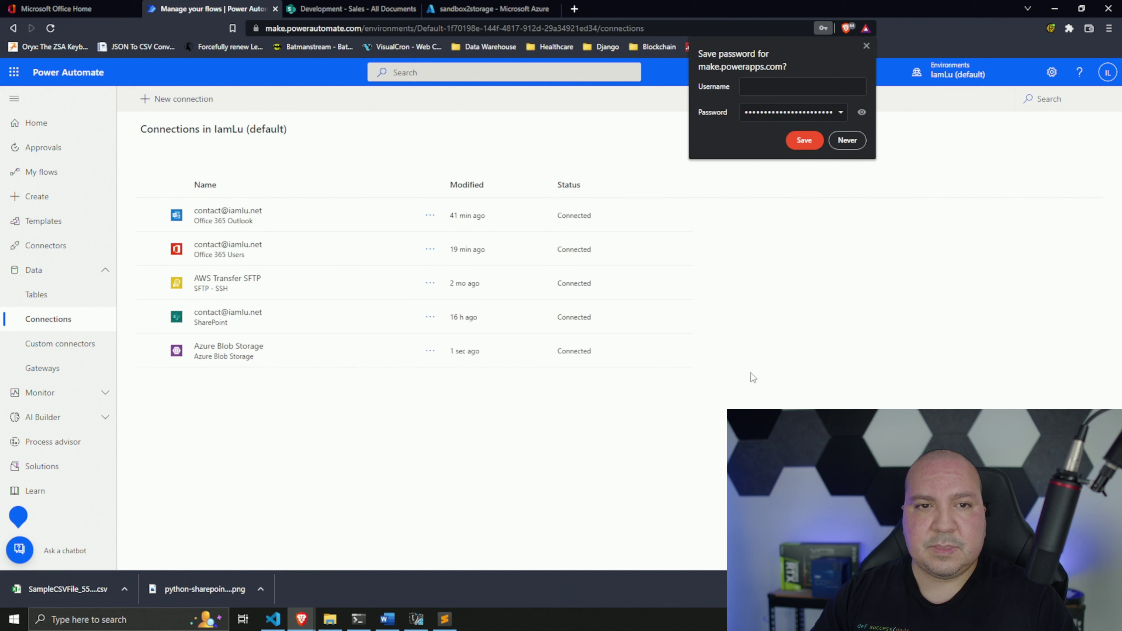
pyautogui.click(866, 46)
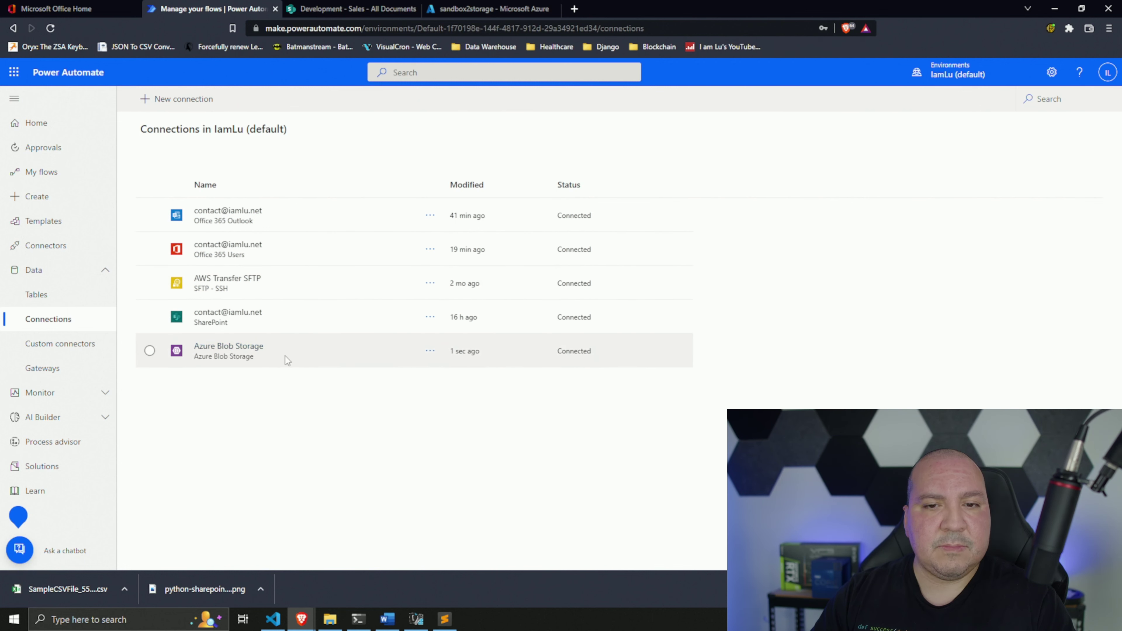
# Rename the new Azure Blob Storage connection as "Azure Blob Storage (I am Lu)" and save it.
pyautogui.click(429, 351)
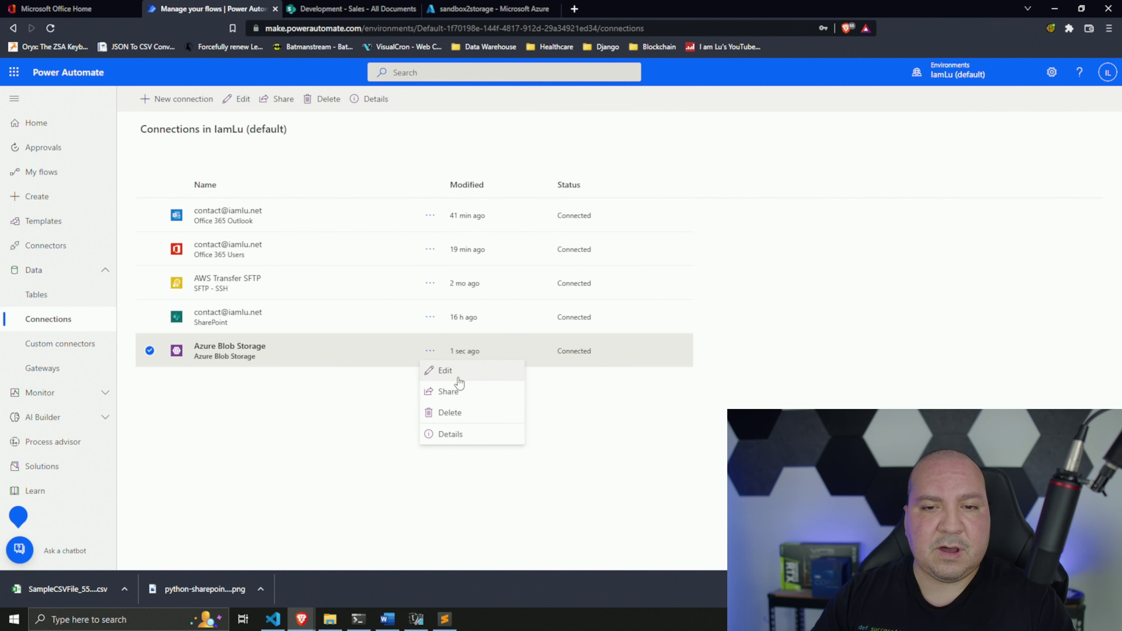
pyautogui.click(479, 371)
pyautogui.click(583, 201)
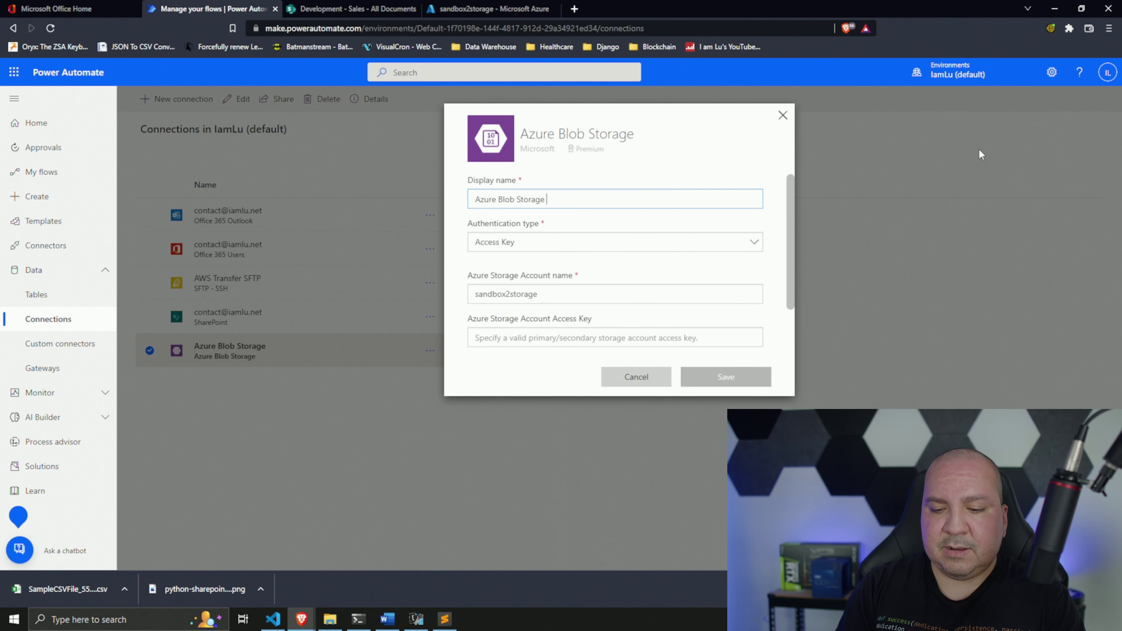
pyautogui.write('(Client Name')
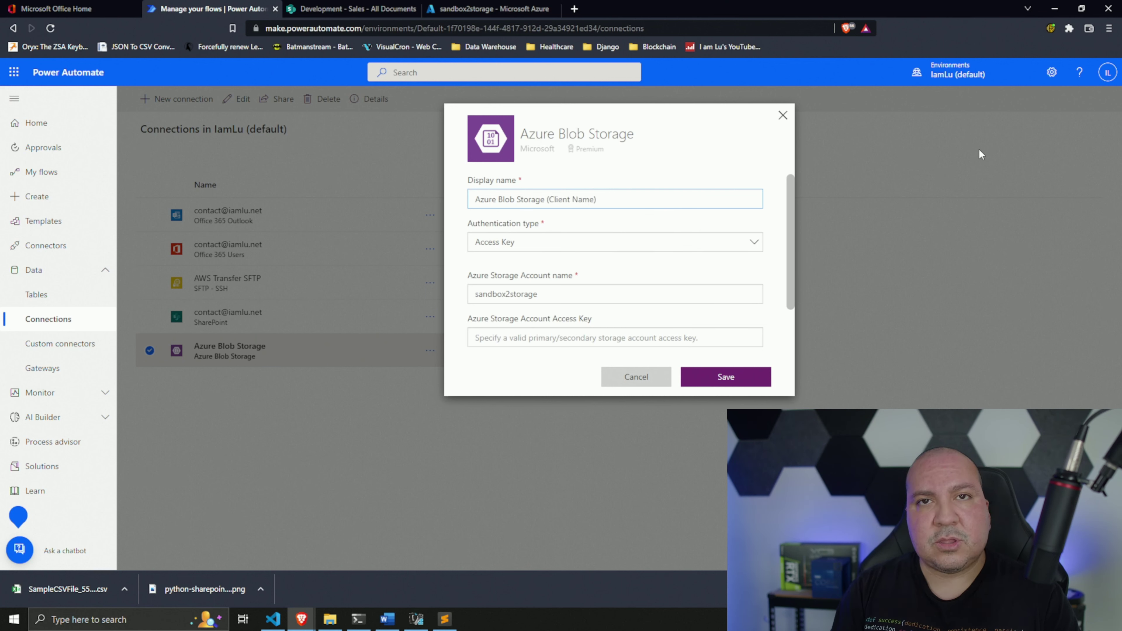
pyautogui.hotkey('ctrl', 'shift', 'Left')
pyautogui.hotkey('ctrl', 'shift', 'Left')
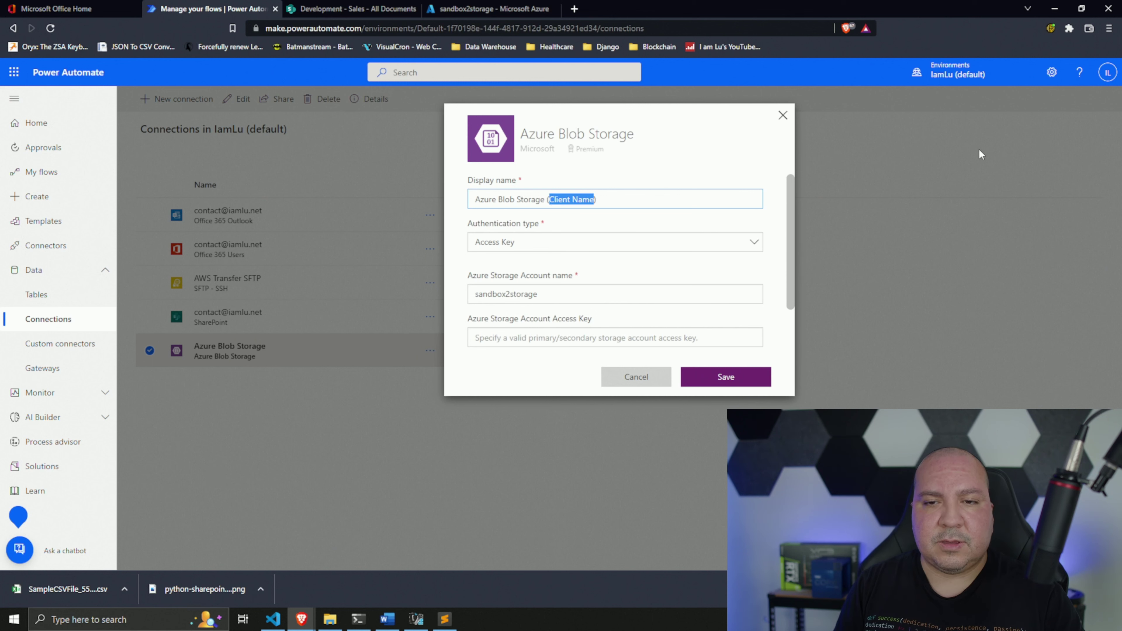
pyautogui.write('I')
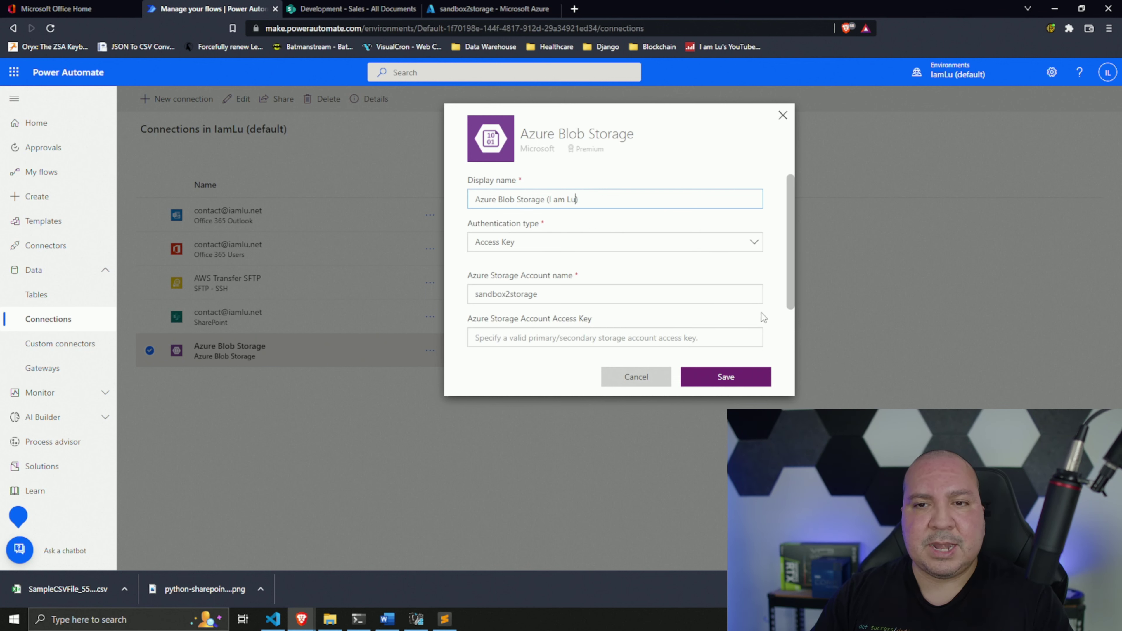
pyautogui.click(745, 383)
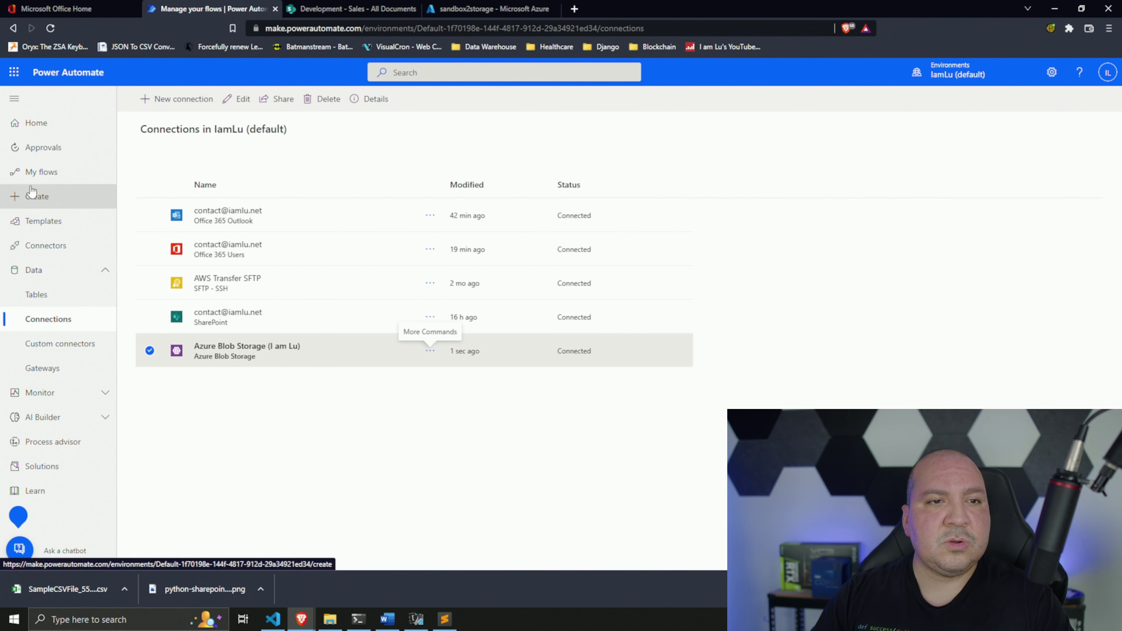
# Search for "email to sharepoint" and start a flow from the "Save my email attachments to a SharePoint document library" template.
pyautogui.click(55, 202)
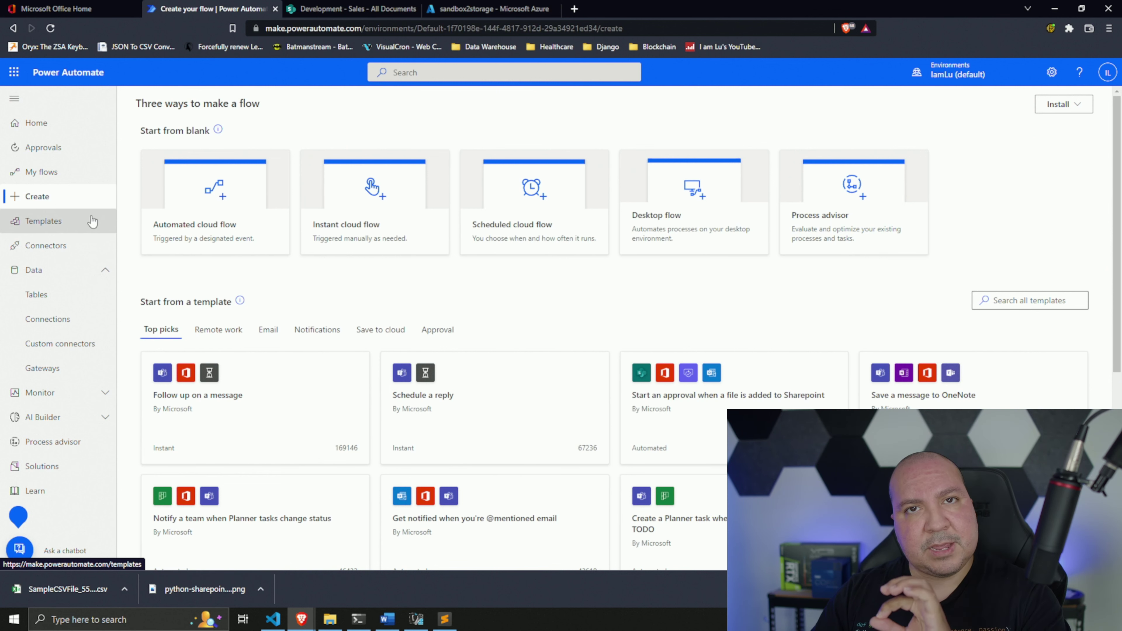
pyautogui.click(505, 75)
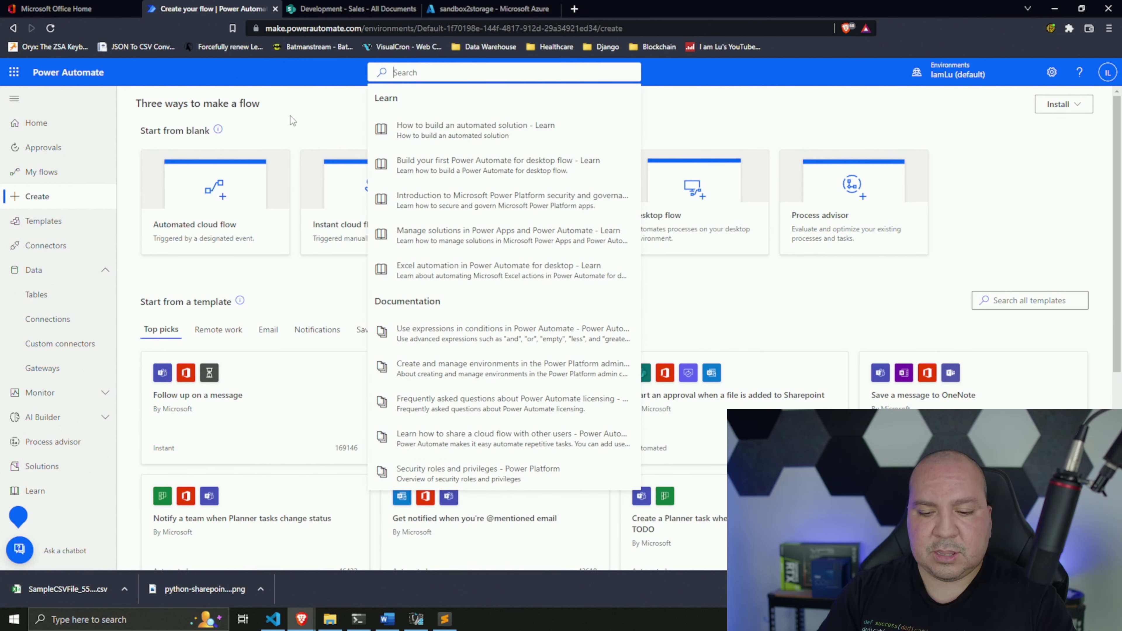
pyautogui.write('email to sharepoint')
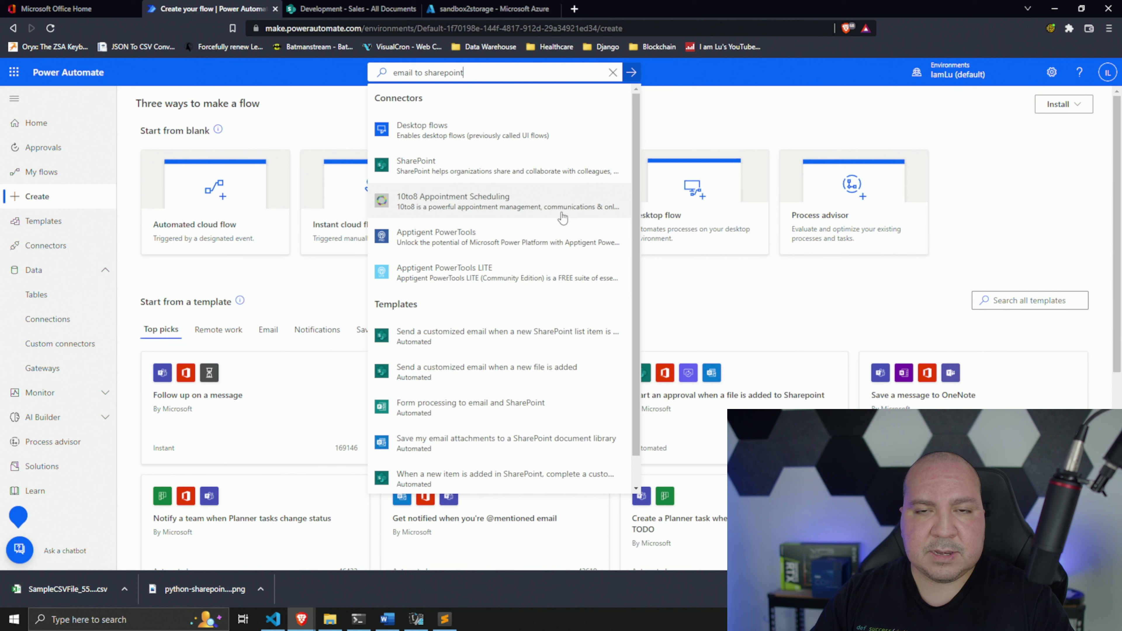
pyautogui.scroll(-1, 563, 218)
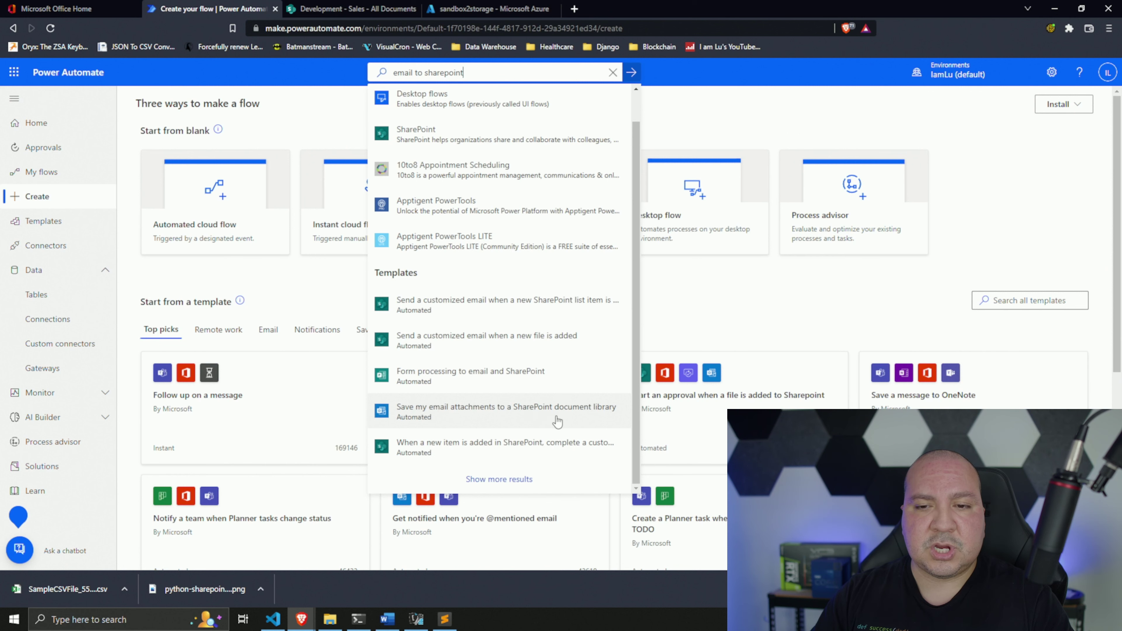
pyautogui.click(431, 420)
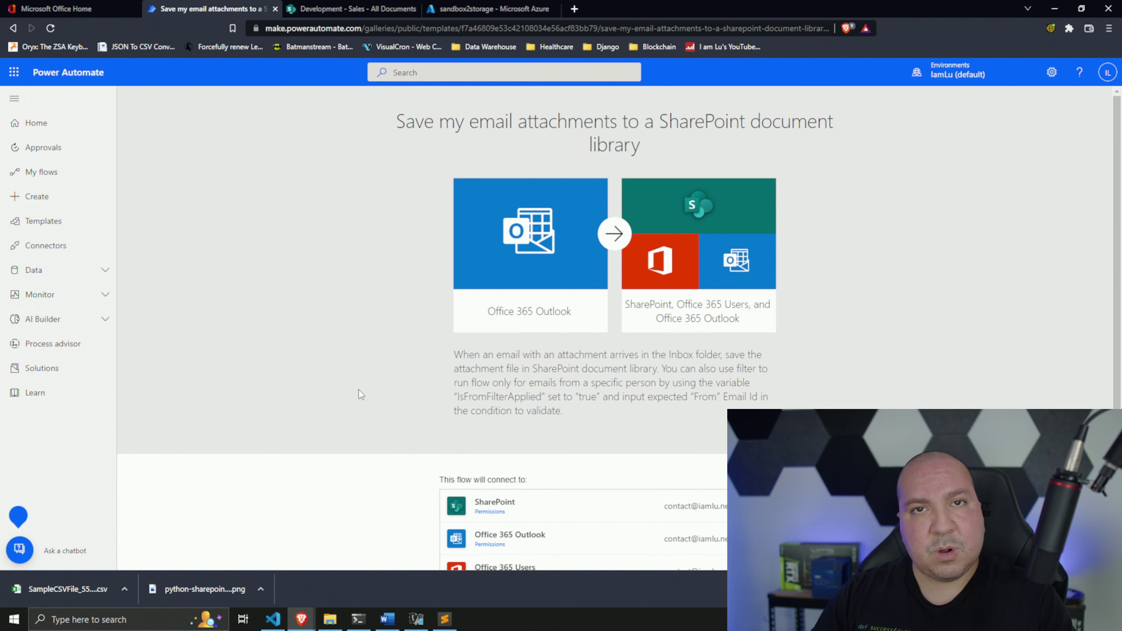
pyautogui.scroll(-1, 358, 384)
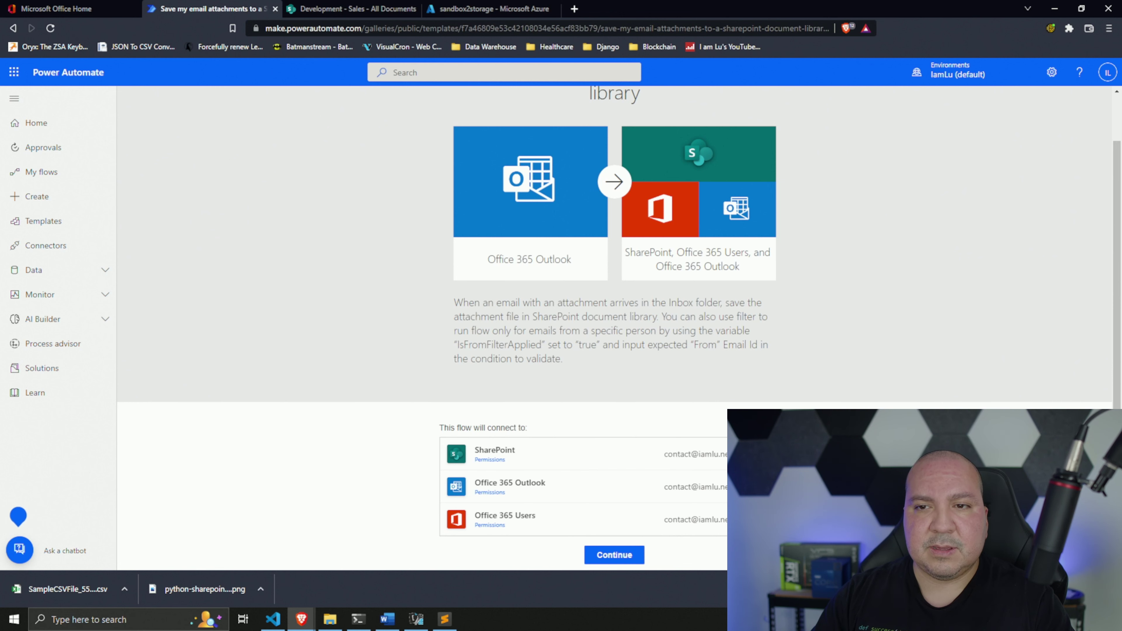
pyautogui.click(614, 555)
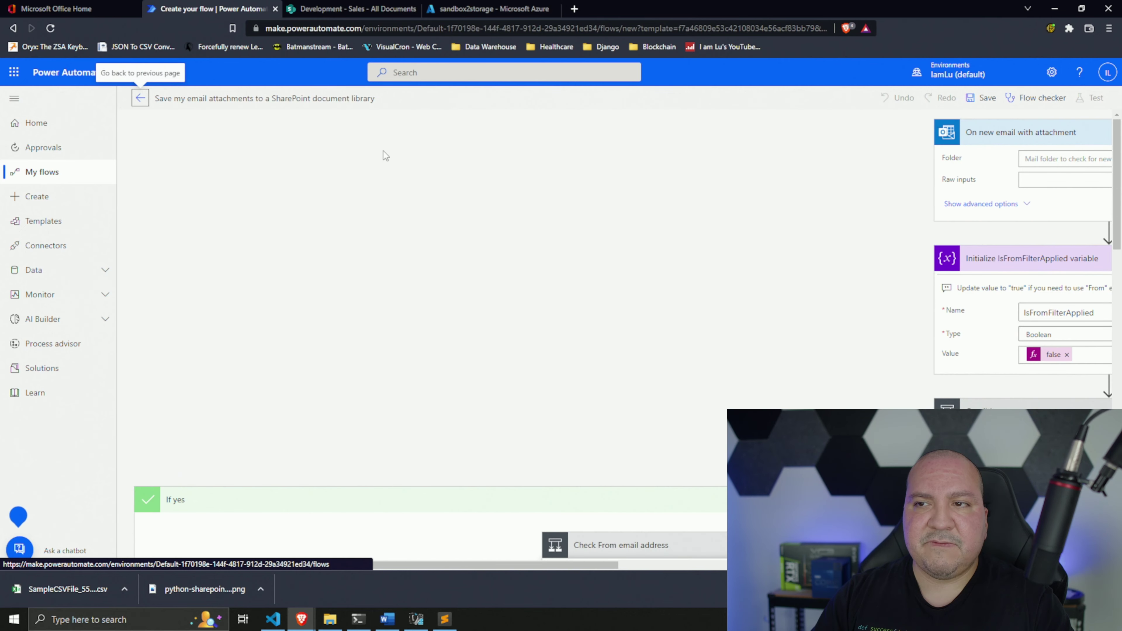
# Collapse the "Apply to each Attachment on the email" loop and move it out of the conditions to directly after the email trigger.
pyautogui.moveTo(490, 566); pyautogui.dragTo(789, 587)
pyautogui.scroll(-1, 894, 380)
pyautogui.scroll(1, 845, 276)
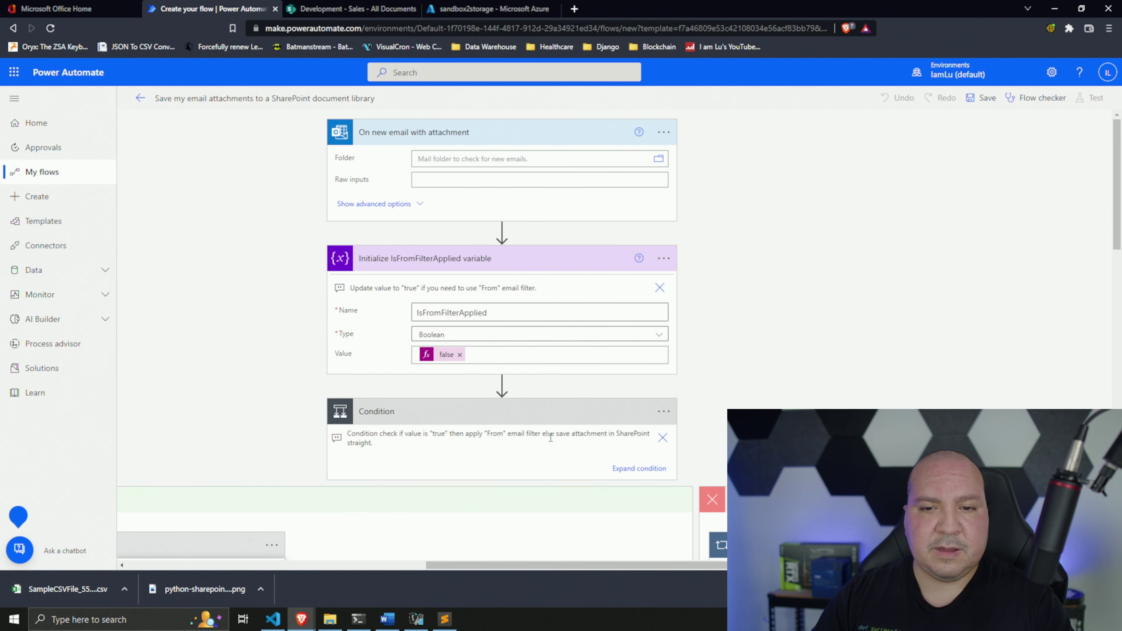
pyautogui.scroll(-3, 551, 437)
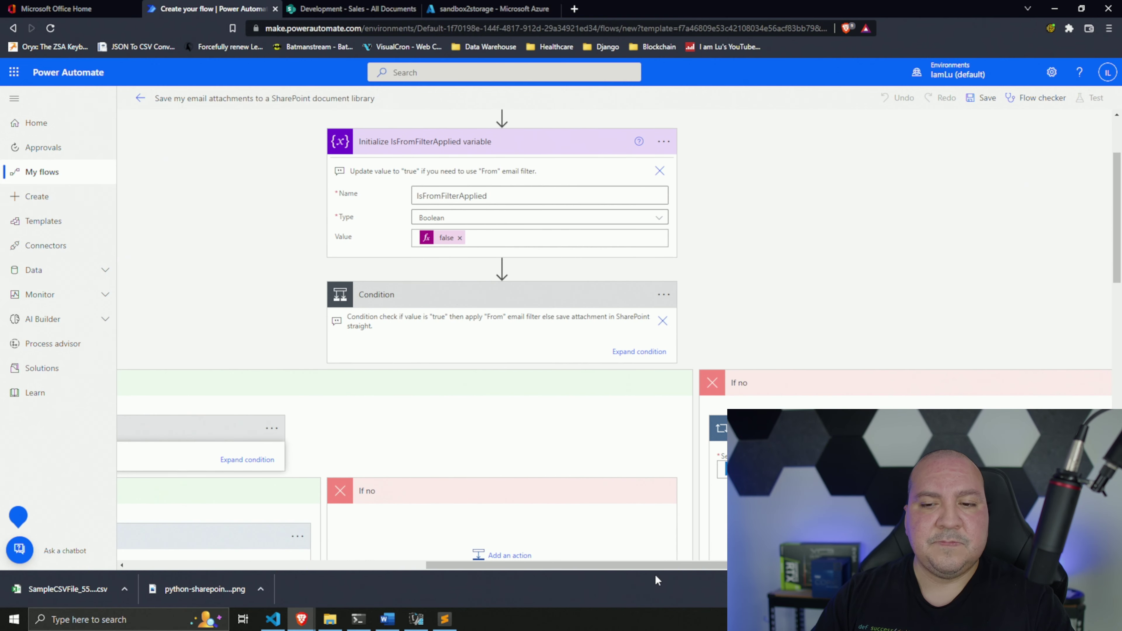
pyautogui.moveTo(691, 565); pyautogui.dragTo(402, 568)
pyautogui.scroll(-5, 315, 431)
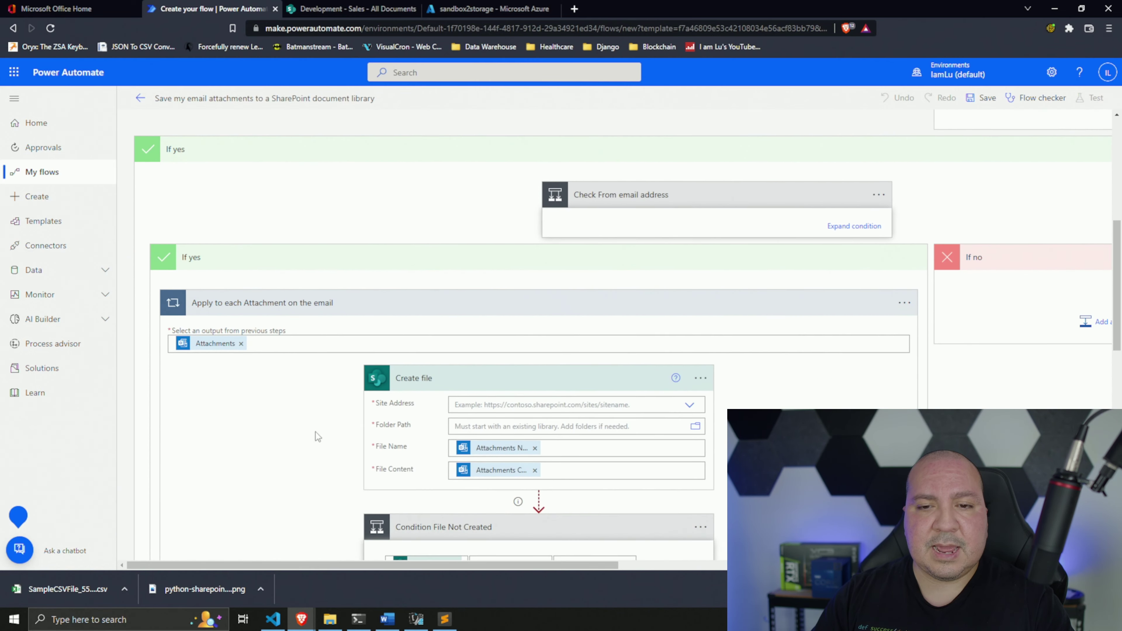
pyautogui.click(409, 309)
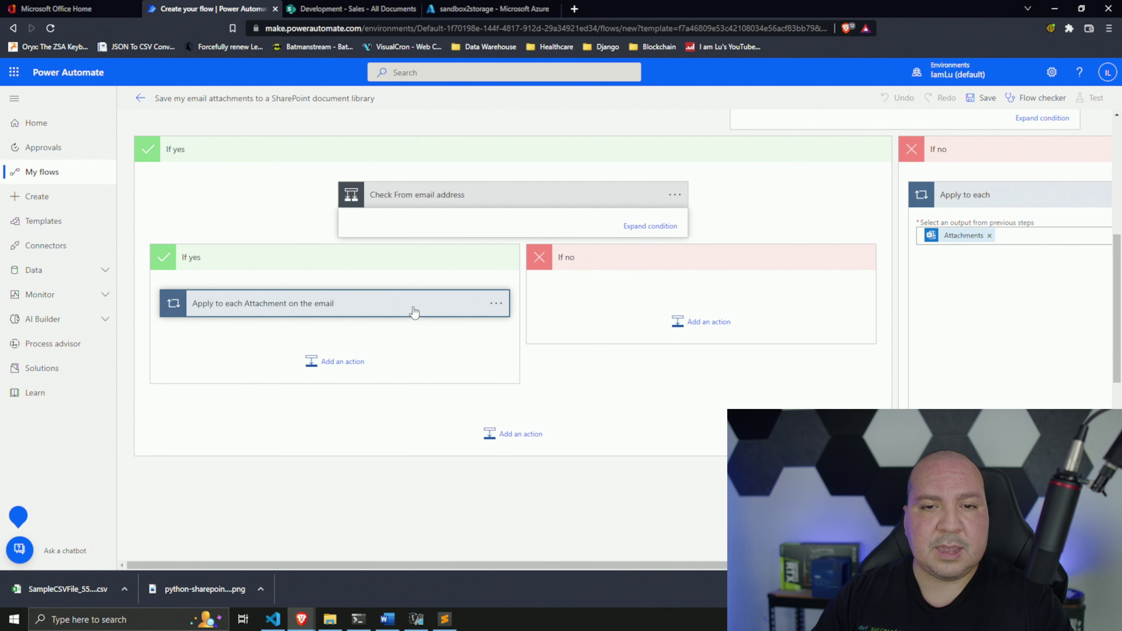
pyautogui.scroll(3, 816, 237)
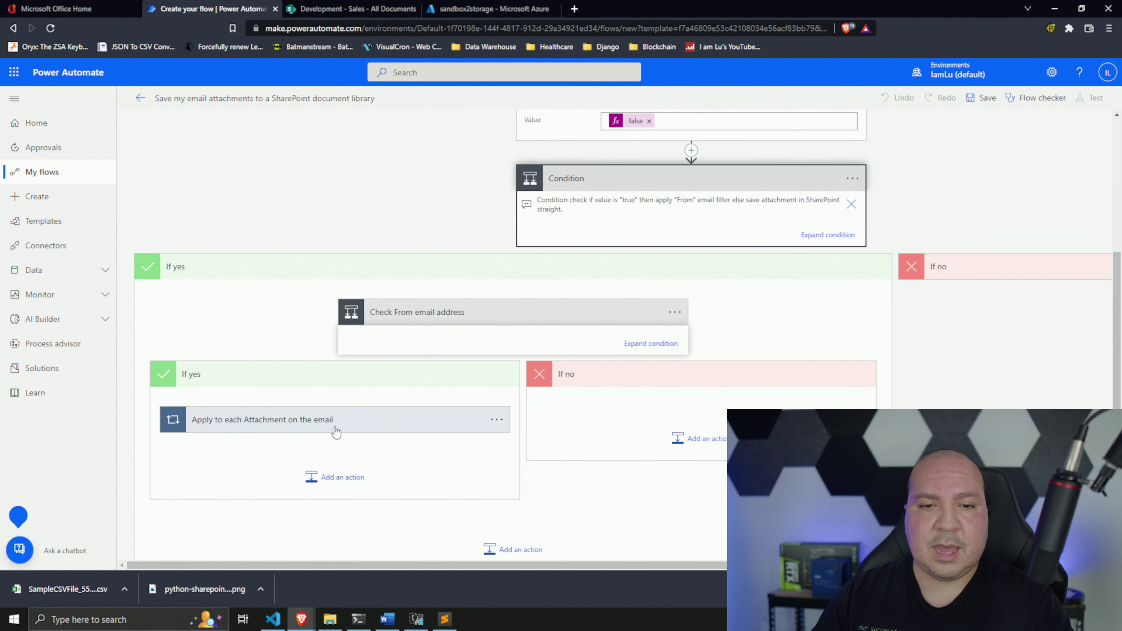
pyautogui.moveTo(253, 426); pyautogui.dragTo(693, 242)
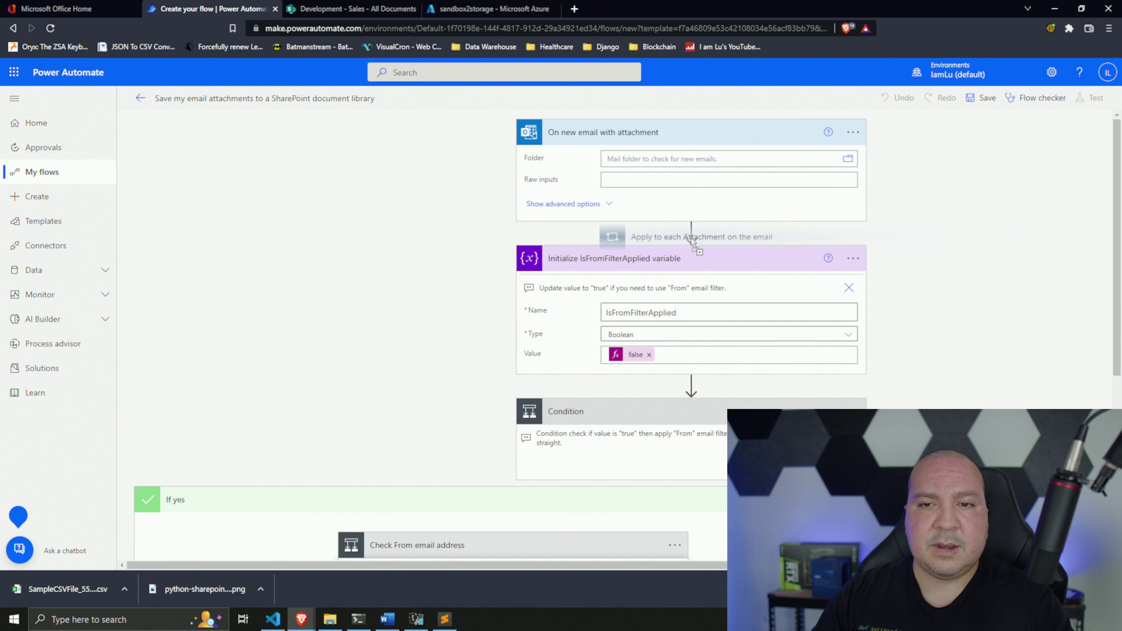
pyautogui.moveTo(691, 237); pyautogui.dragTo(690, 237)
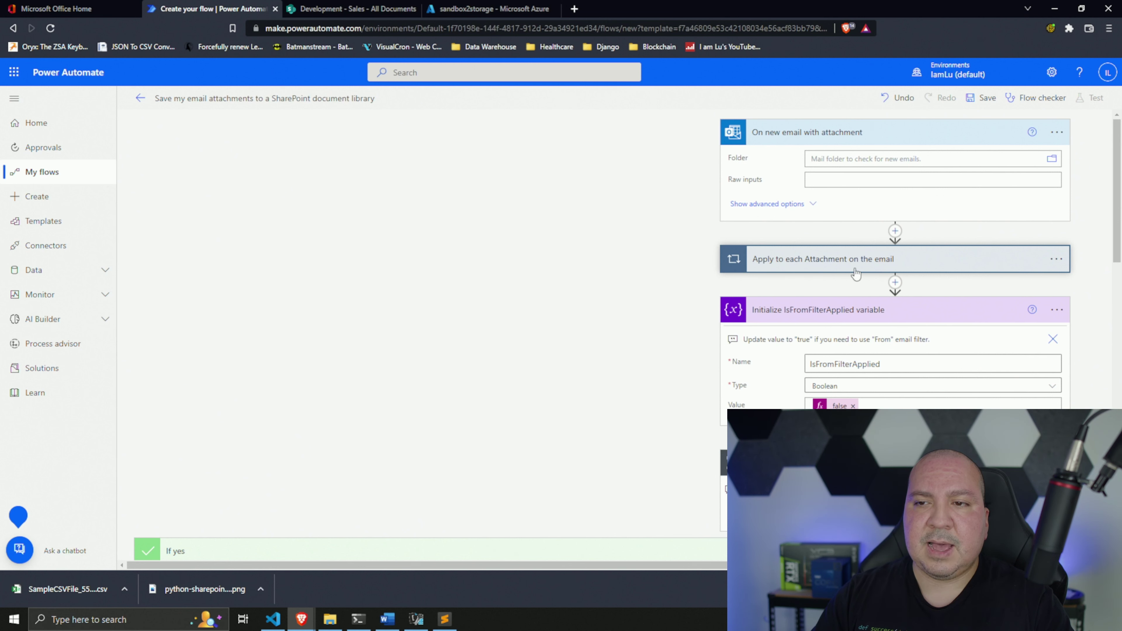
# Delete the outer Condition with its branches and the Initialize IsFromFilterApplied variable action from the flow.
pyautogui.scroll(-3, 629, 275)
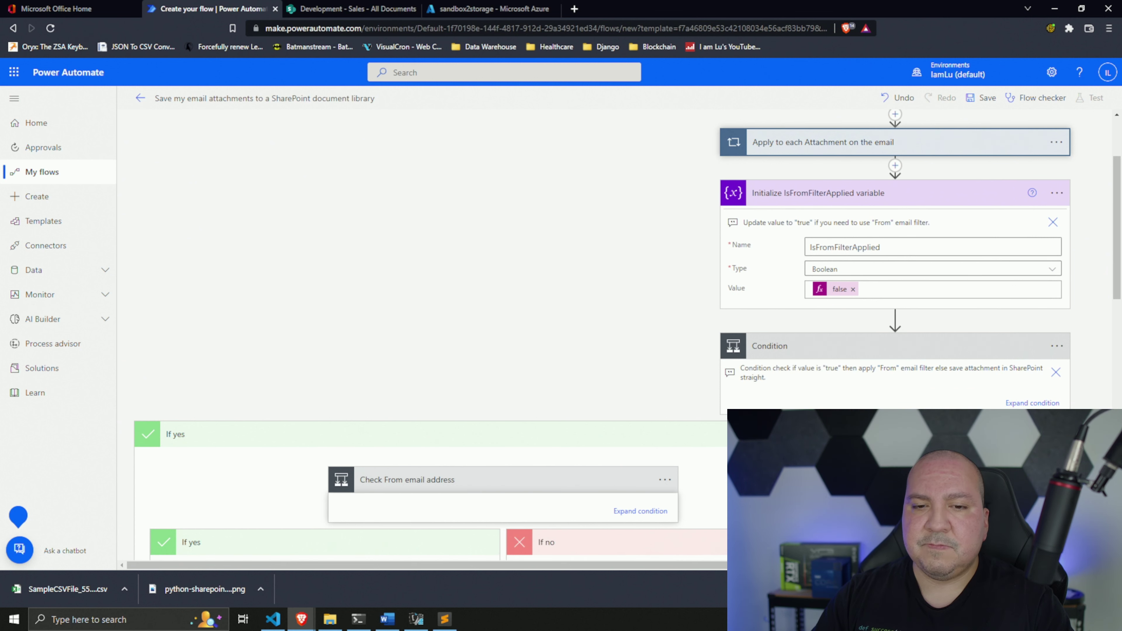
pyautogui.click(1056, 346)
pyautogui.click(1057, 346)
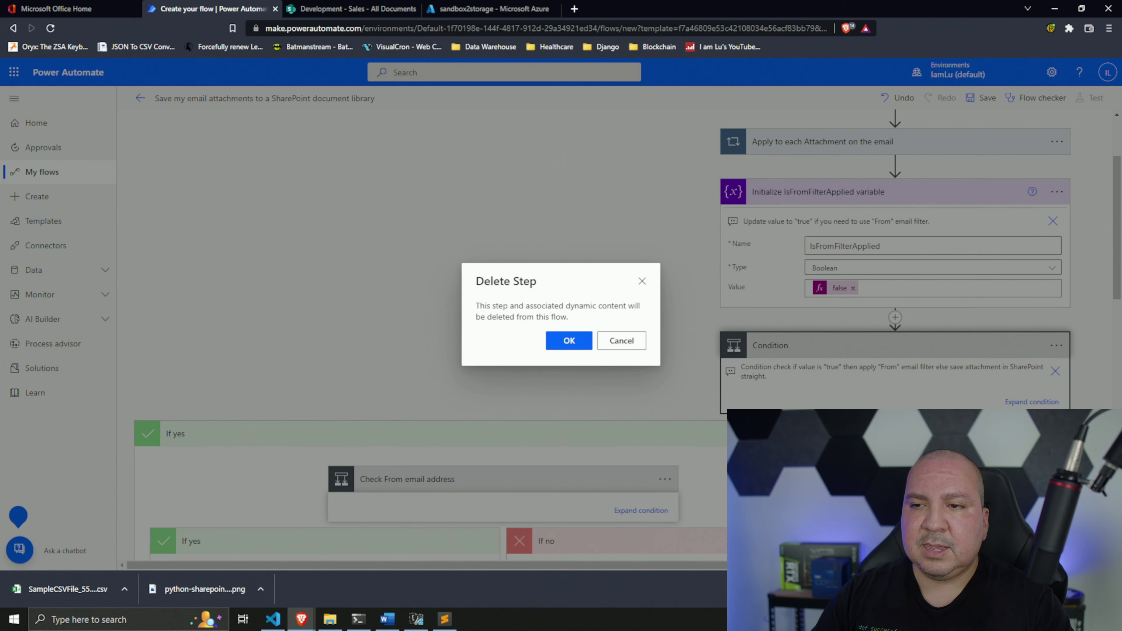
pyautogui.click(570, 344)
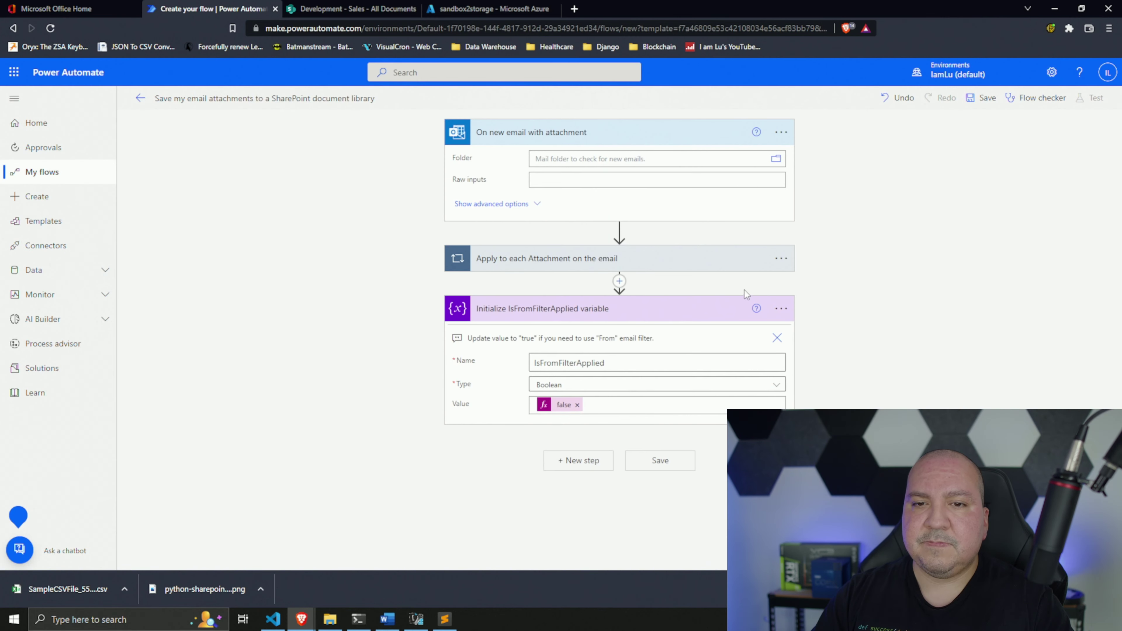
pyautogui.click(781, 309)
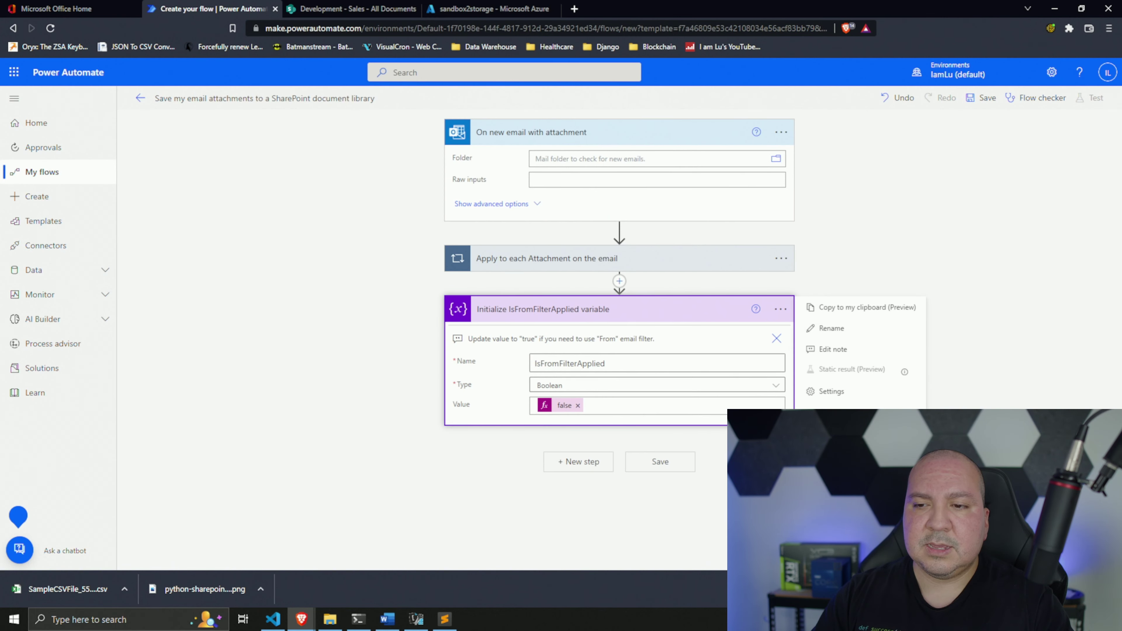
pyautogui.click(830, 412)
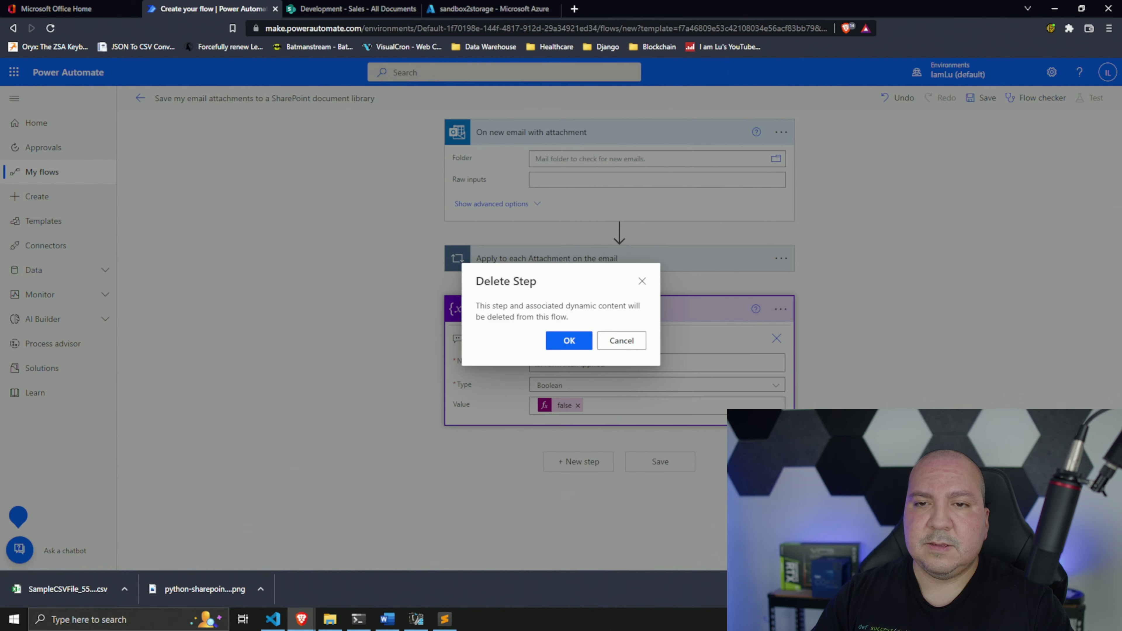
pyautogui.click(567, 340)
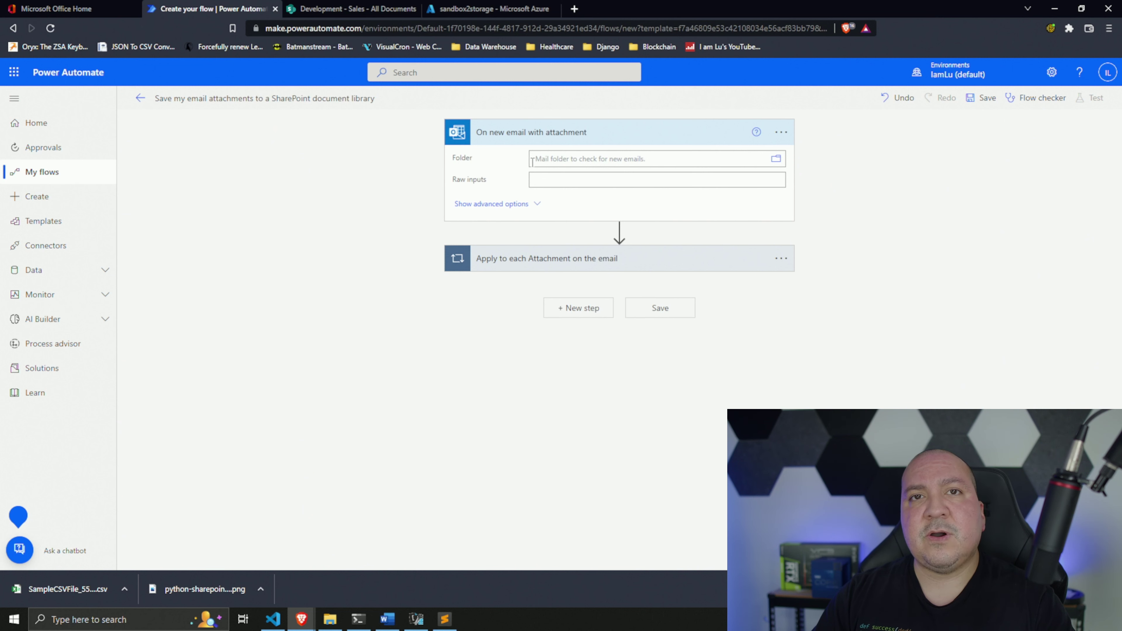
# Set the email trigger's mail folder to Inbox and show its advanced options.
pyautogui.click(777, 165)
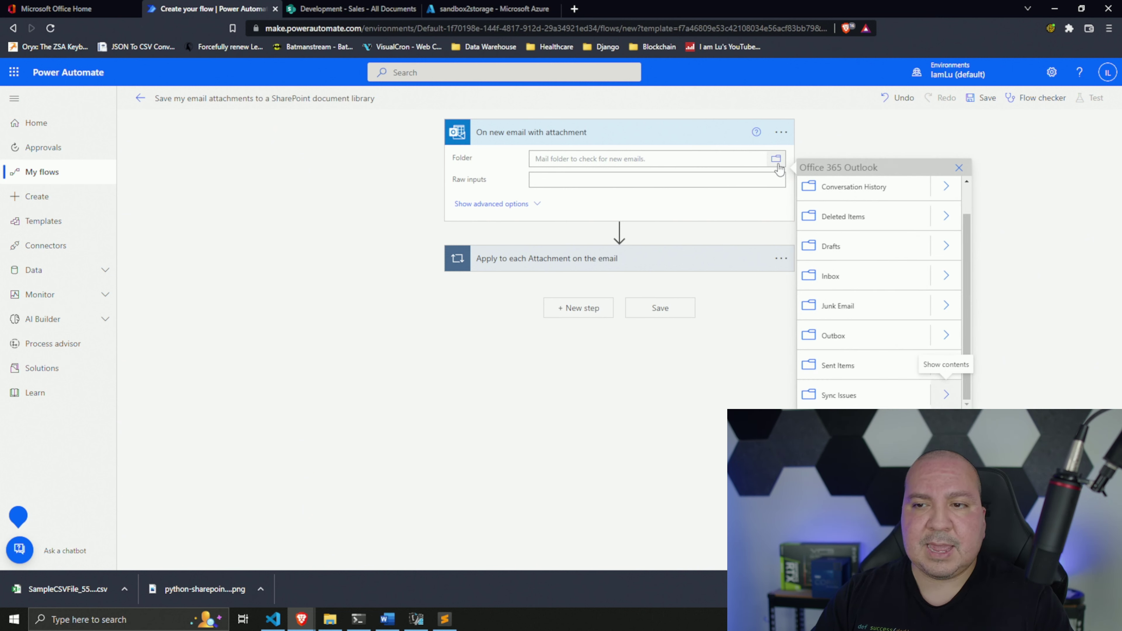
pyautogui.click(828, 281)
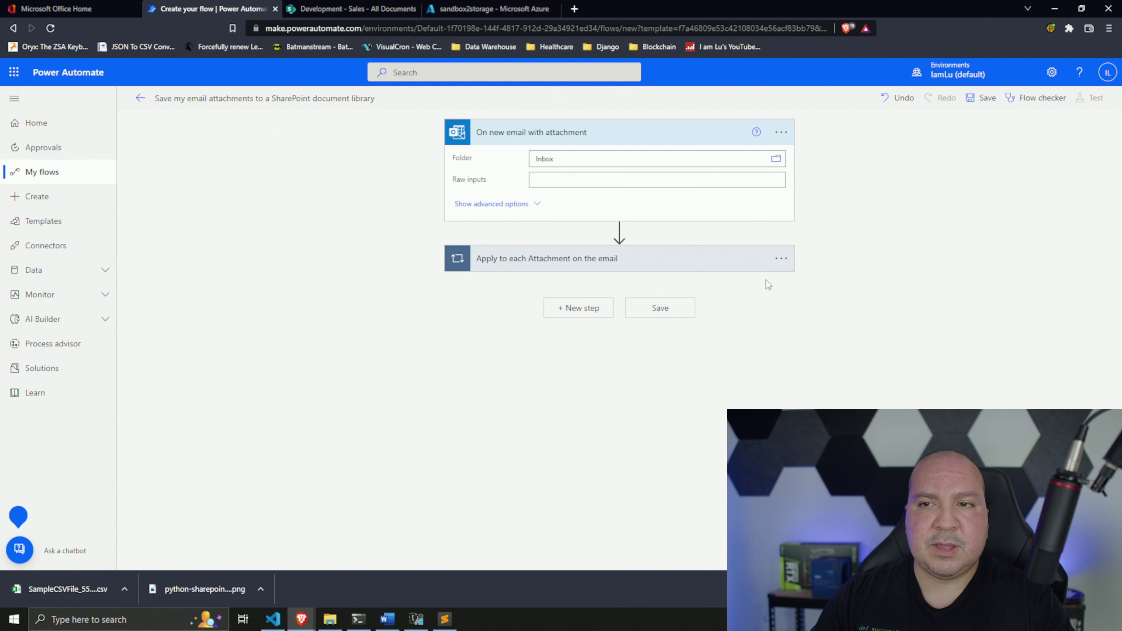
pyautogui.click(537, 206)
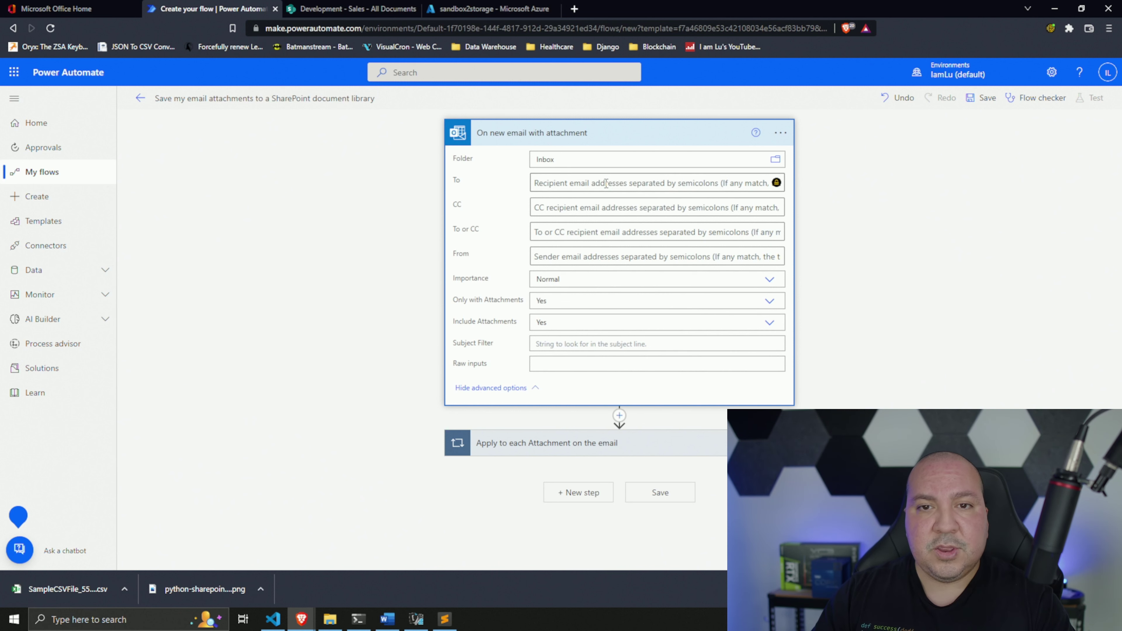
pyautogui.click(576, 256)
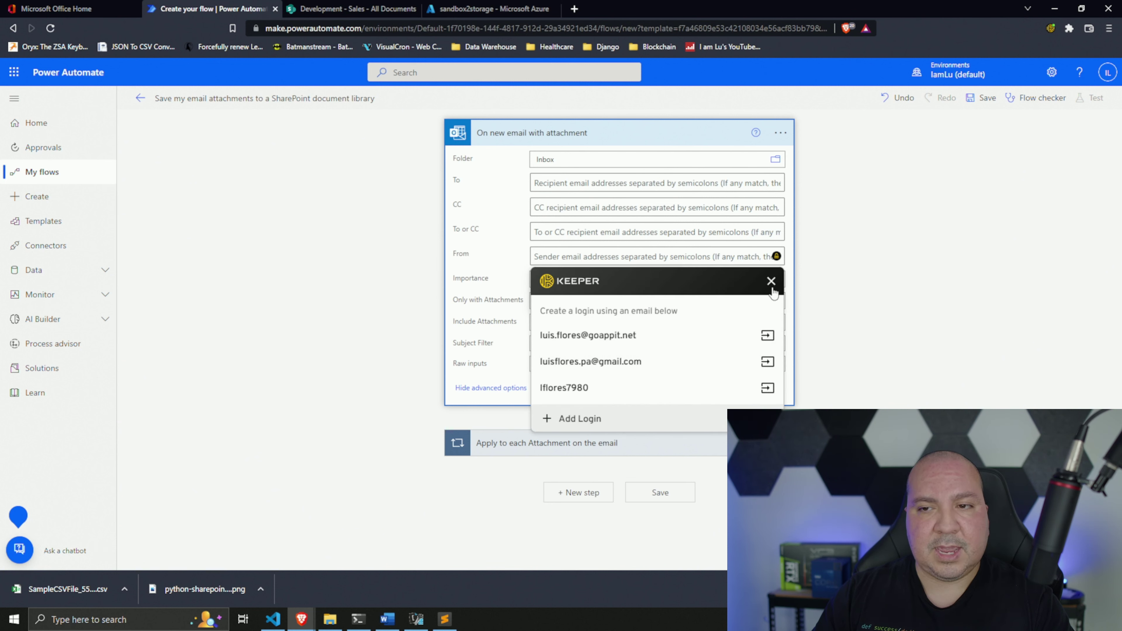
pyautogui.click(771, 281)
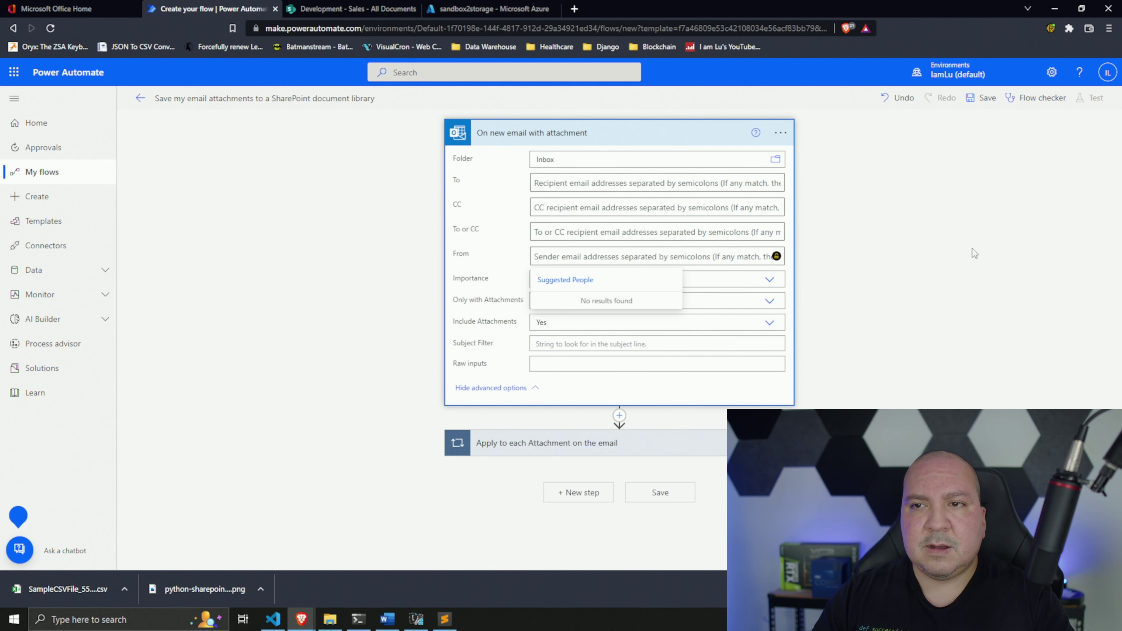
pyautogui.click(1031, 327)
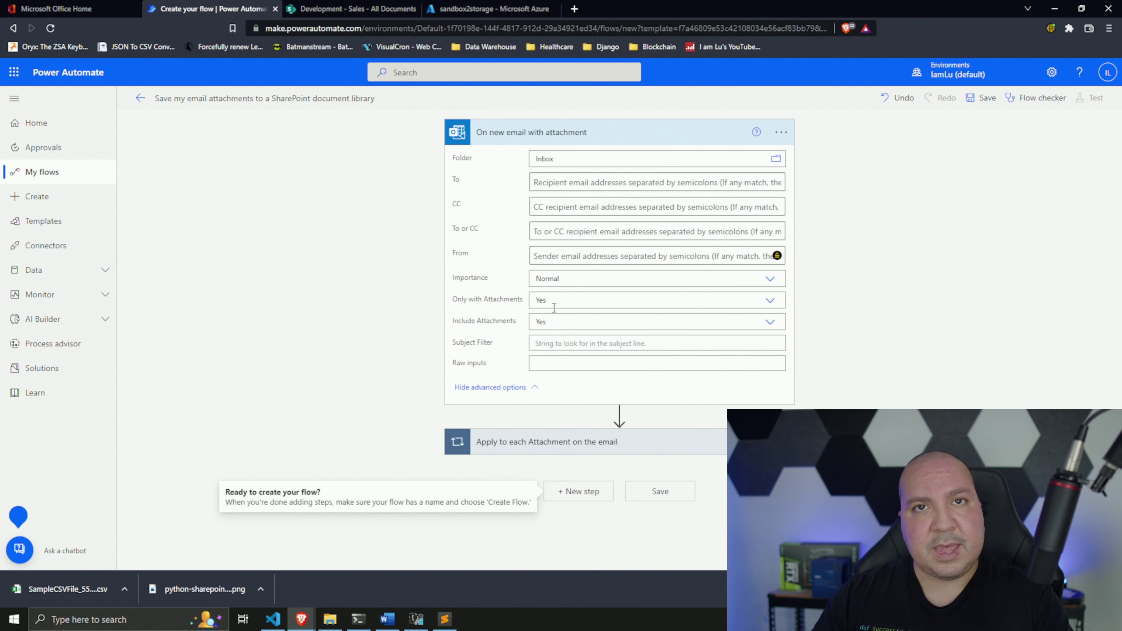
# Set the email trigger's subject filter to "Monthly Sales Report" and collapse the trigger.
pyautogui.click(571, 338)
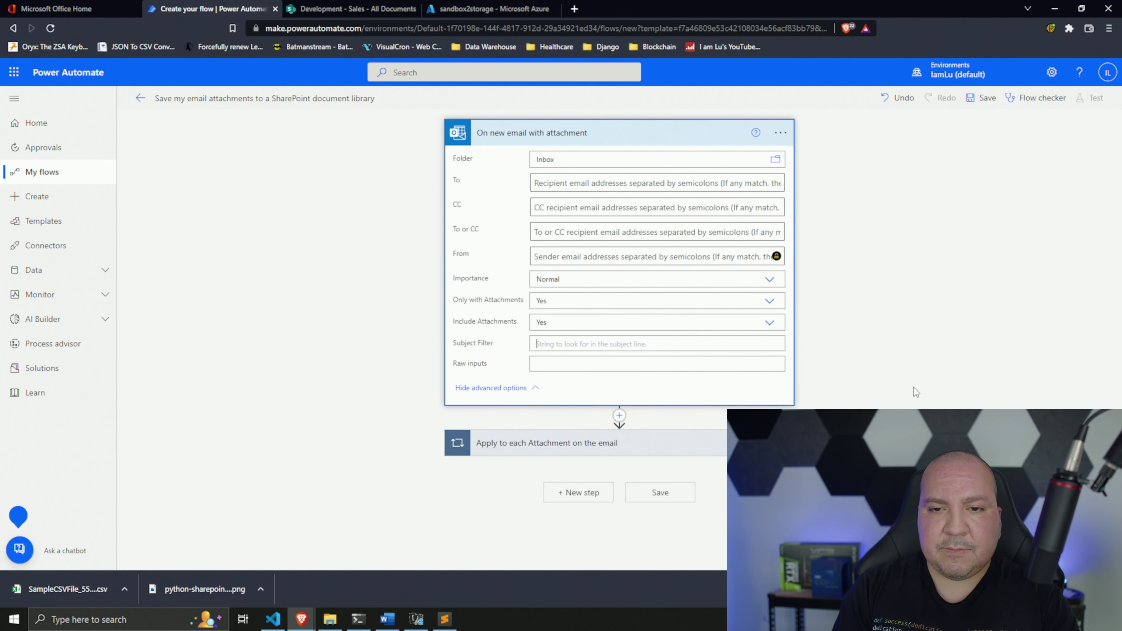
pyautogui.write('Monthly Sa')
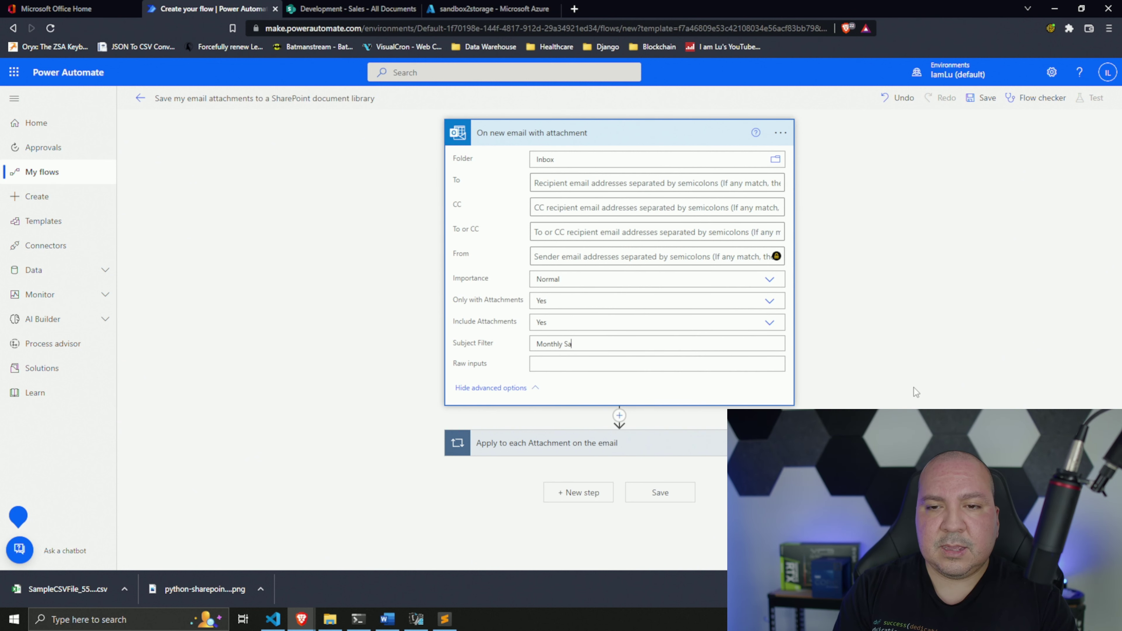
pyautogui.write('les Report')
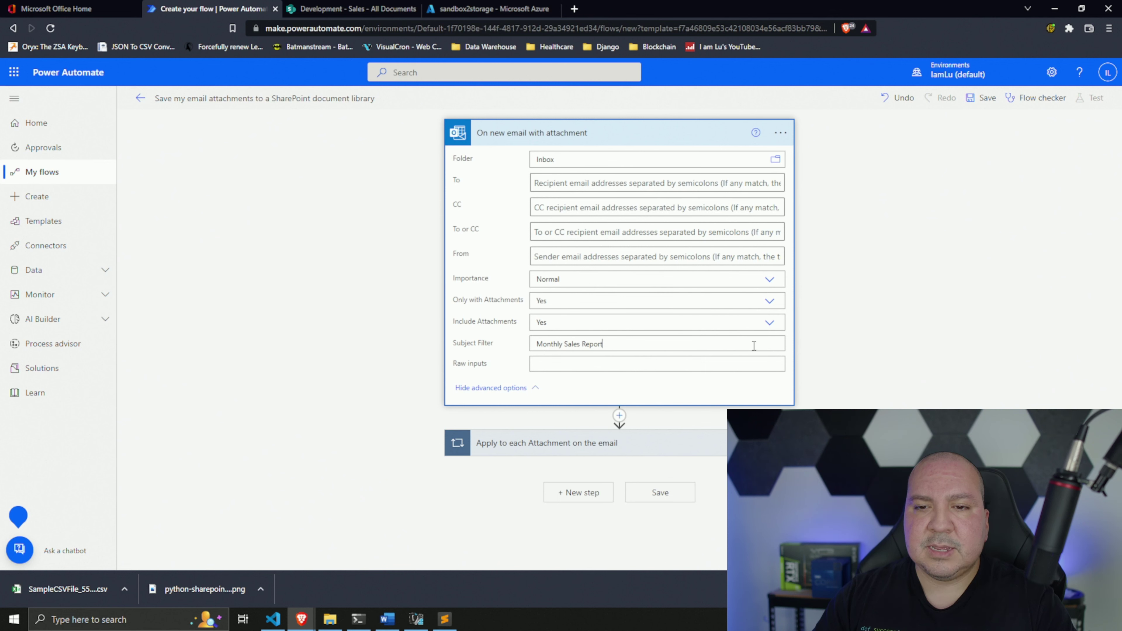
pyautogui.click(672, 135)
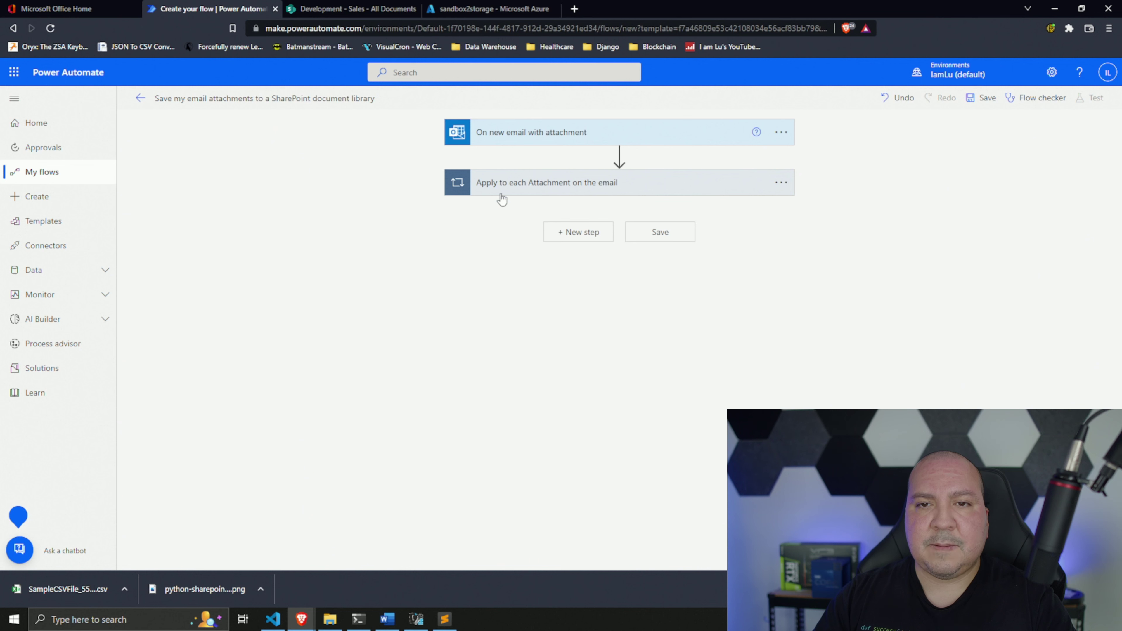
# Expand the "Apply to each Attachment on the email" loop and delete its Condition File Not Created with both branches.
pyautogui.click(587, 194)
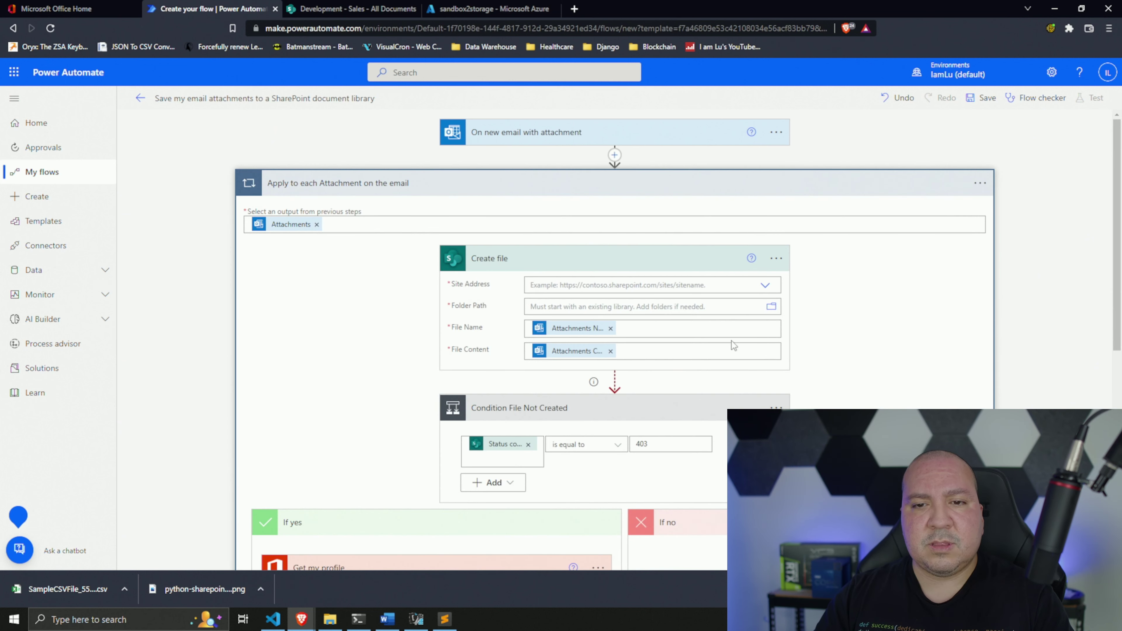
pyautogui.scroll(-1, 461, 354)
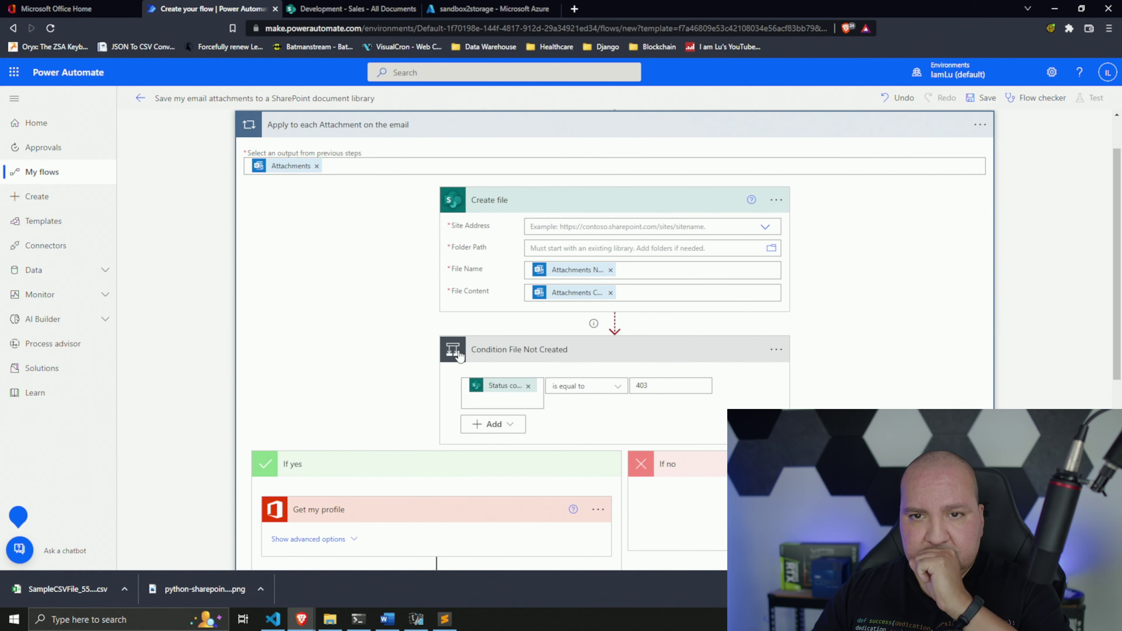
pyautogui.scroll(-2, 486, 357)
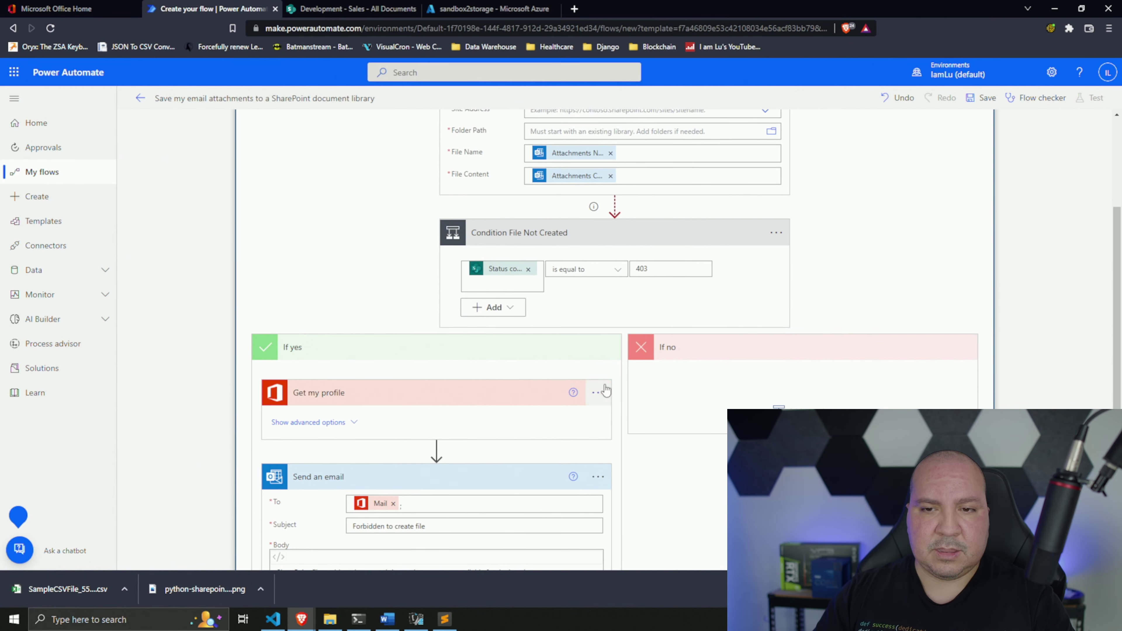
pyautogui.click(776, 234)
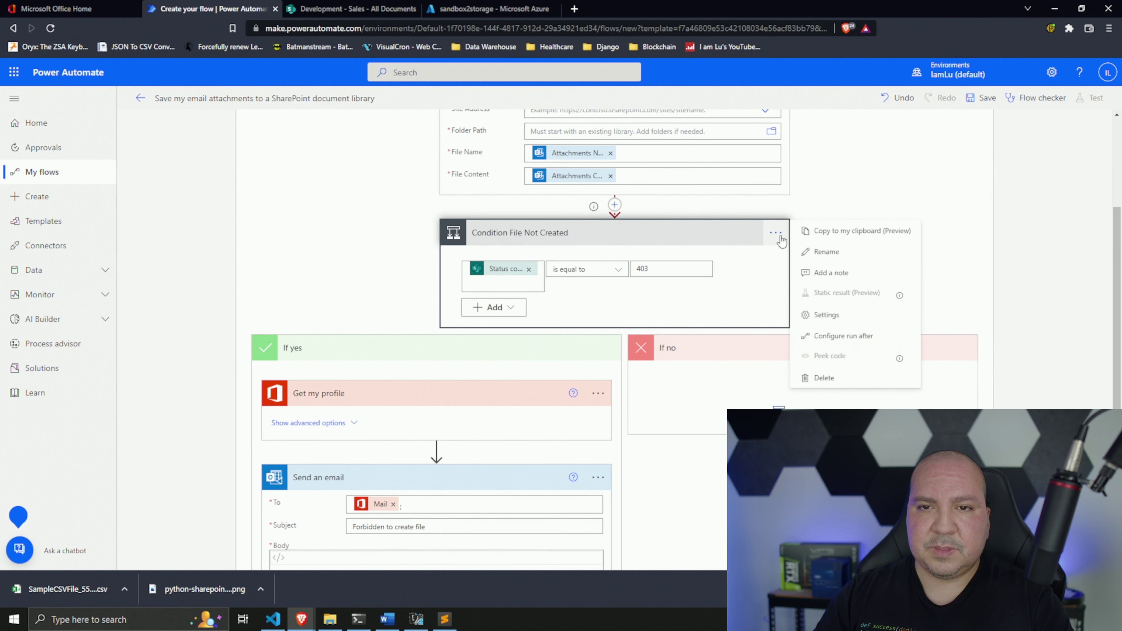
pyautogui.click(818, 376)
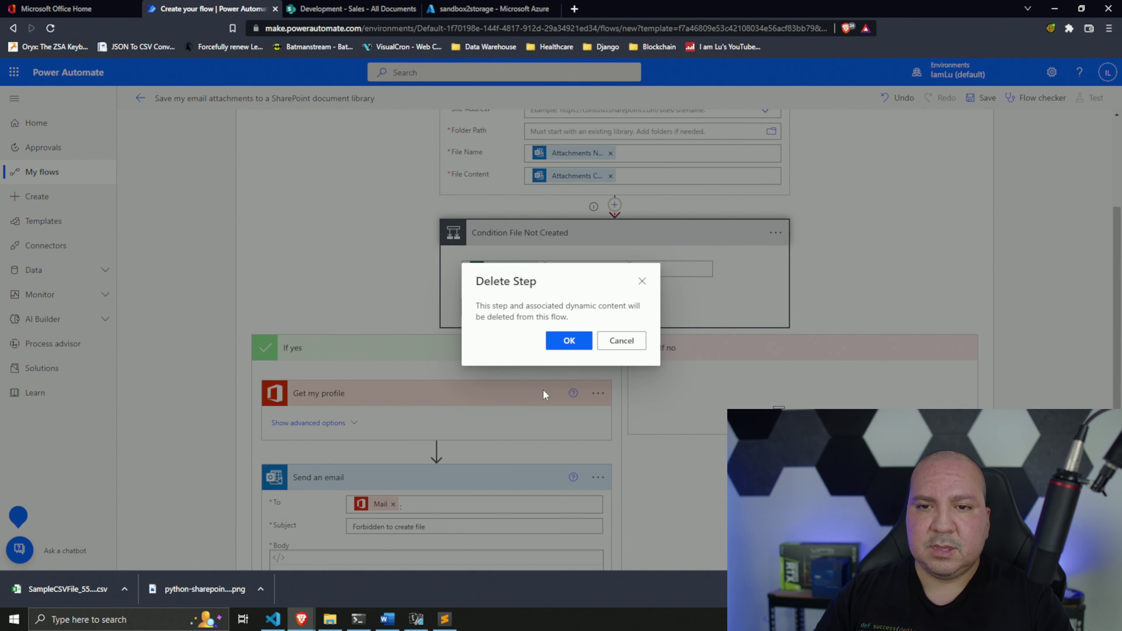
pyautogui.click(568, 346)
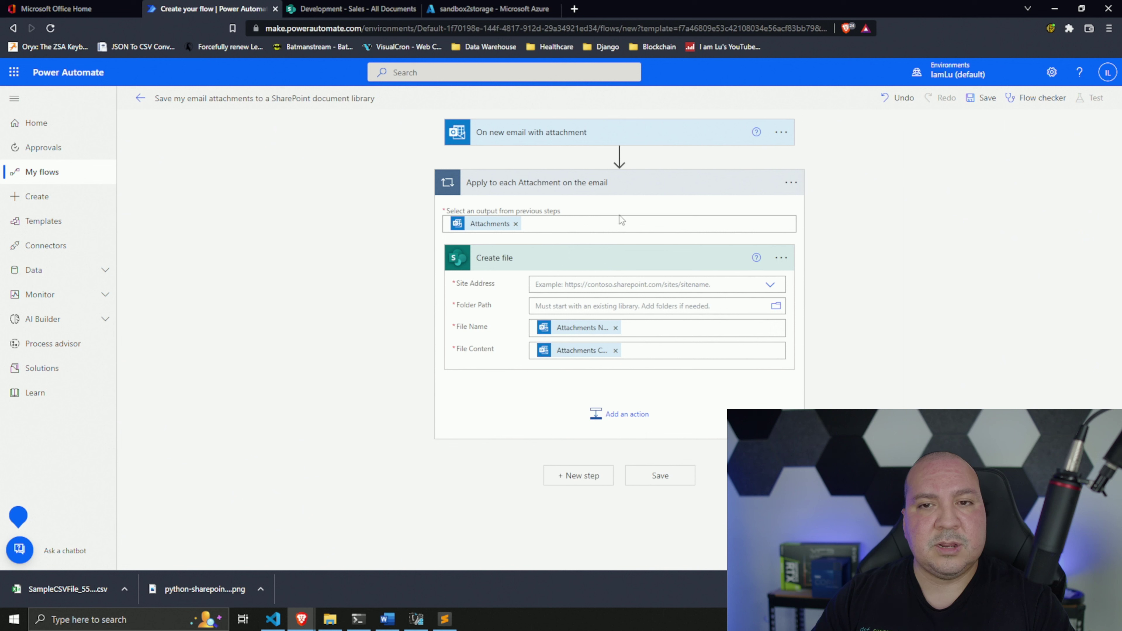
# Delete the SharePoint Create file action from the attachment loop.
pyautogui.moveTo(486, 227)
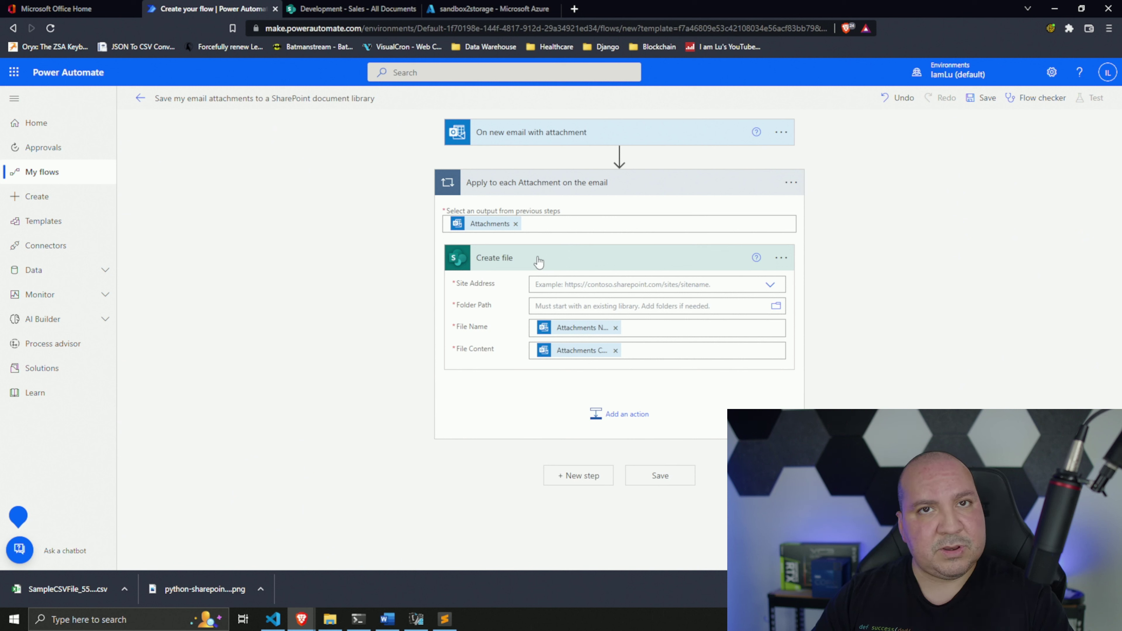
pyautogui.click(780, 259)
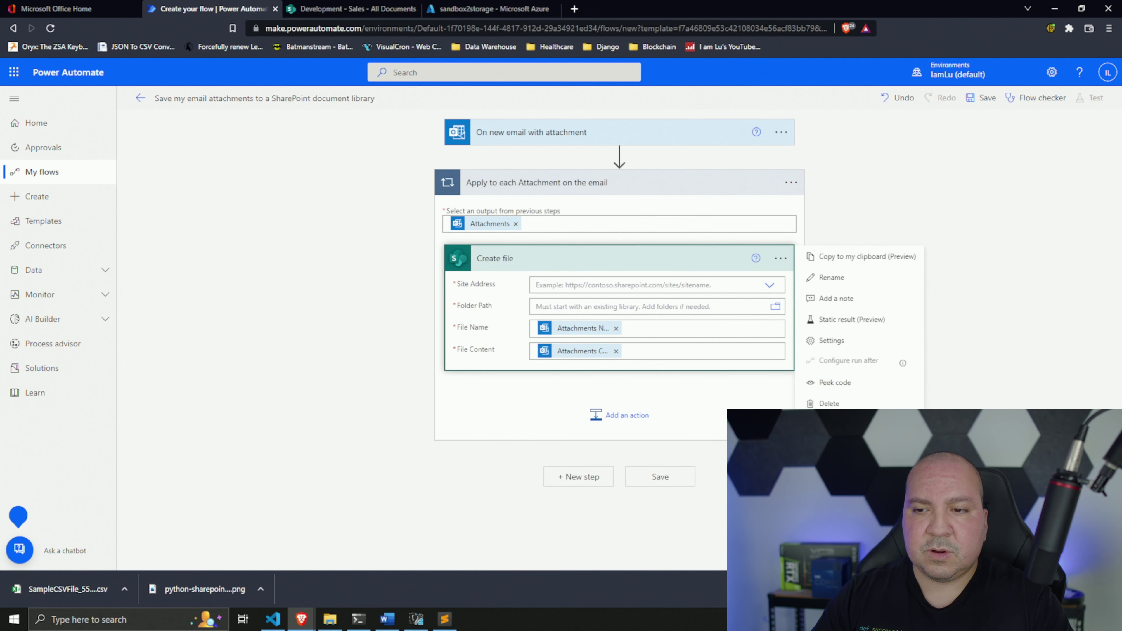
pyautogui.click(828, 403)
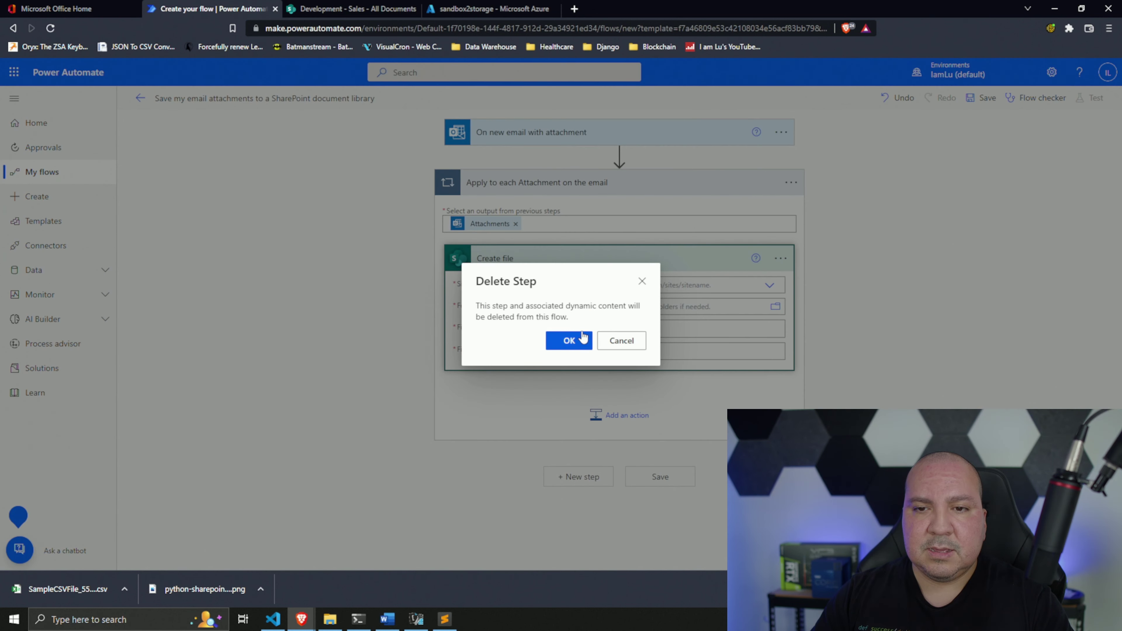
pyautogui.click(569, 339)
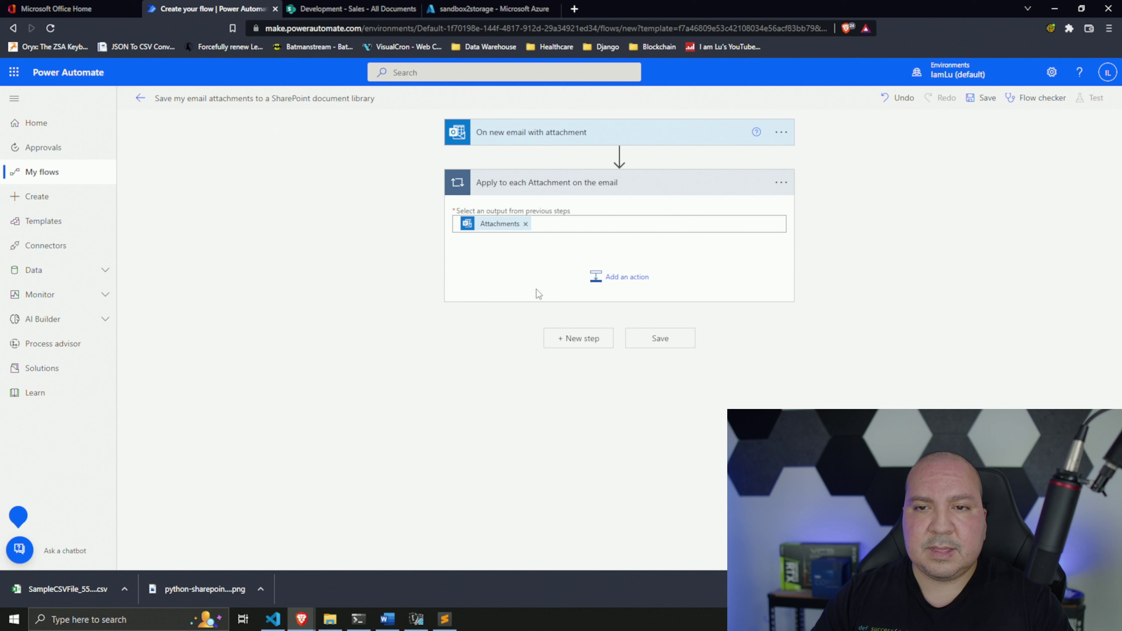
# Search the operations for "blob" and add the Azure Blob Storage action Create blob (V2) inside the attachment loop.
pyautogui.click(629, 290)
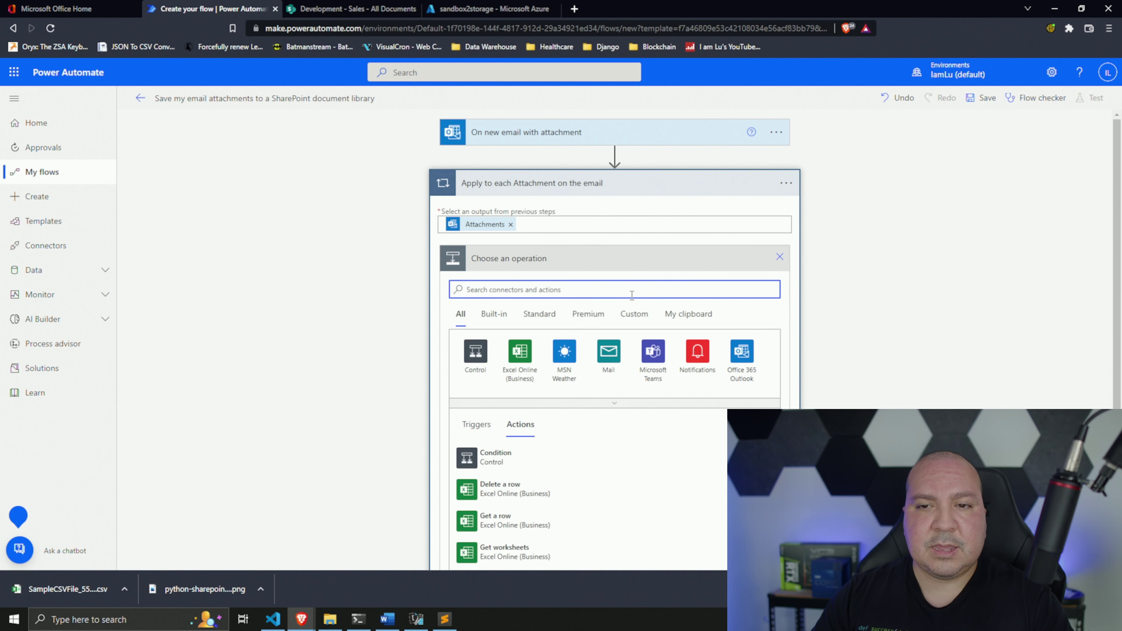
pyautogui.write('blob')
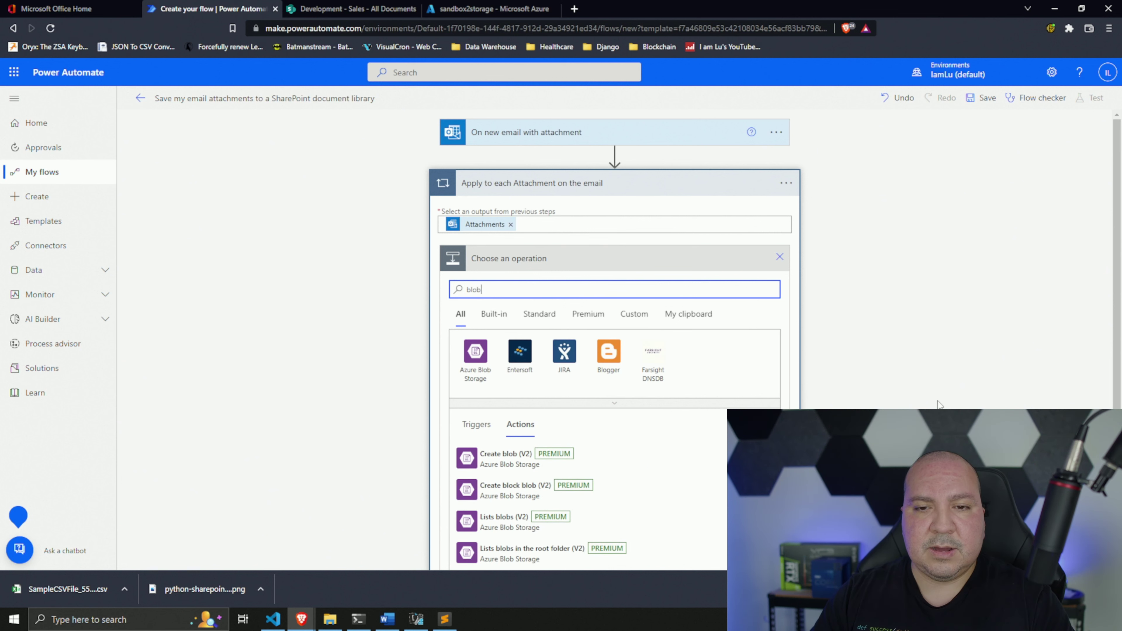
pyautogui.click(475, 354)
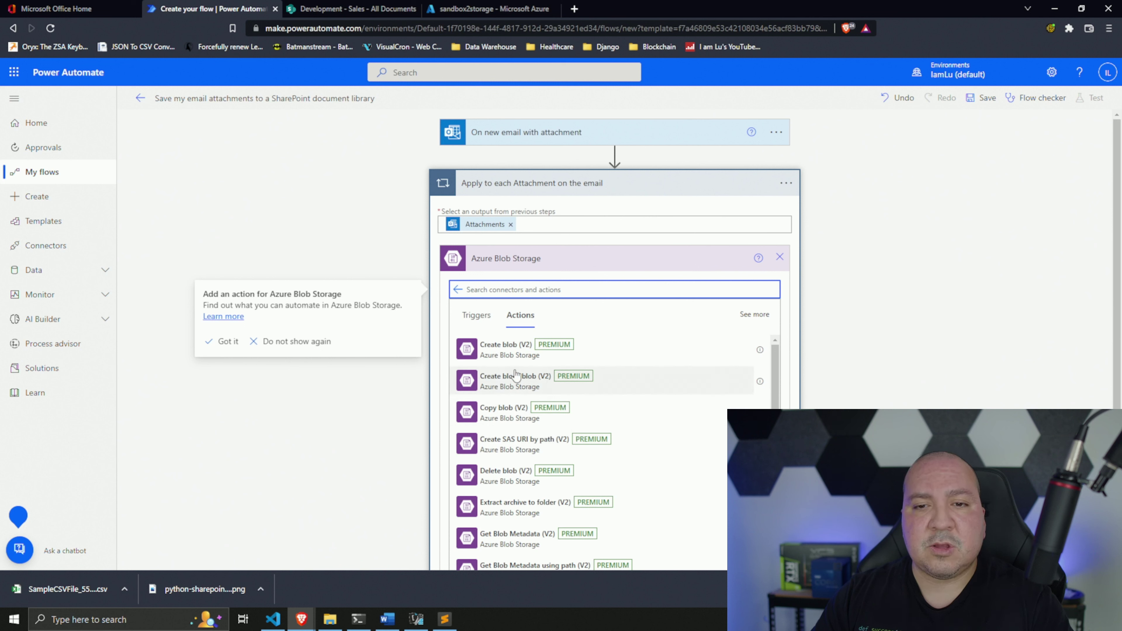
pyautogui.click(510, 354)
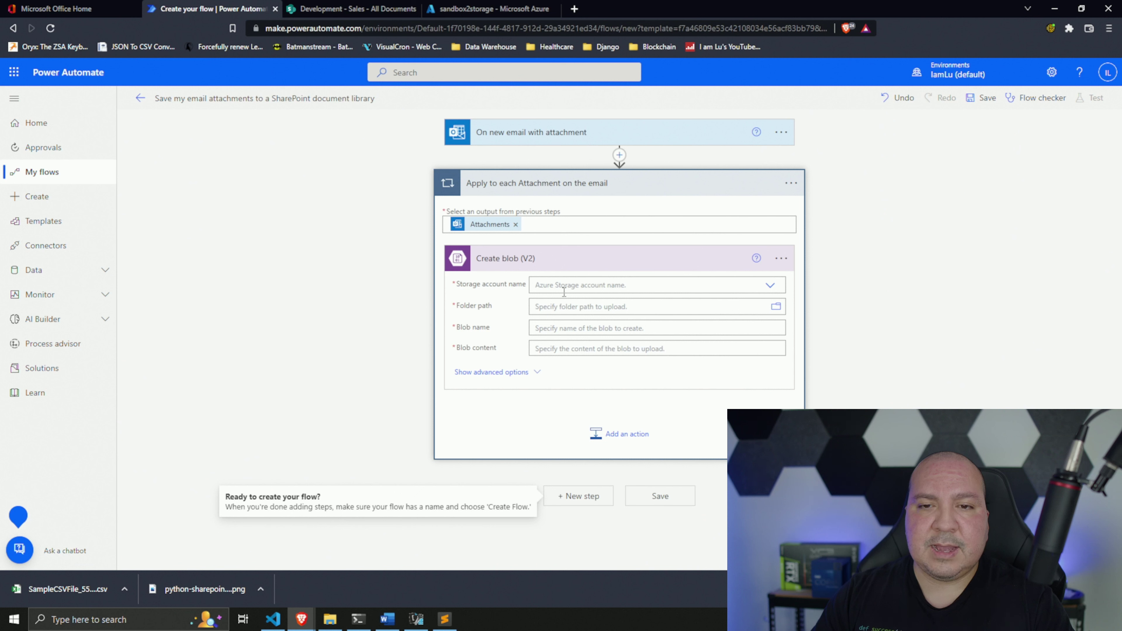
# Check the connection assigned to Create blob (V2) and set its storage account name to Use connection settings (sandbox2storage).
pyautogui.click(769, 287)
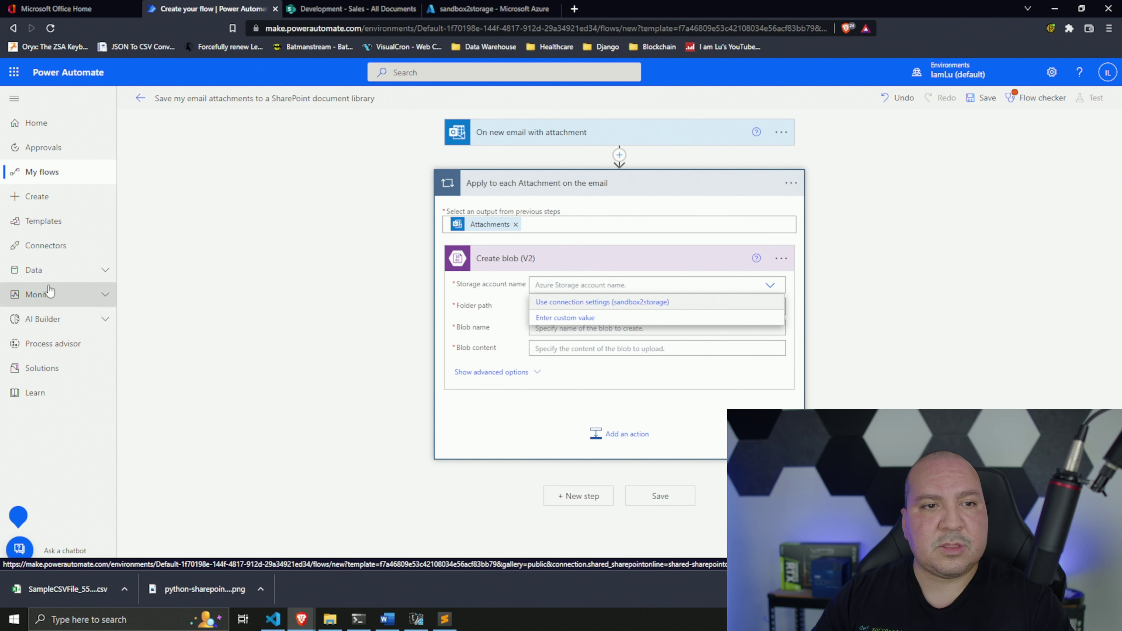
pyautogui.click(106, 272)
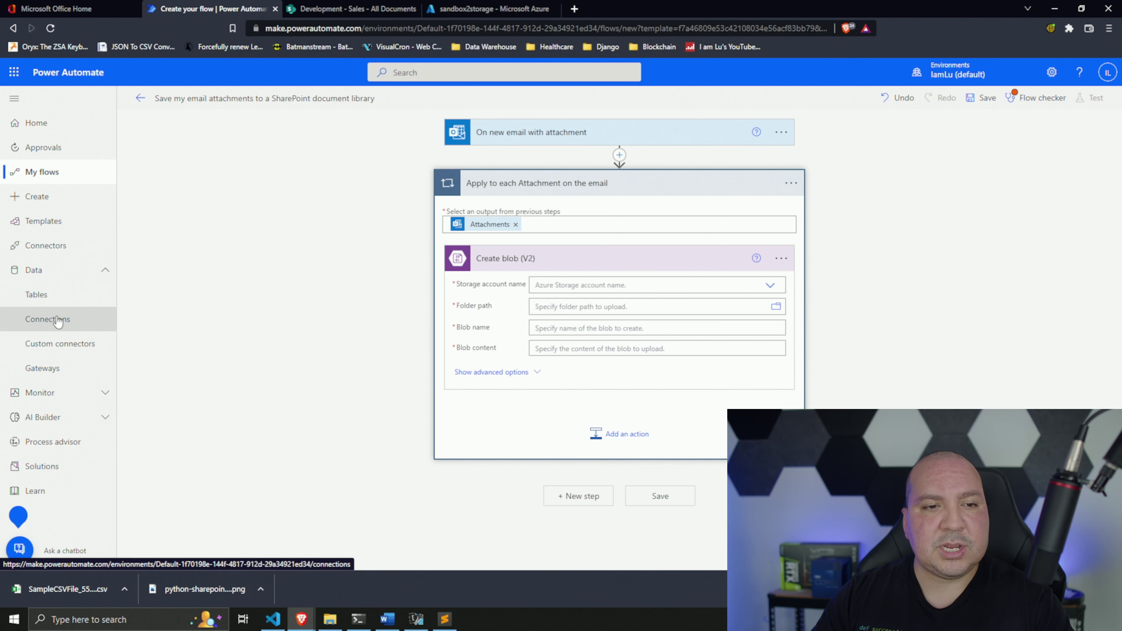
pyautogui.click(769, 289)
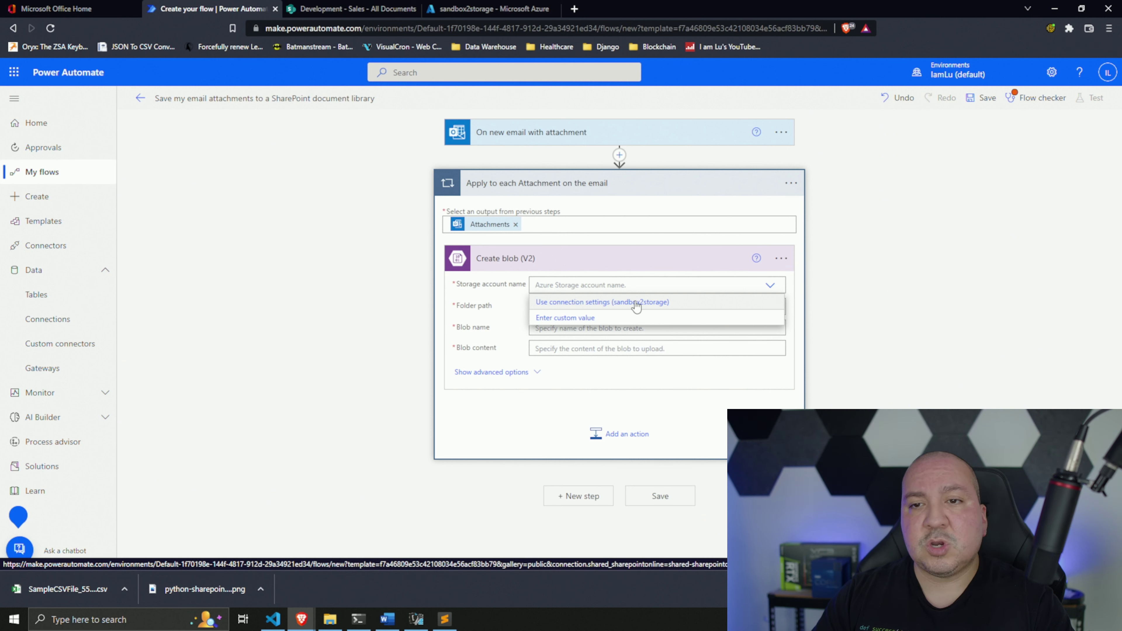
pyautogui.click(783, 257)
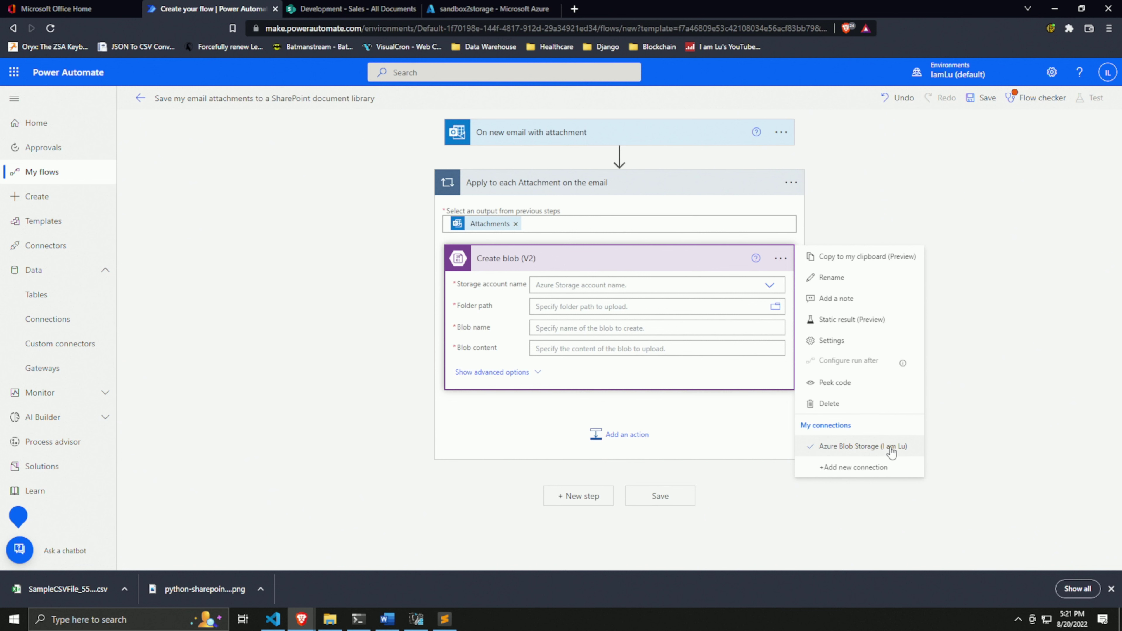
pyautogui.click(785, 263)
pyautogui.click(785, 263)
pyautogui.click(789, 262)
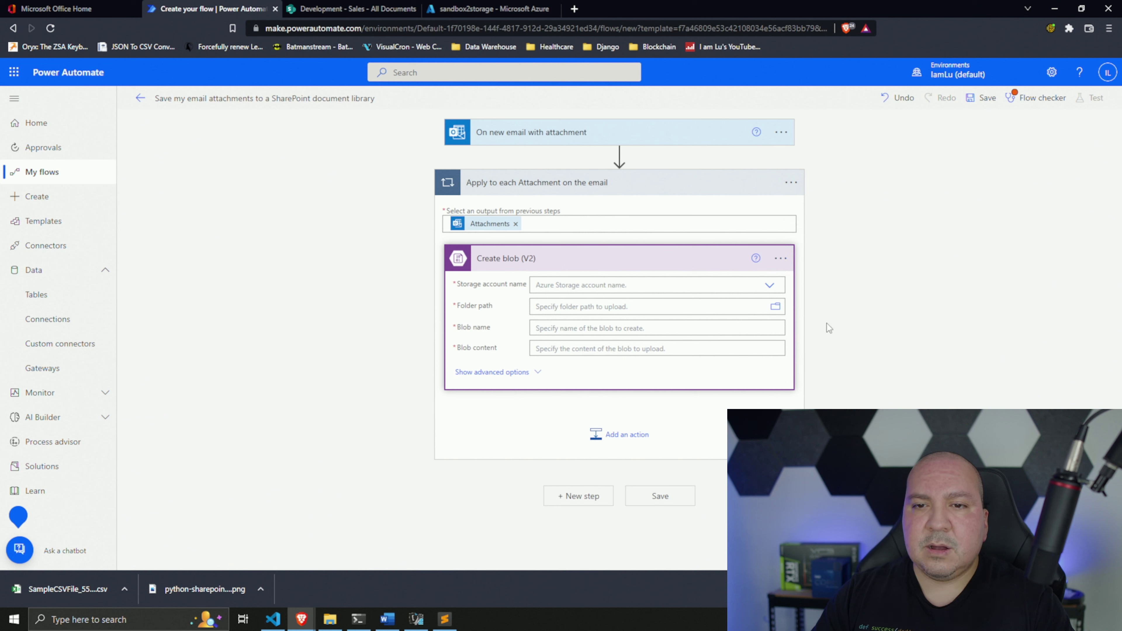
pyautogui.click(770, 287)
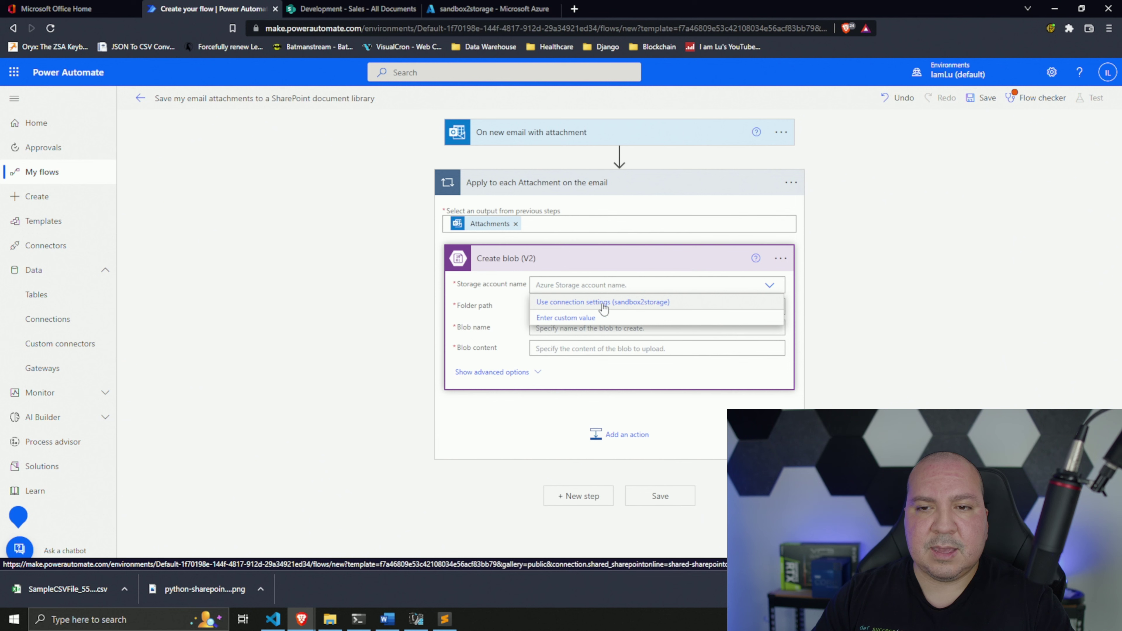
pyautogui.click(636, 302)
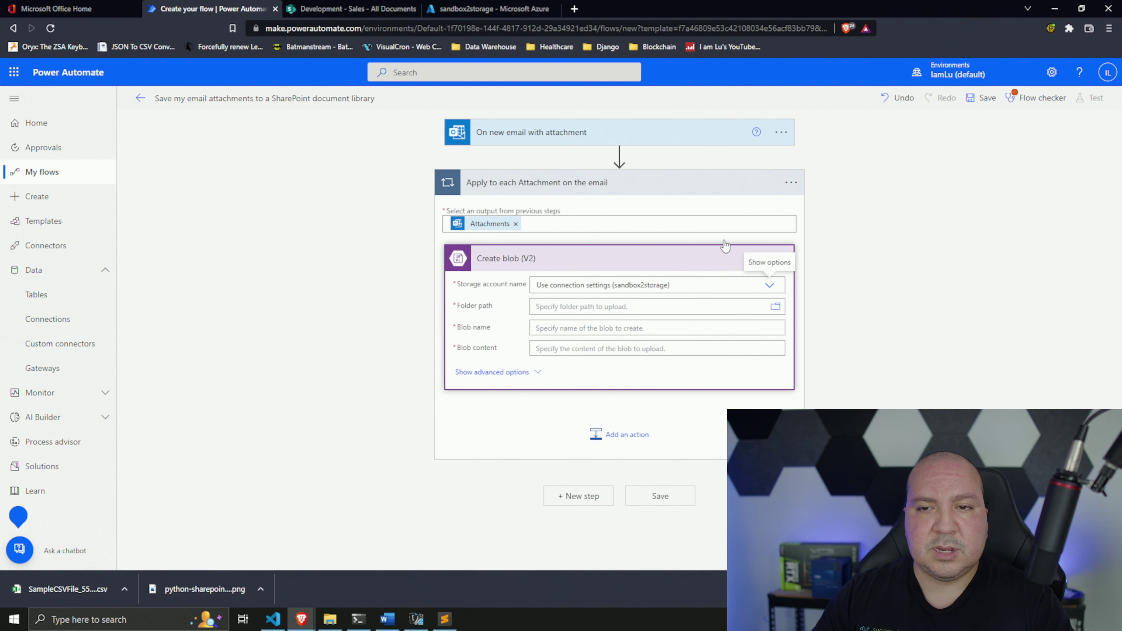
# Switch to the Azure portal, check the sandbox2storage account name, and examine its data blob container in the storage browser.
pyautogui.click(490, 8)
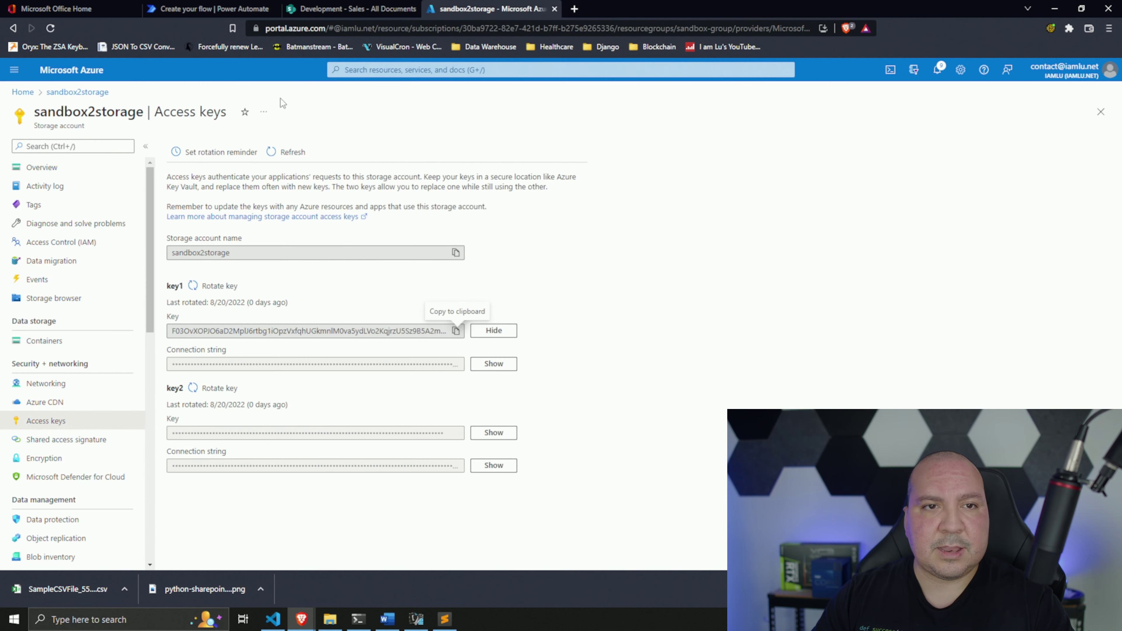
pyautogui.doubleClick(82, 114)
pyautogui.click(208, 9)
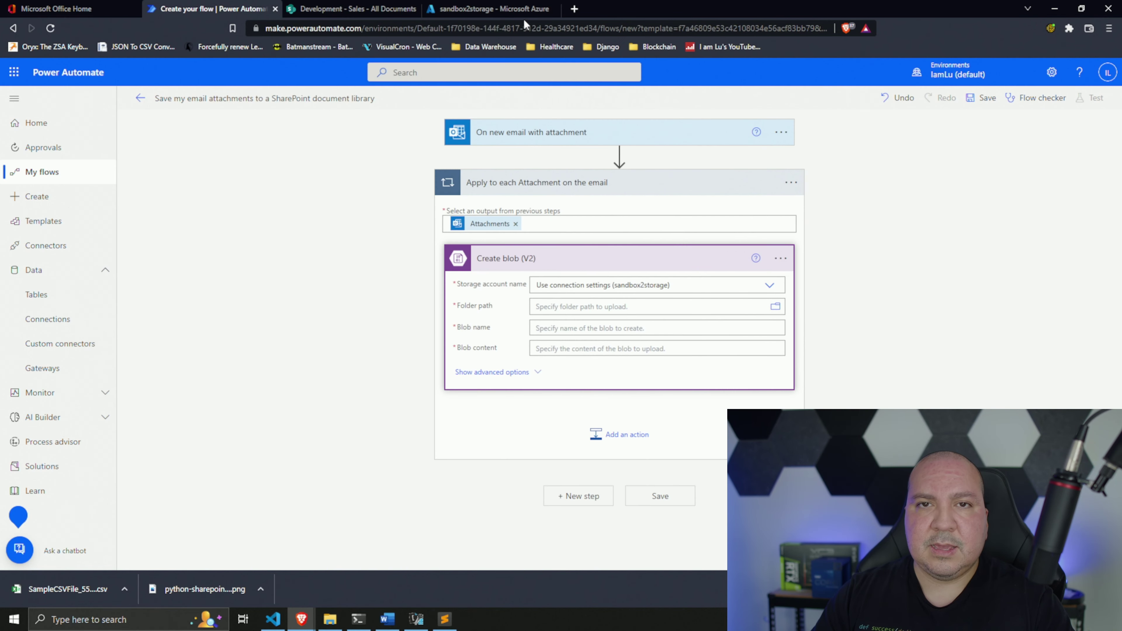
pyautogui.click(490, 9)
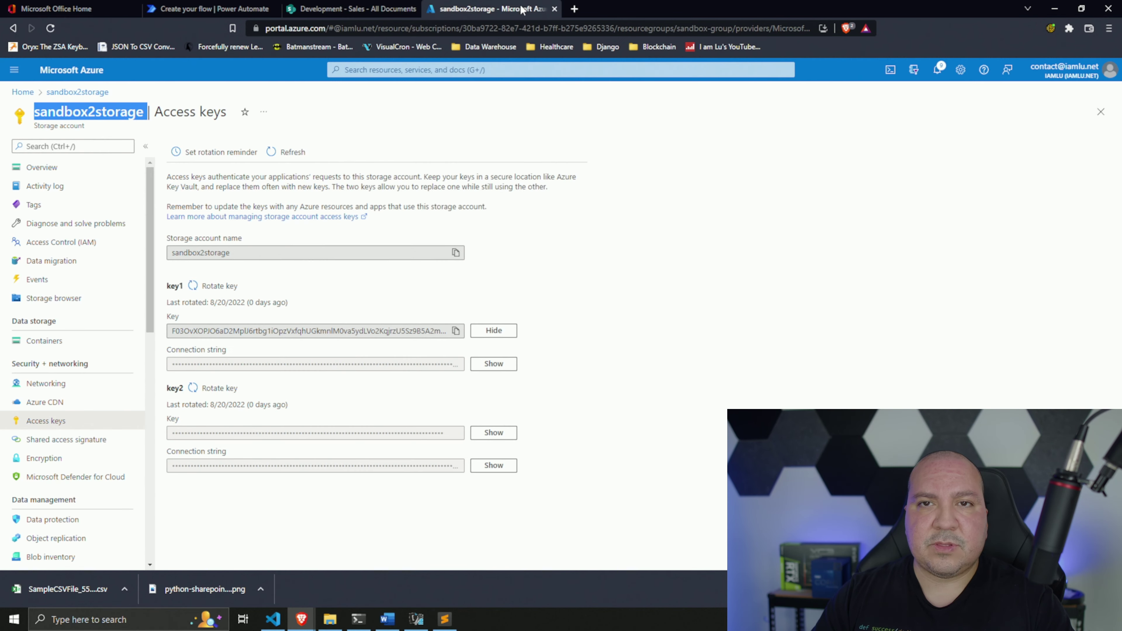
pyautogui.click(47, 307)
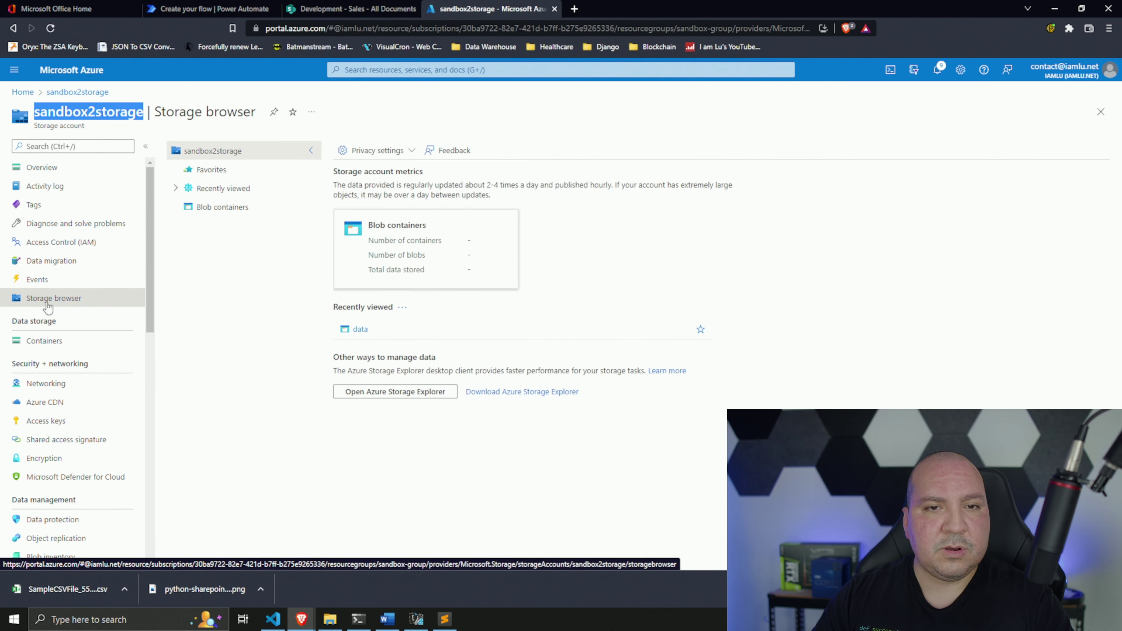
pyautogui.click(217, 212)
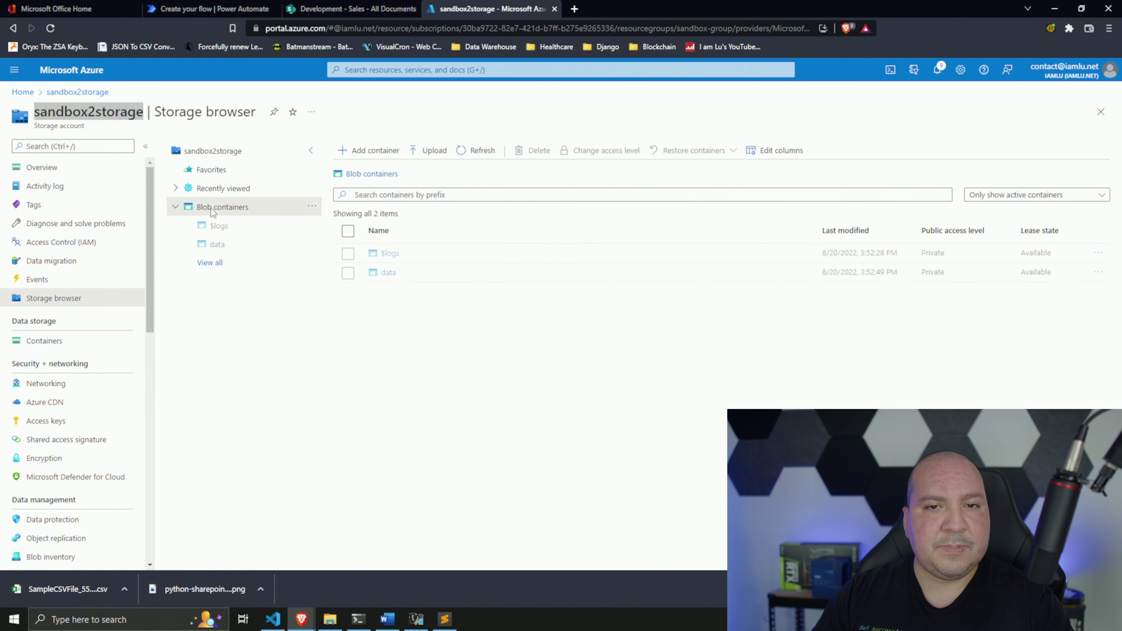
pyautogui.click(387, 273)
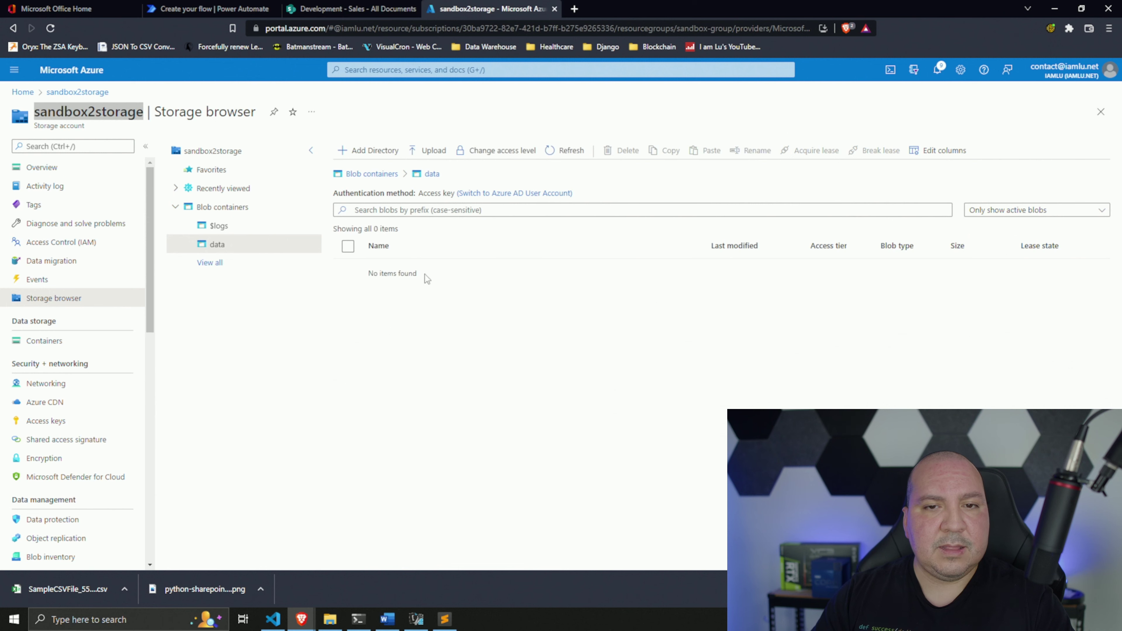
# Switch back to Power Automate and set the Create blob (V2) folder path to /data.
pyautogui.click(208, 8)
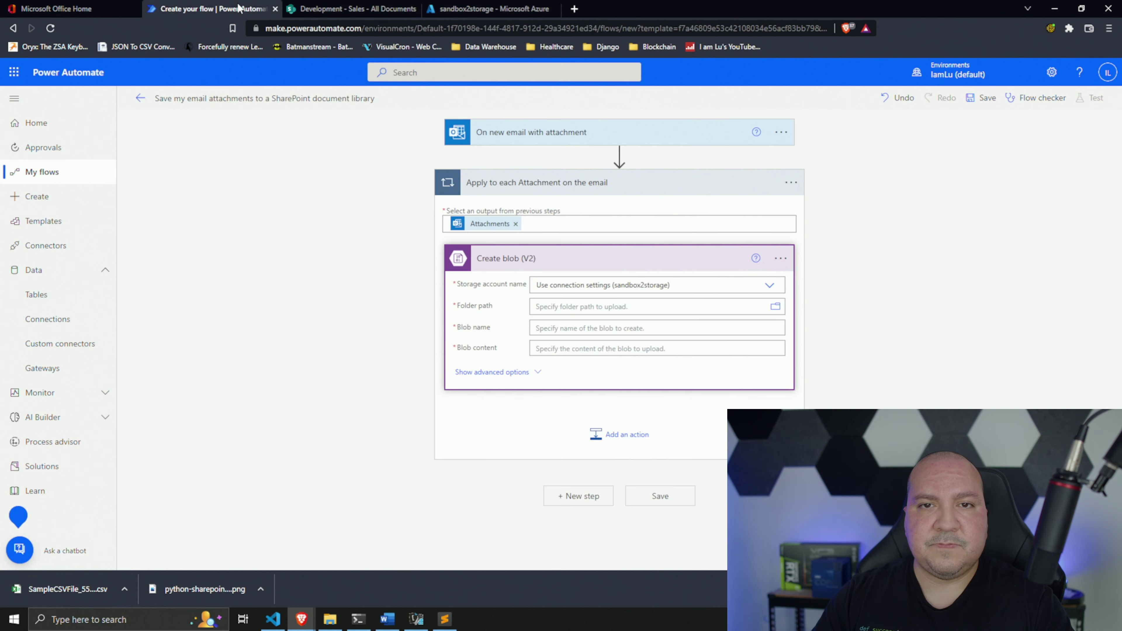
pyautogui.click(776, 311)
pyautogui.click(823, 344)
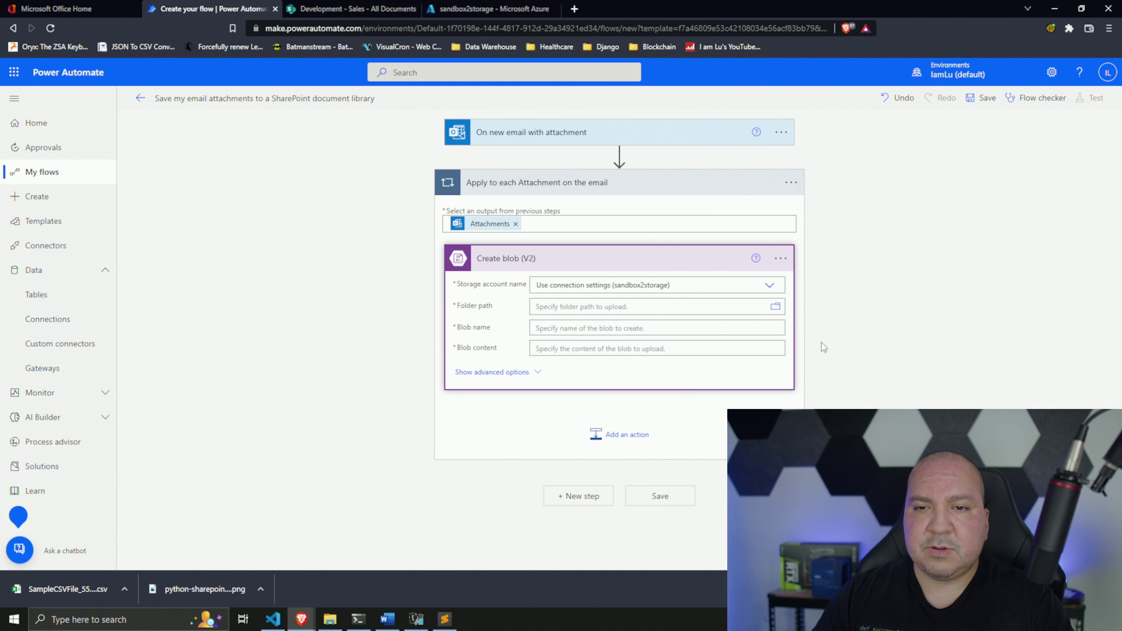
# Fill the blob name with the Attachments Name dynamic content and the blob content with Attachments Content.
pyautogui.click(630, 340)
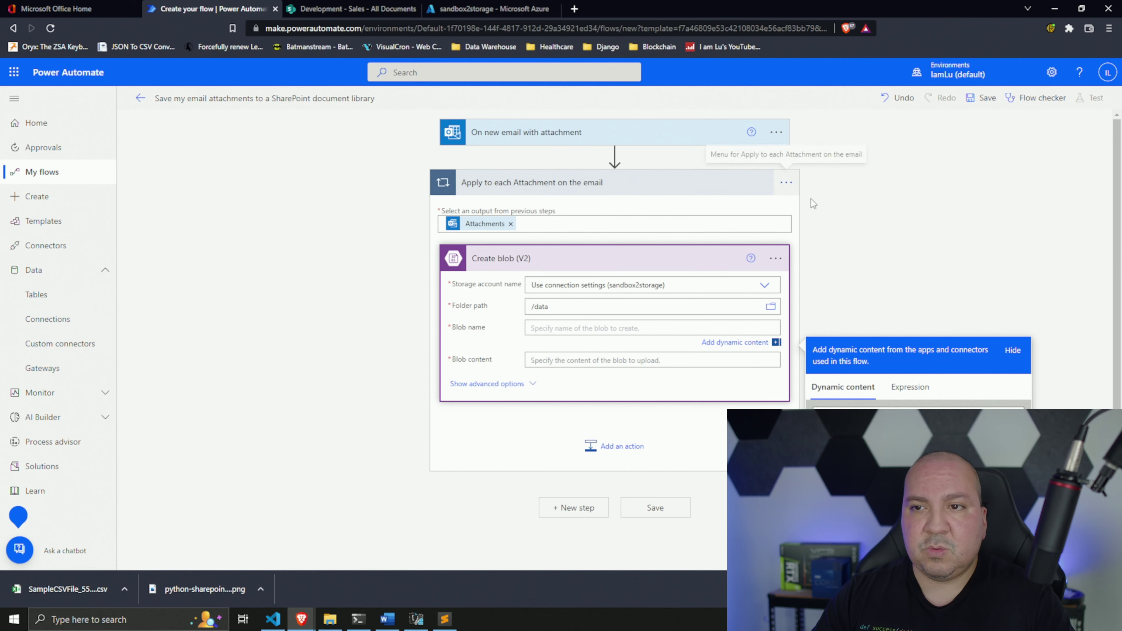
pyautogui.scroll(-2, 871, 204)
pyautogui.scroll(-5, 914, 380)
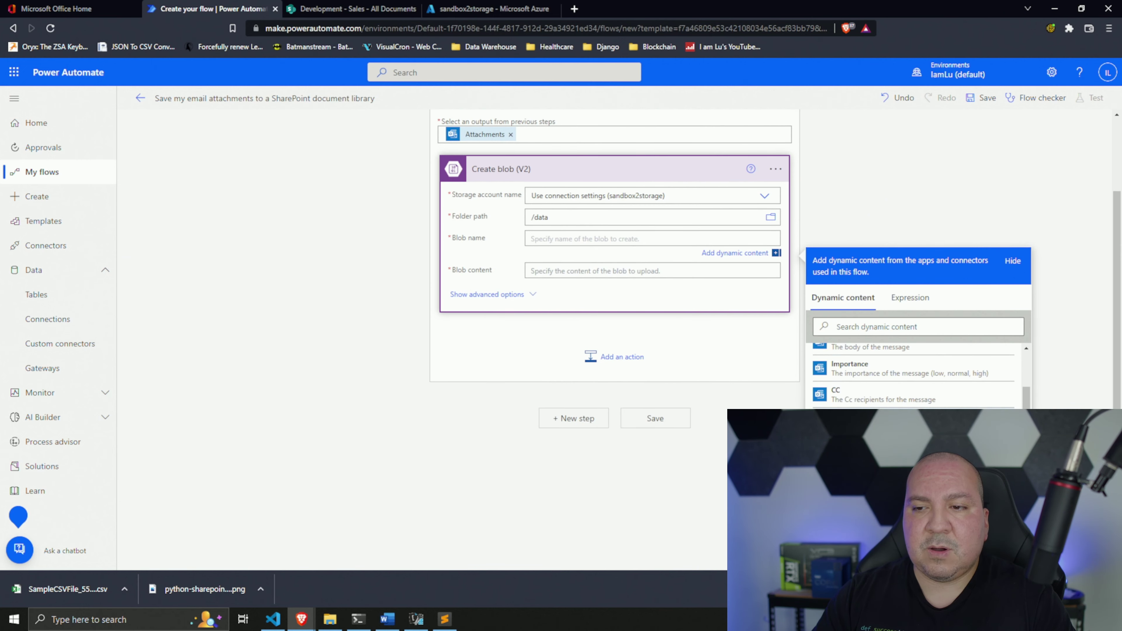
pyautogui.scroll(-3, 881, 402)
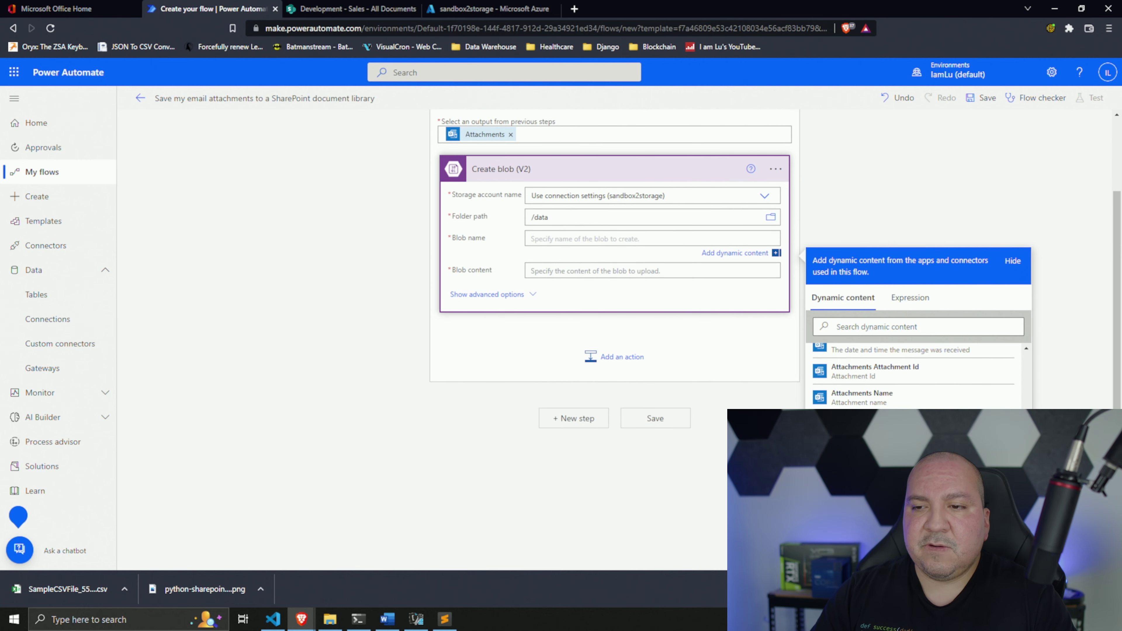
pyautogui.click(877, 402)
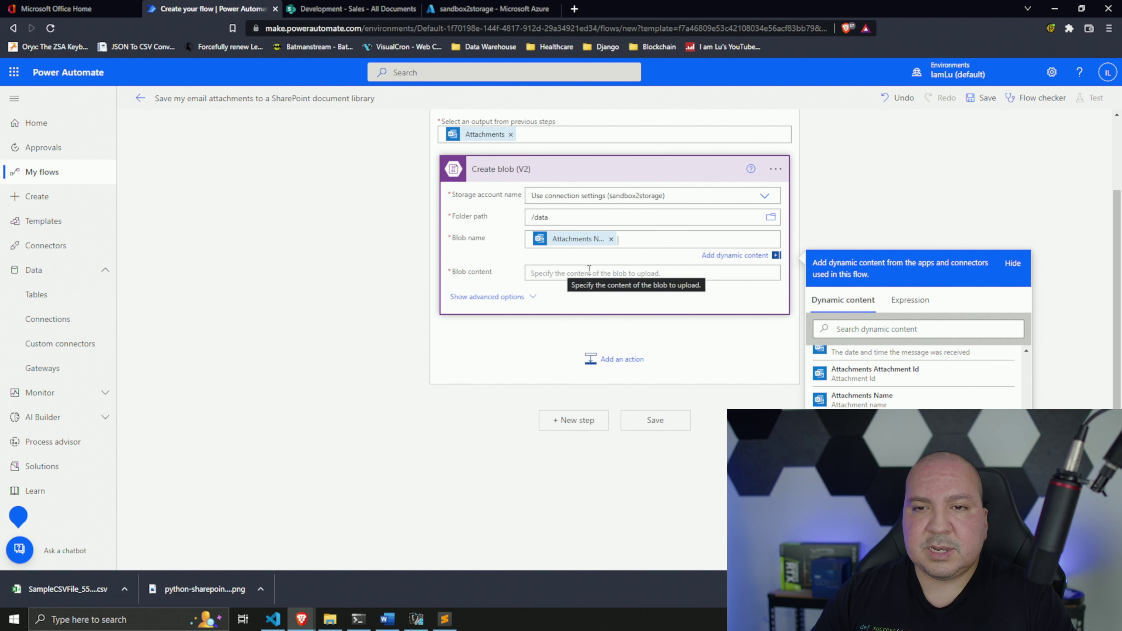
pyautogui.click(551, 273)
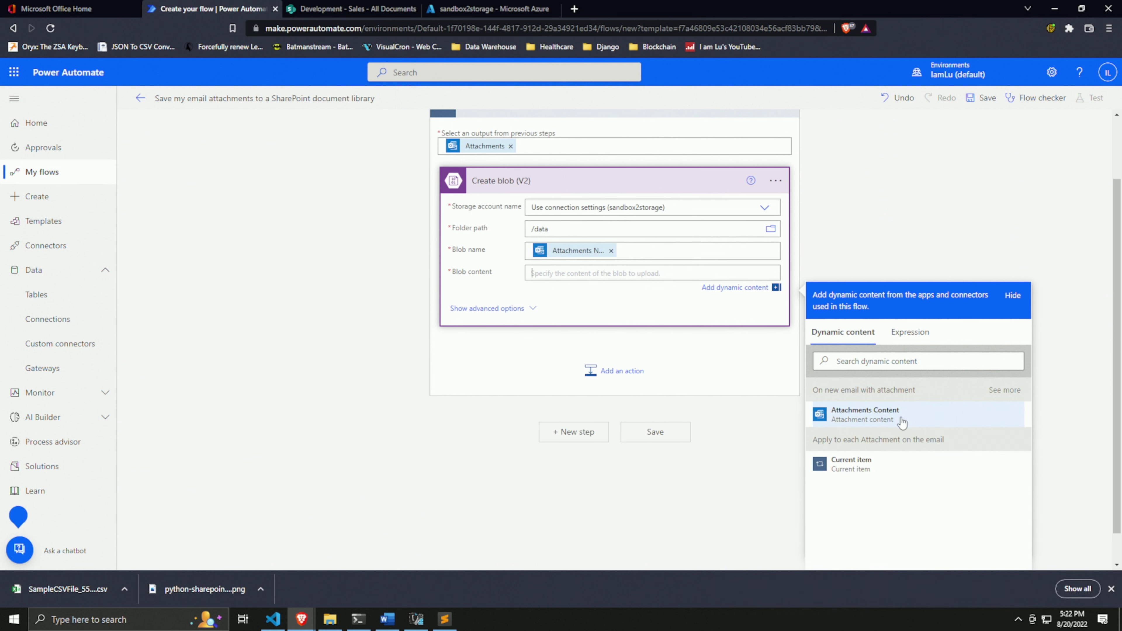
pyautogui.click(864, 415)
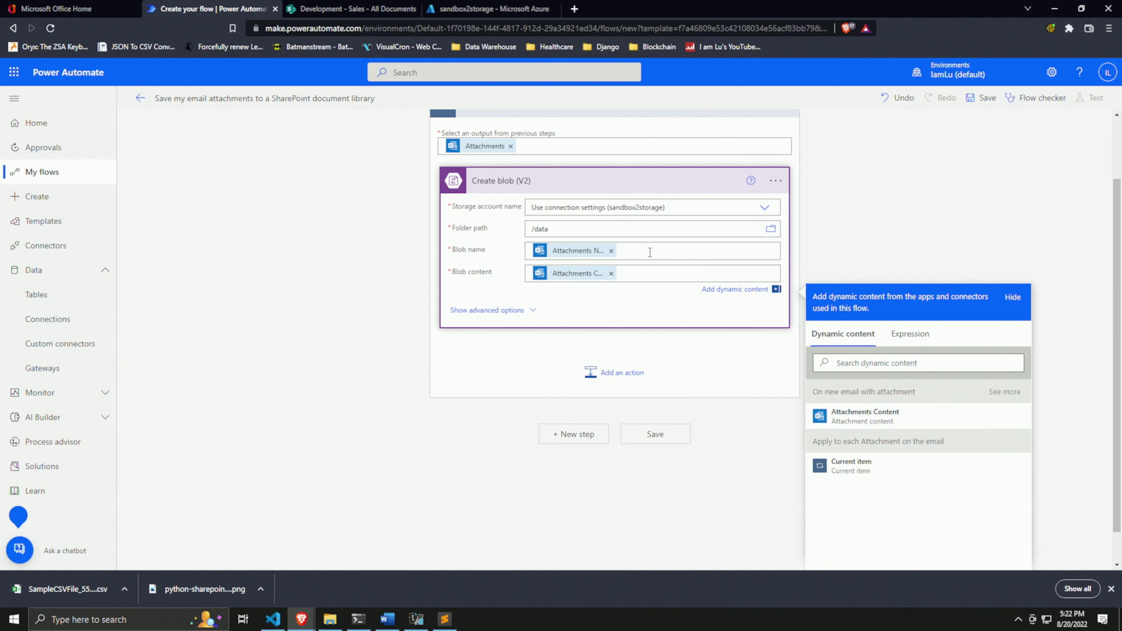
# Clear the Create blob (V2) blob name and fill it again with the Attachments Name dynamic content.
pyautogui.click(623, 252)
pyautogui.click(611, 250)
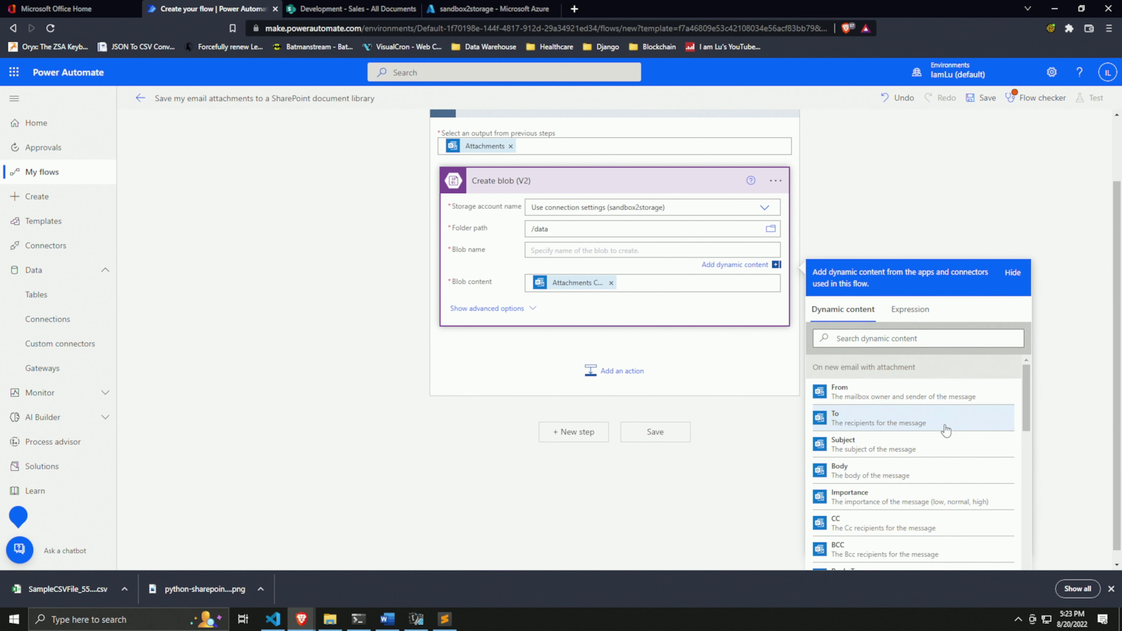
pyautogui.scroll(-3, 945, 430)
pyautogui.scroll(-3, 945, 429)
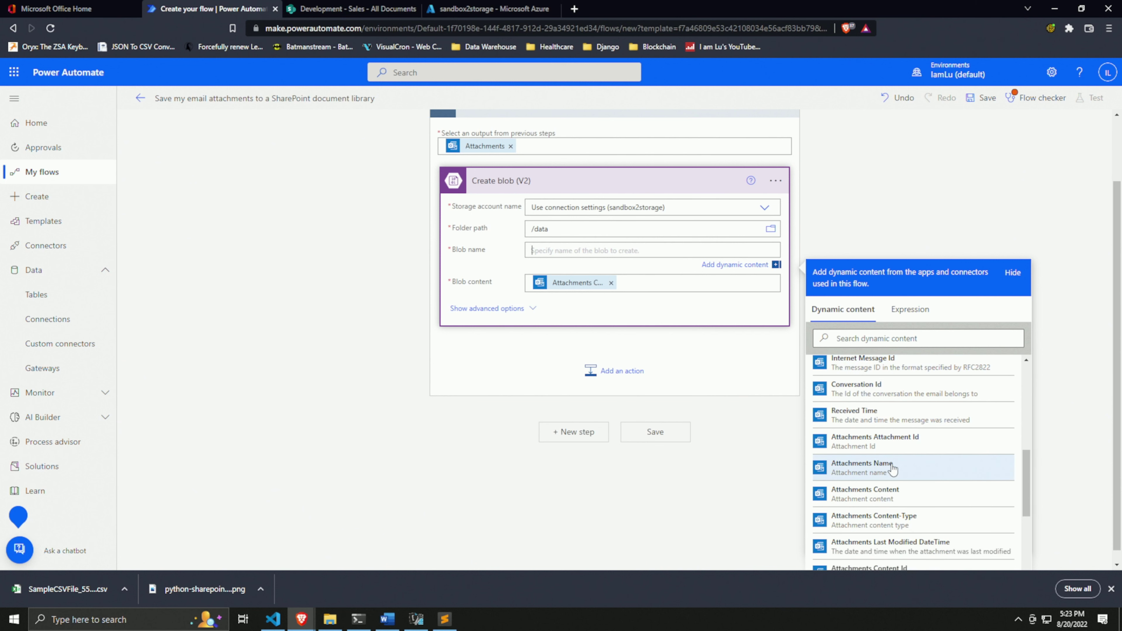
pyautogui.click(893, 469)
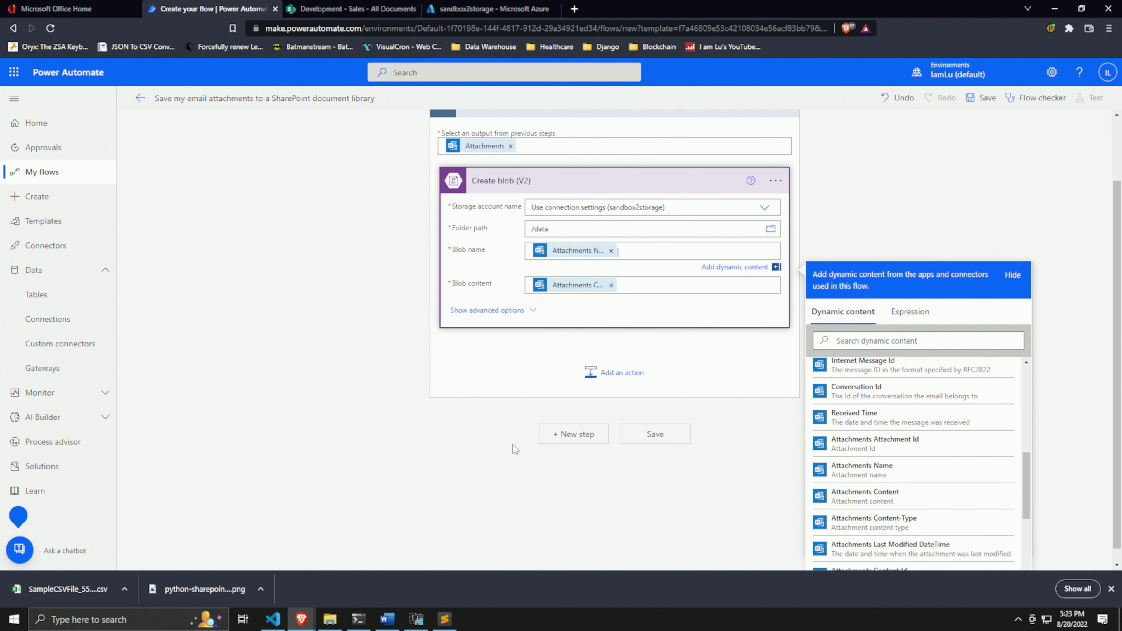
pyautogui.click(462, 376)
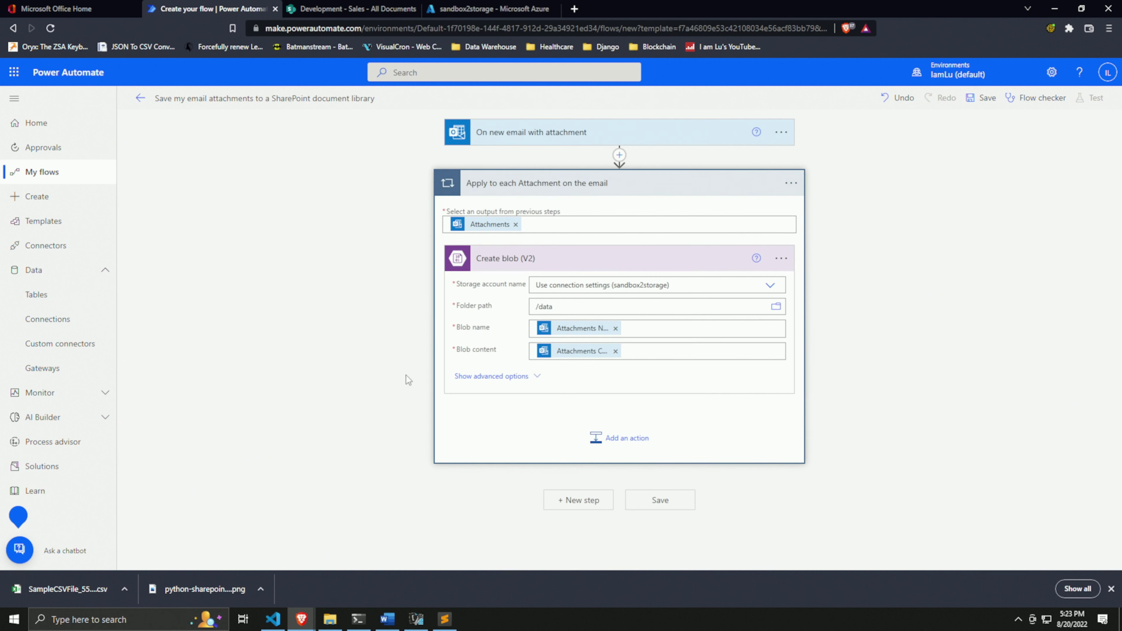
# Expand the email trigger, review its subject filter and the Create blob (V2) settings, and save the flow.
pyautogui.click(620, 135)
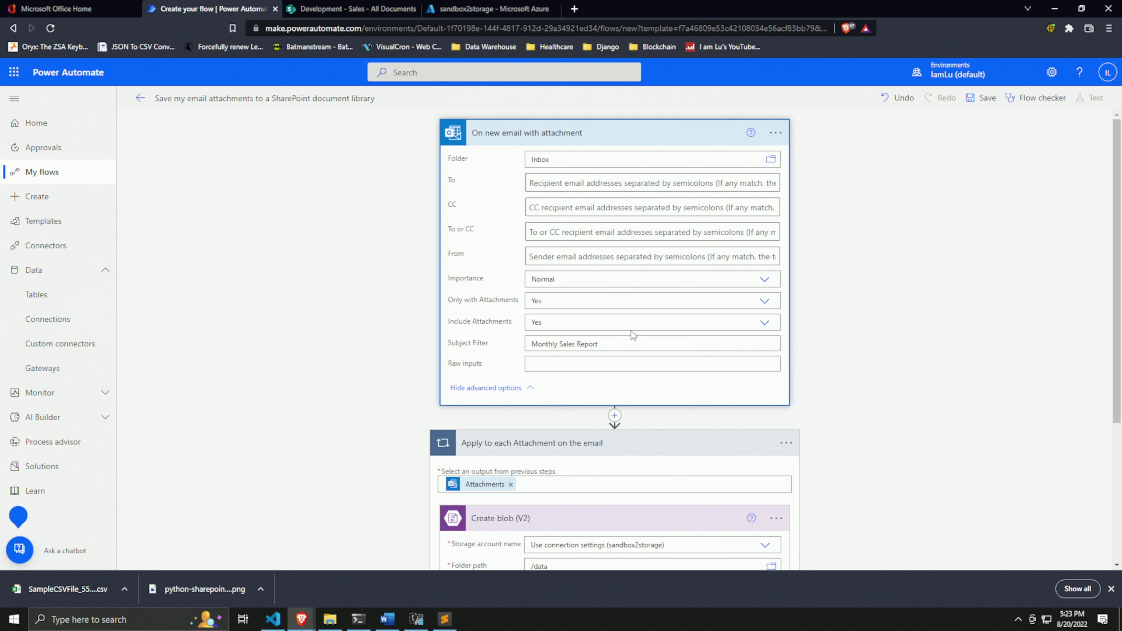
pyautogui.moveTo(597, 344); pyautogui.dragTo(466, 353)
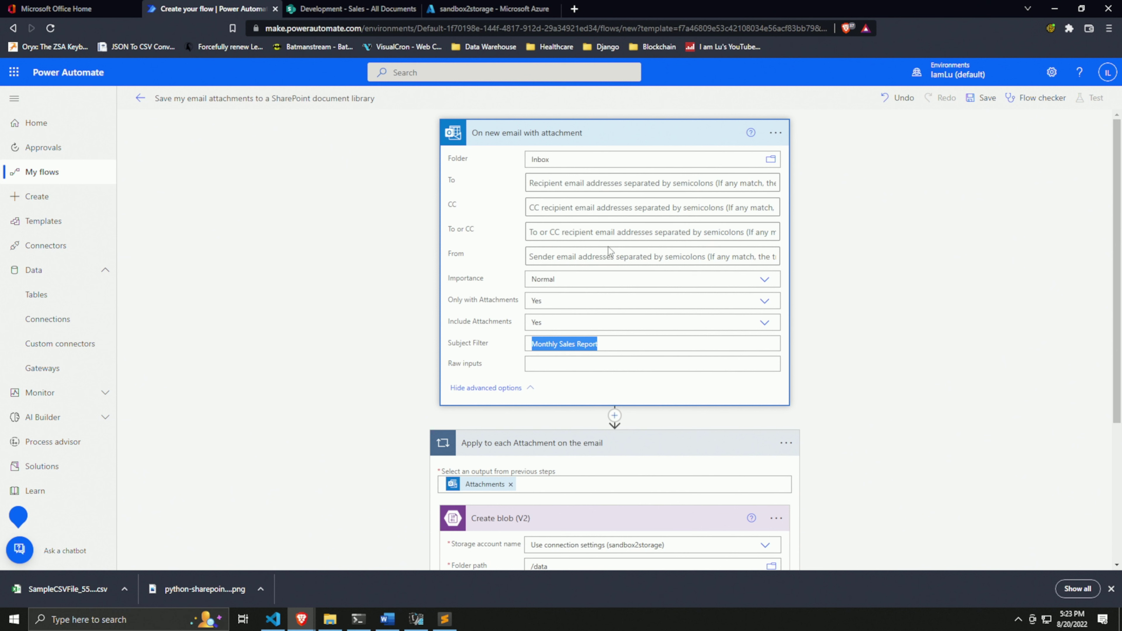
pyautogui.scroll(-3, 614, 252)
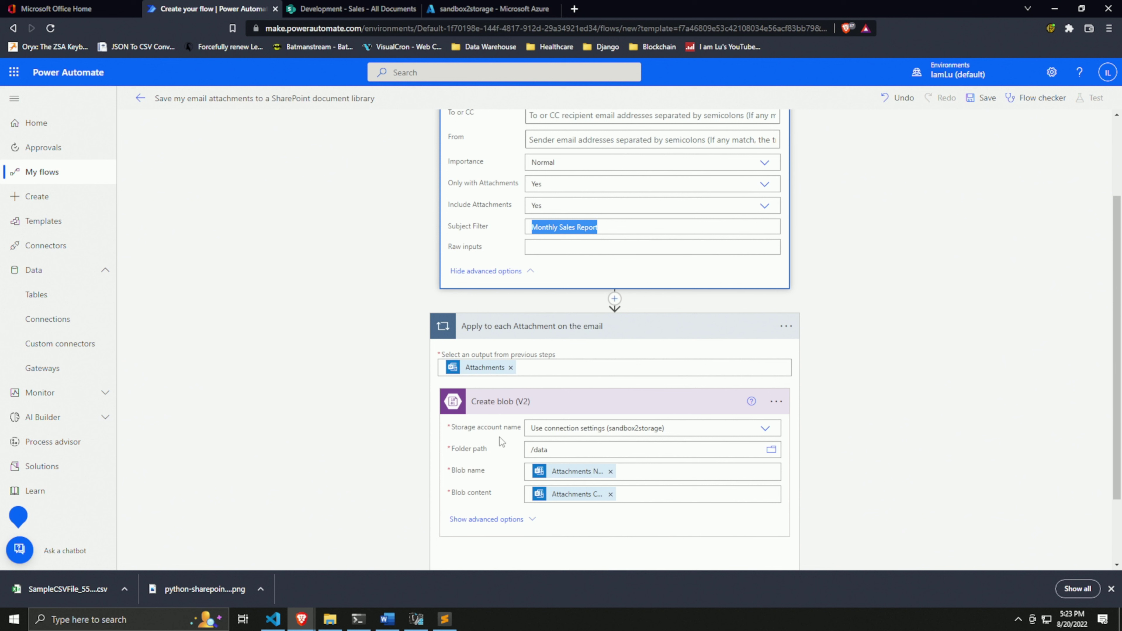
pyautogui.scroll(-2, 318, 329)
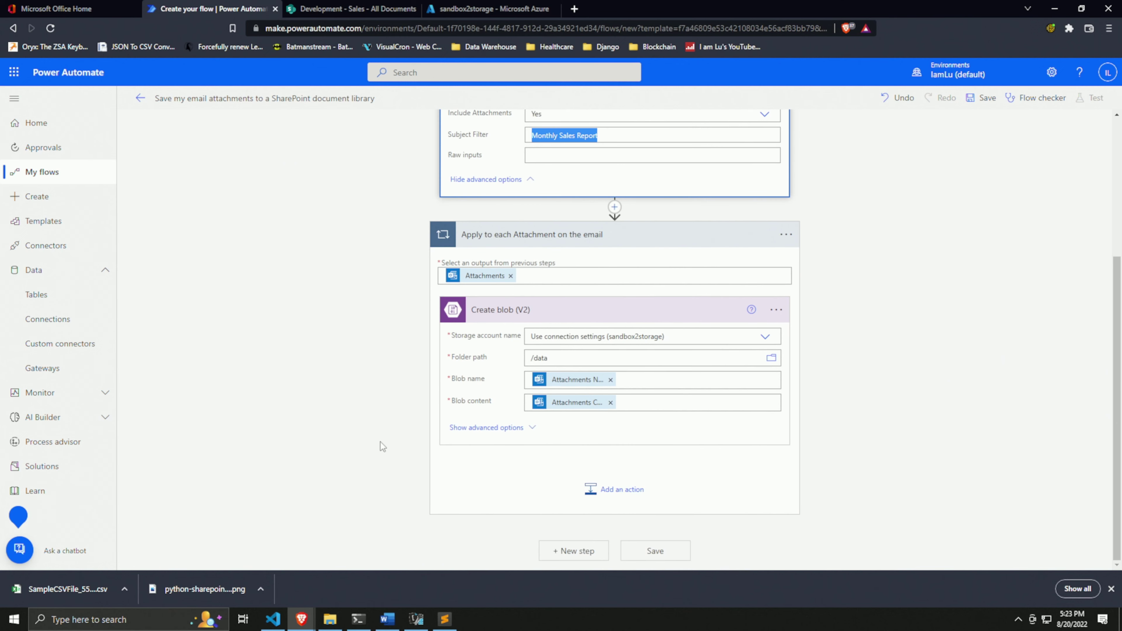
pyautogui.click(680, 555)
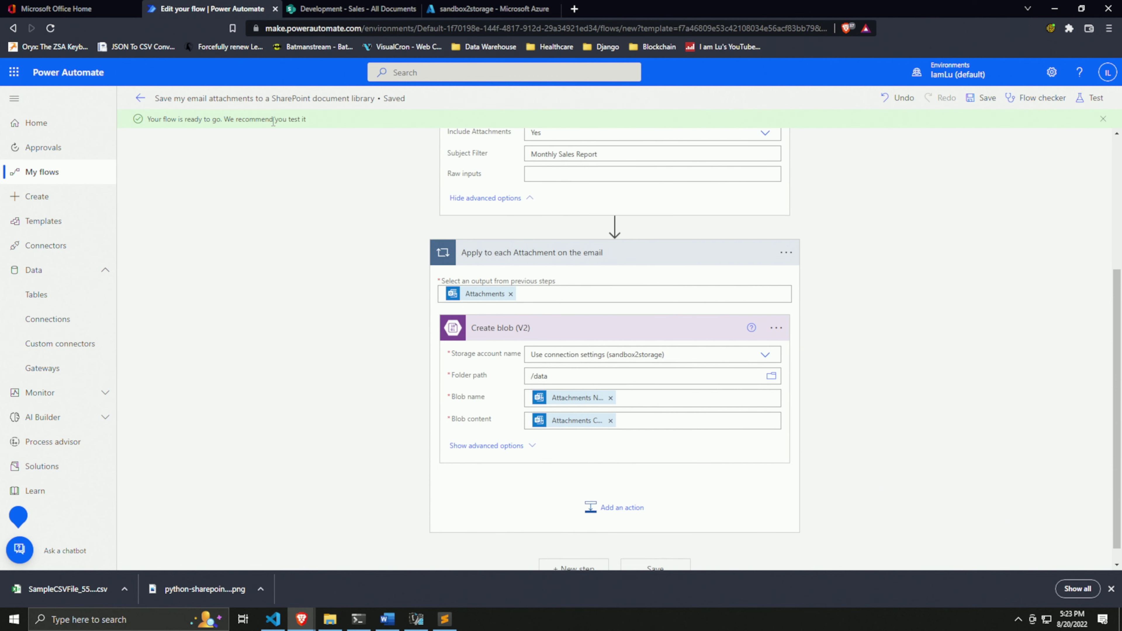
# Return to the flow's details page and change the flow name to Save my email attachments to a Azure Storage.
pyautogui.click(141, 99)
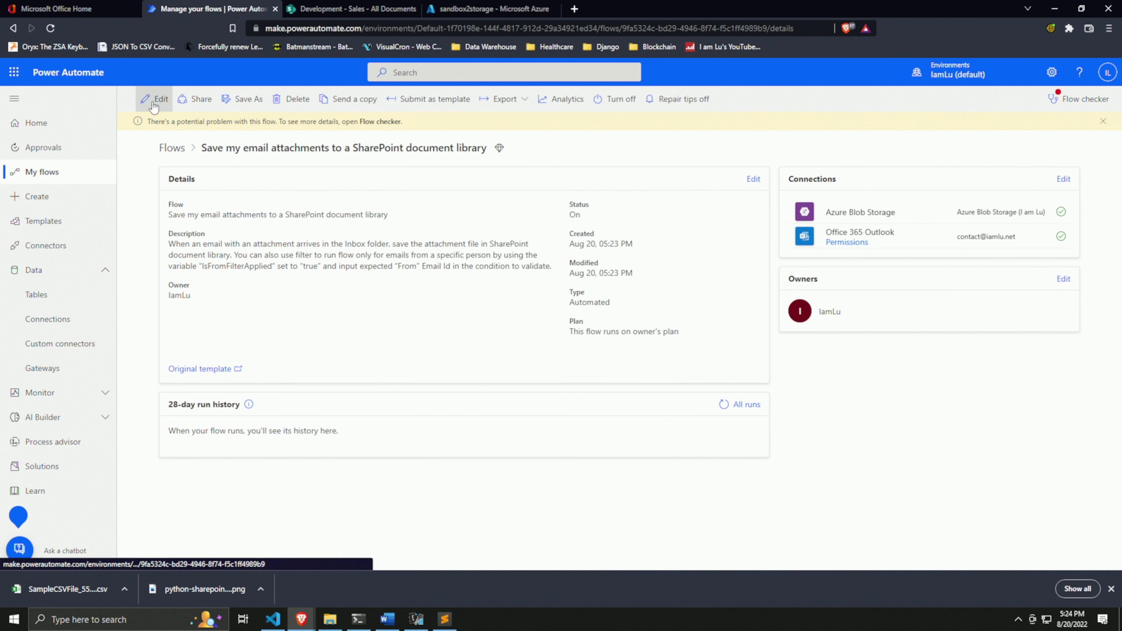
pyautogui.click(753, 179)
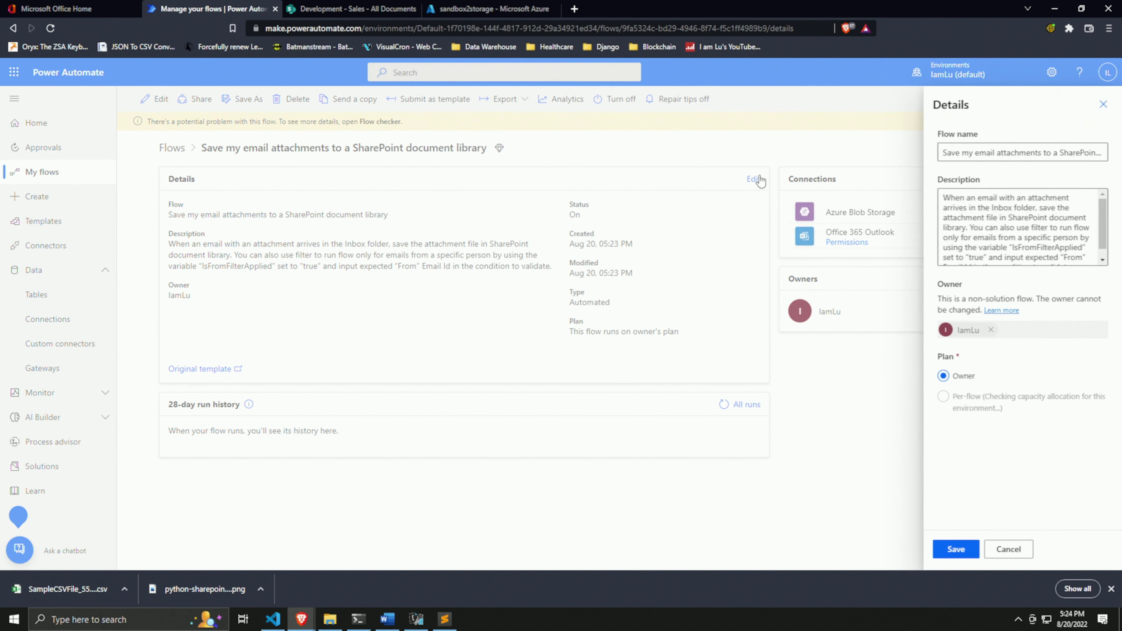
pyautogui.tripleClick(1037, 144)
pyautogui.press('End')
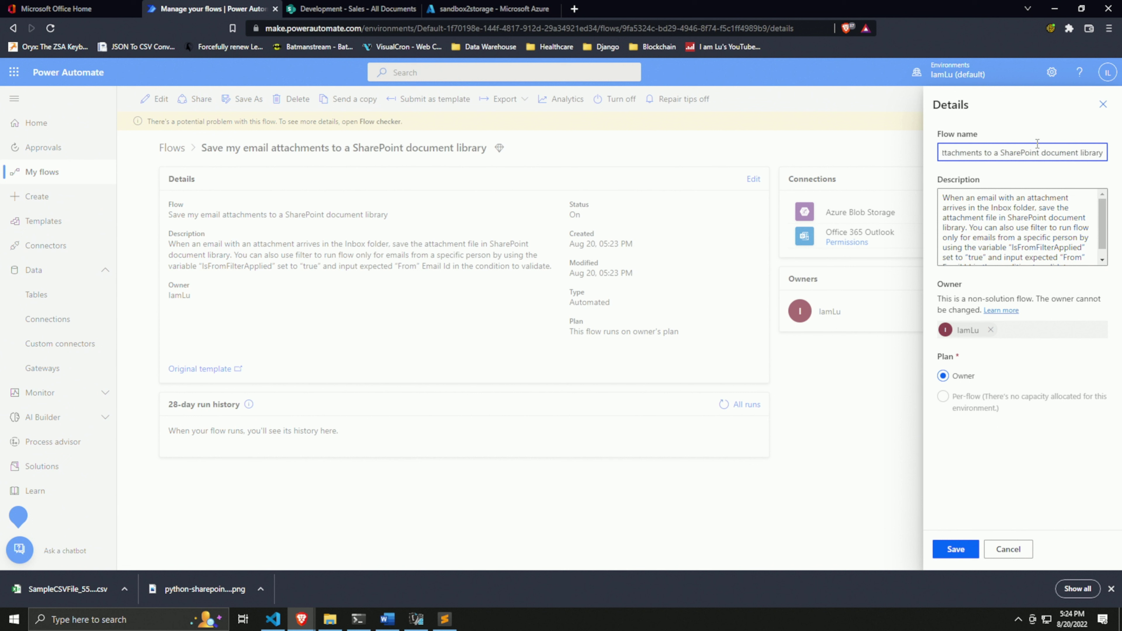
pyautogui.hotkey('ctrl', 'shift', 'Left')
pyautogui.hotkey('ctrl', 'shift', 'Left')
pyautogui.hotkey('ctrl', 'shift', 'Left')
pyautogui.write('Azure St')
pyautogui.write('orage')
# Clear the flow's description and save the edited details.
pyautogui.click(995, 228)
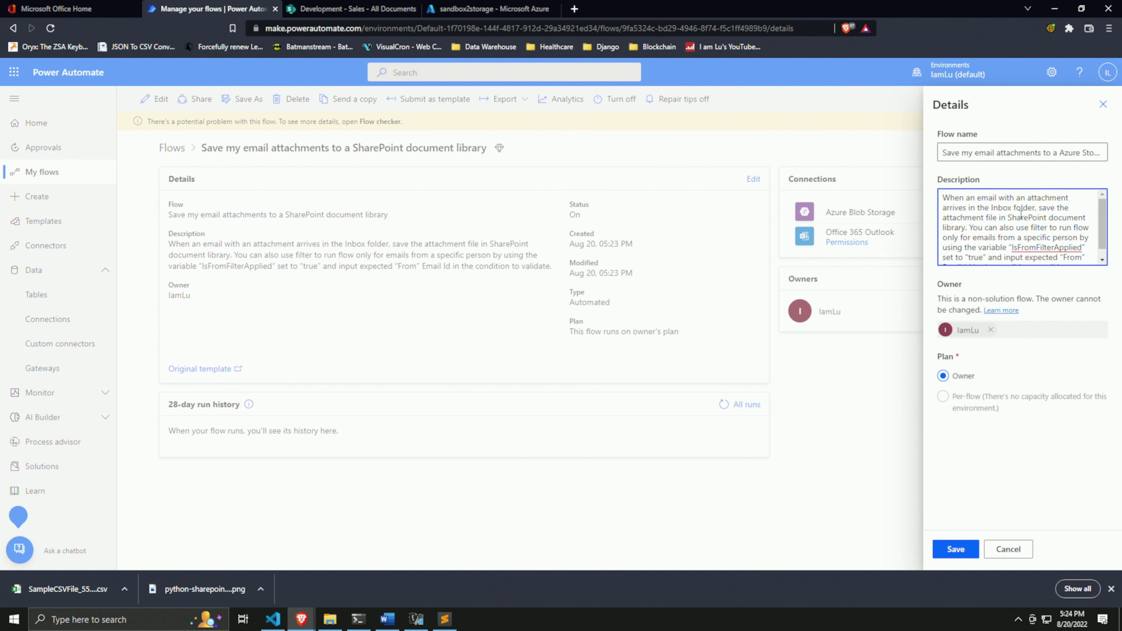
pyautogui.hotkey('ctrl', 'a')
pyautogui.press('BackSpace')
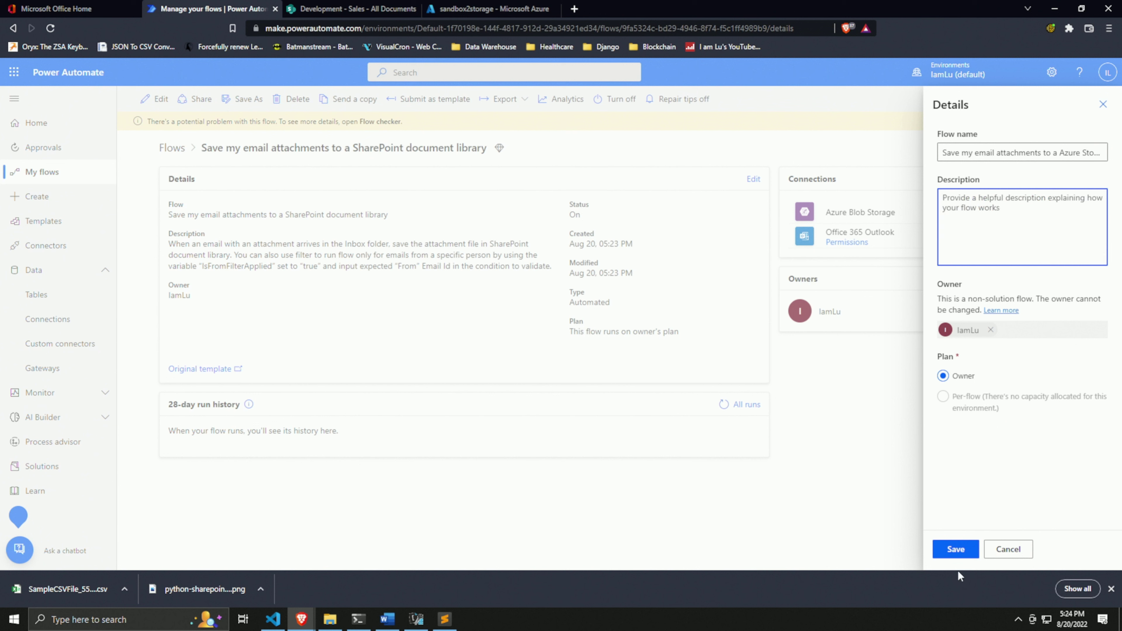
pyautogui.click(955, 551)
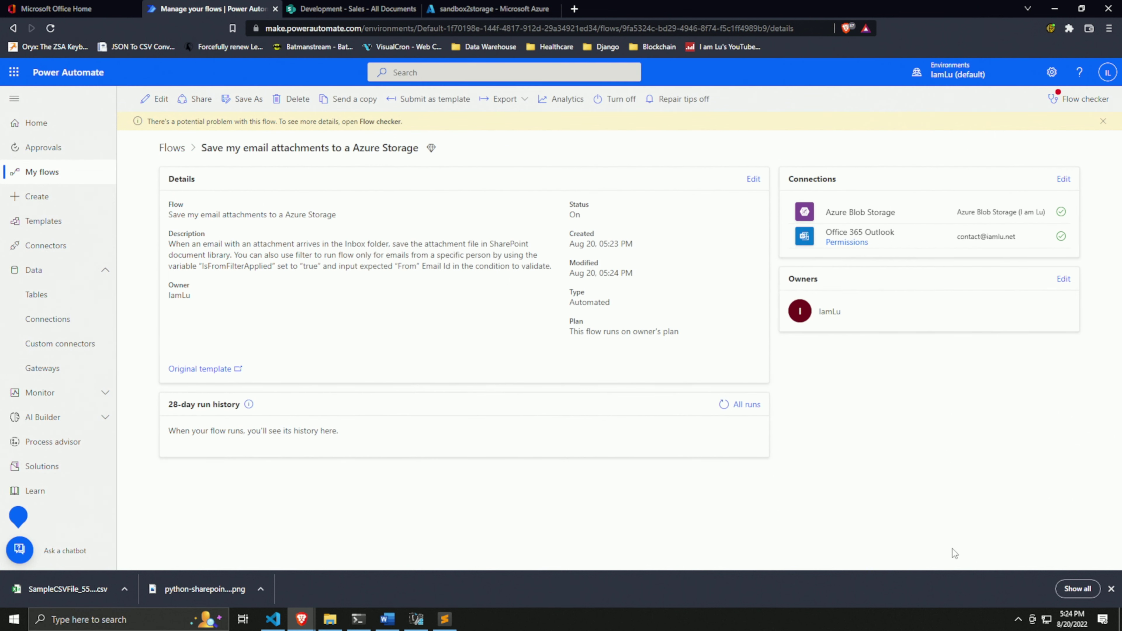
# Check the flow's status, then switch to the Azure portal and refresh the data blob container.
pyautogui.doubleClick(577, 216)
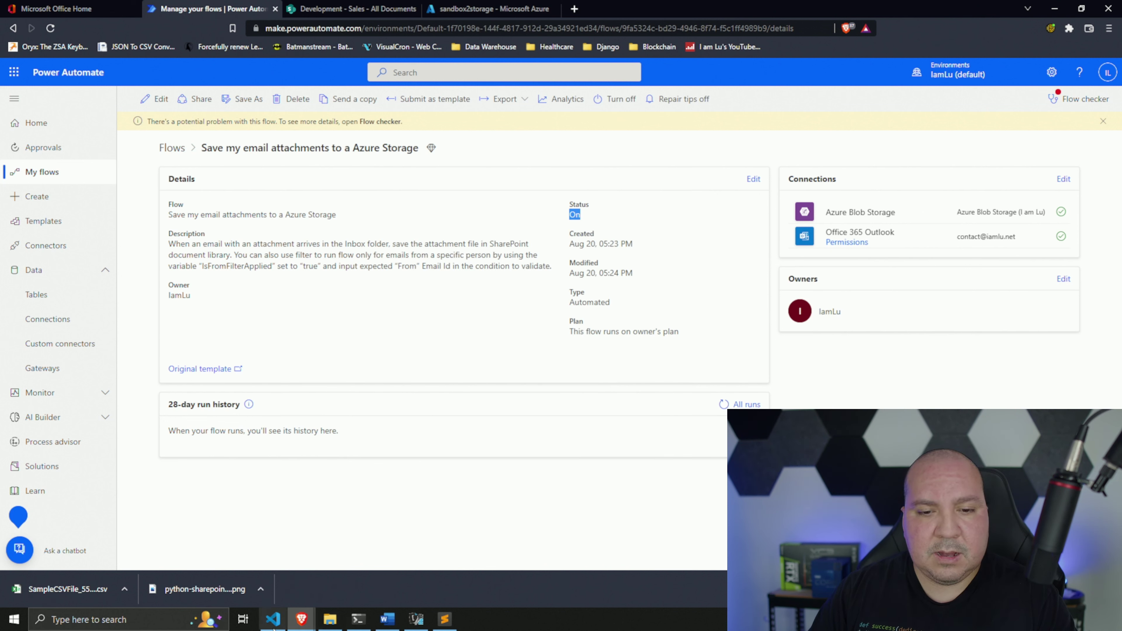
pyautogui.click(265, 372)
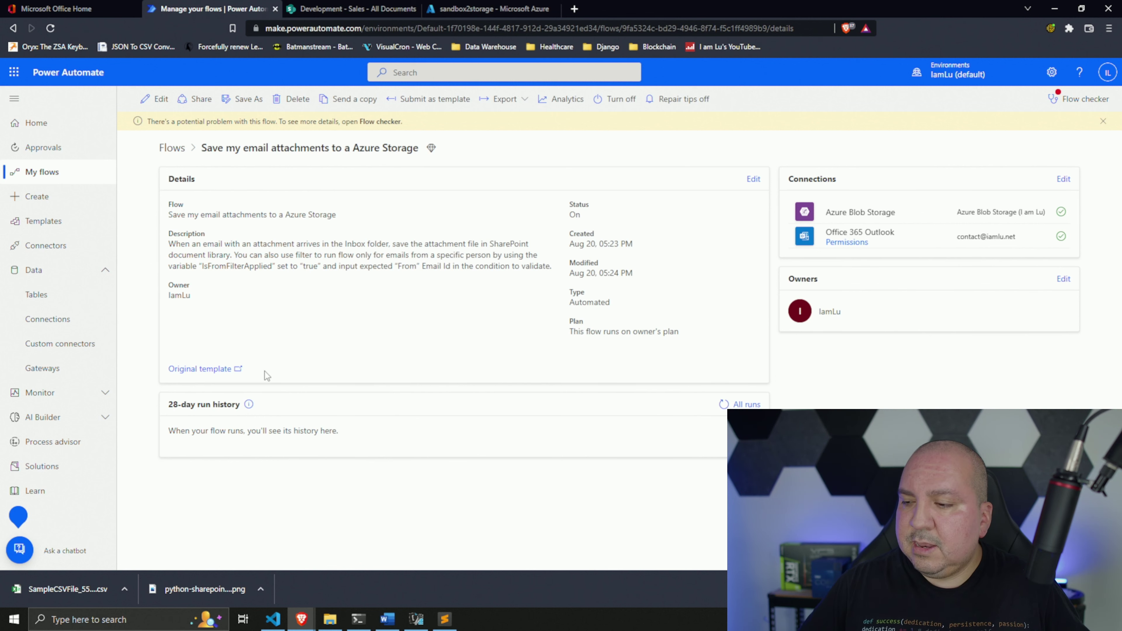
pyautogui.click(499, 9)
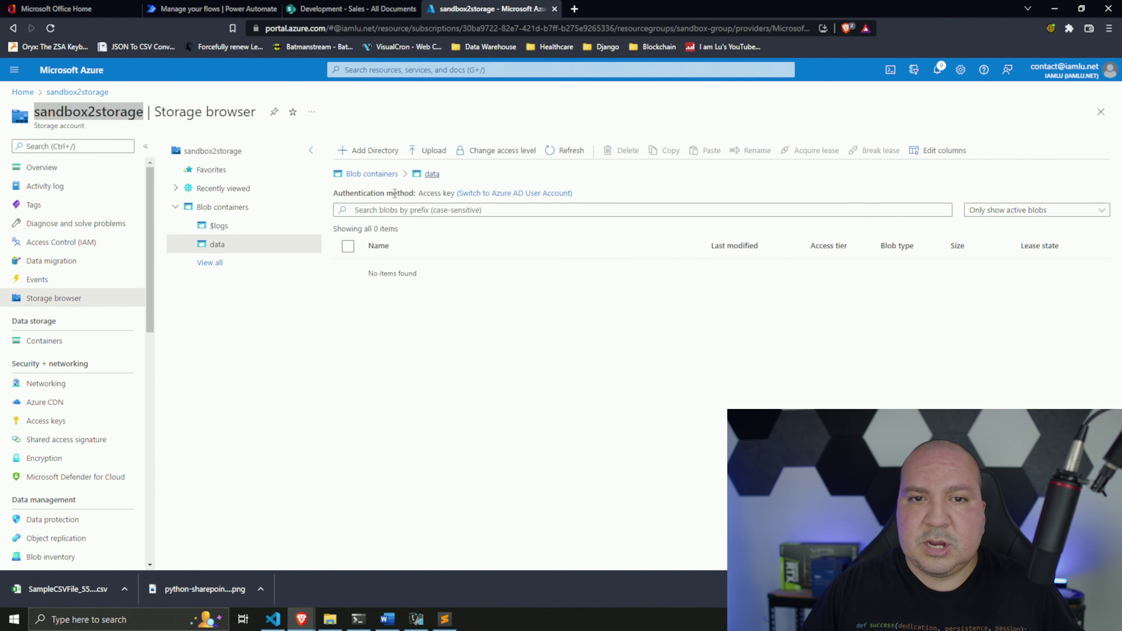
pyautogui.click(571, 151)
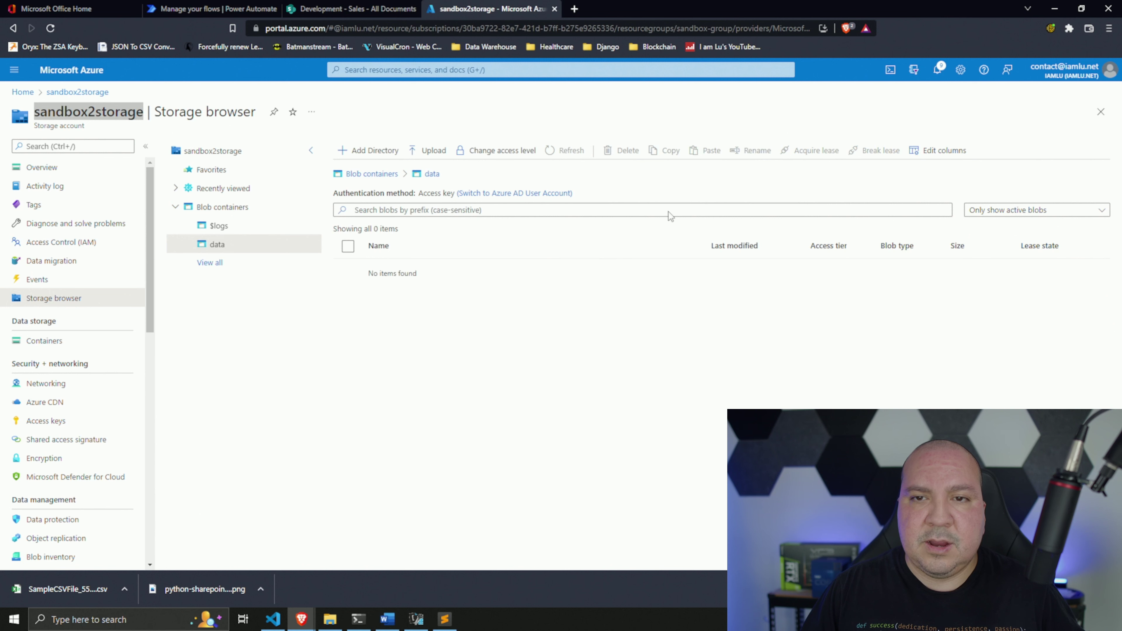
# Switch back to Power Automate and keep refreshing the flow's 28-day run history until the test run has finished.
pyautogui.click(221, 12)
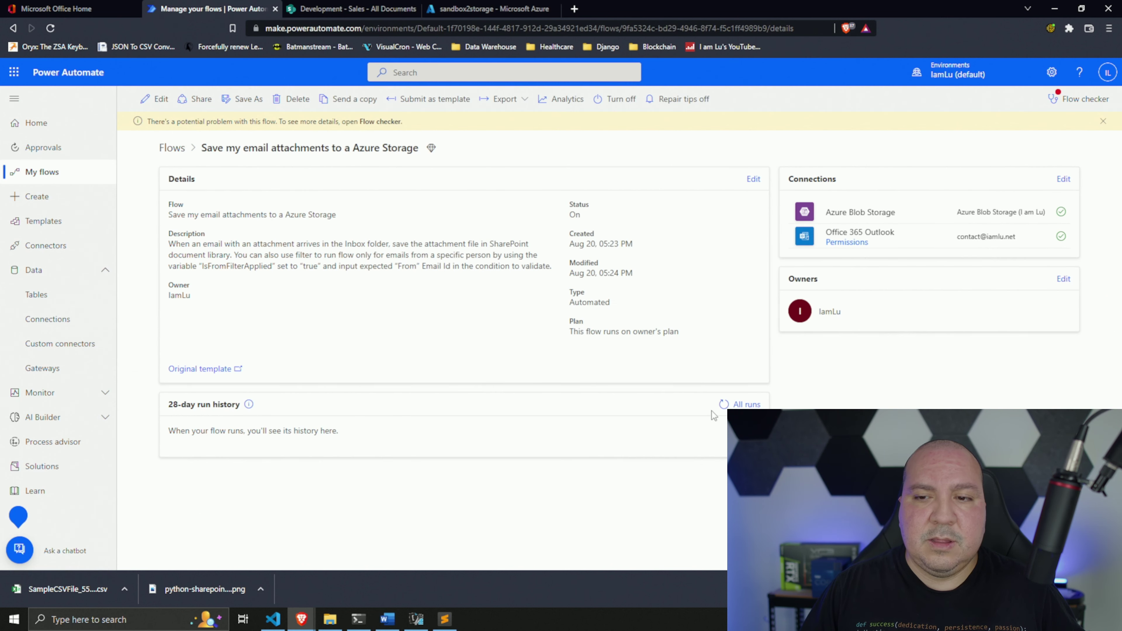
pyautogui.click(723, 404)
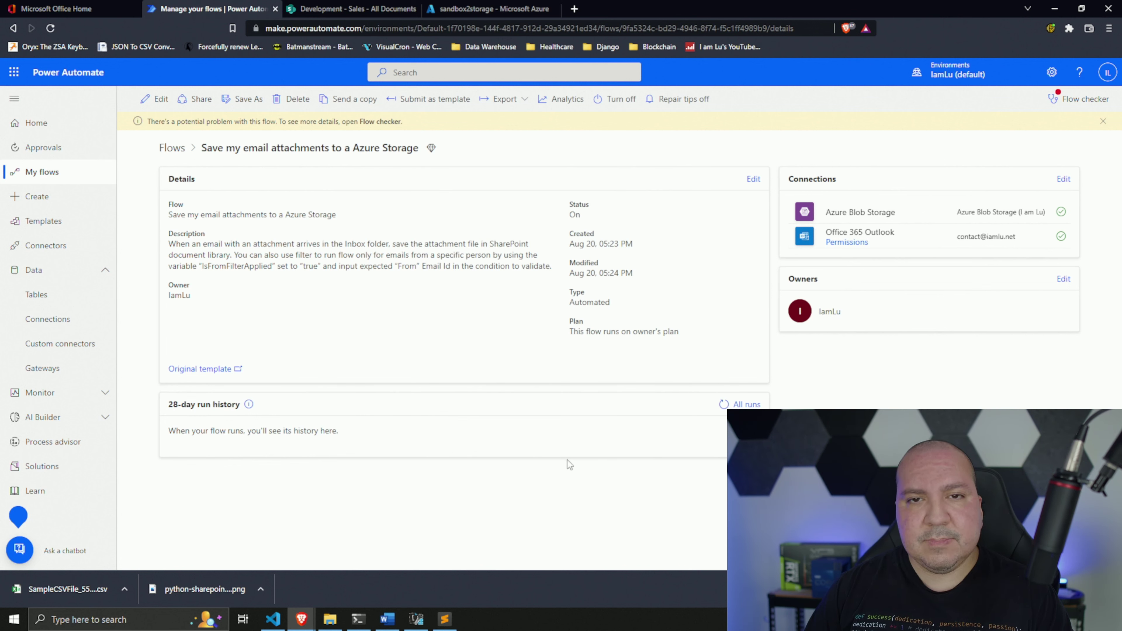
pyautogui.click(723, 405)
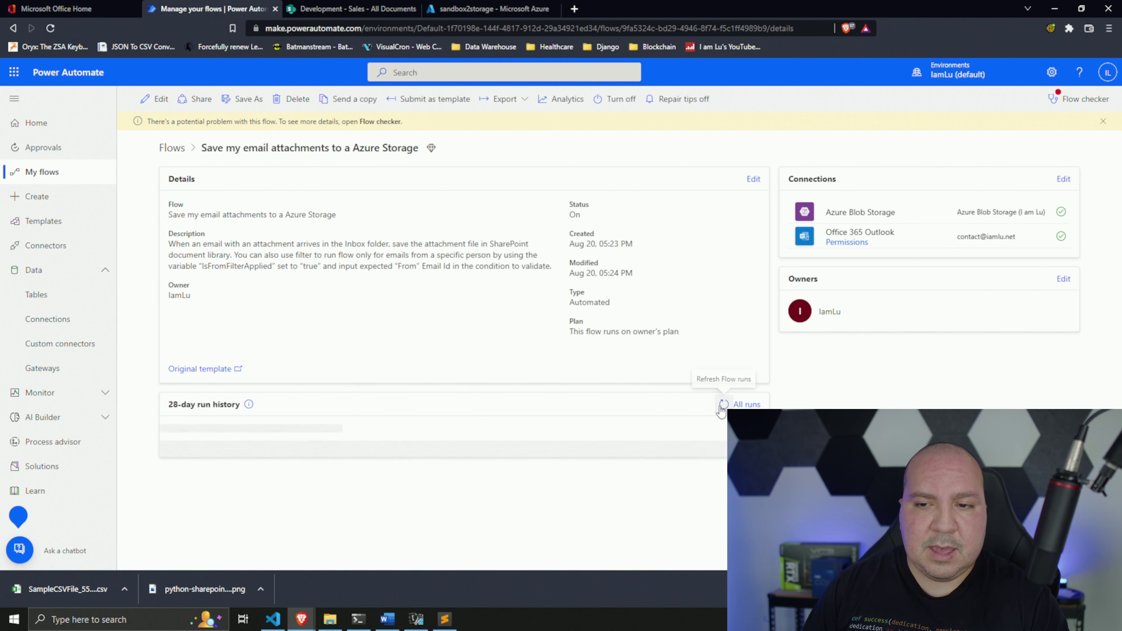
pyautogui.click(720, 407)
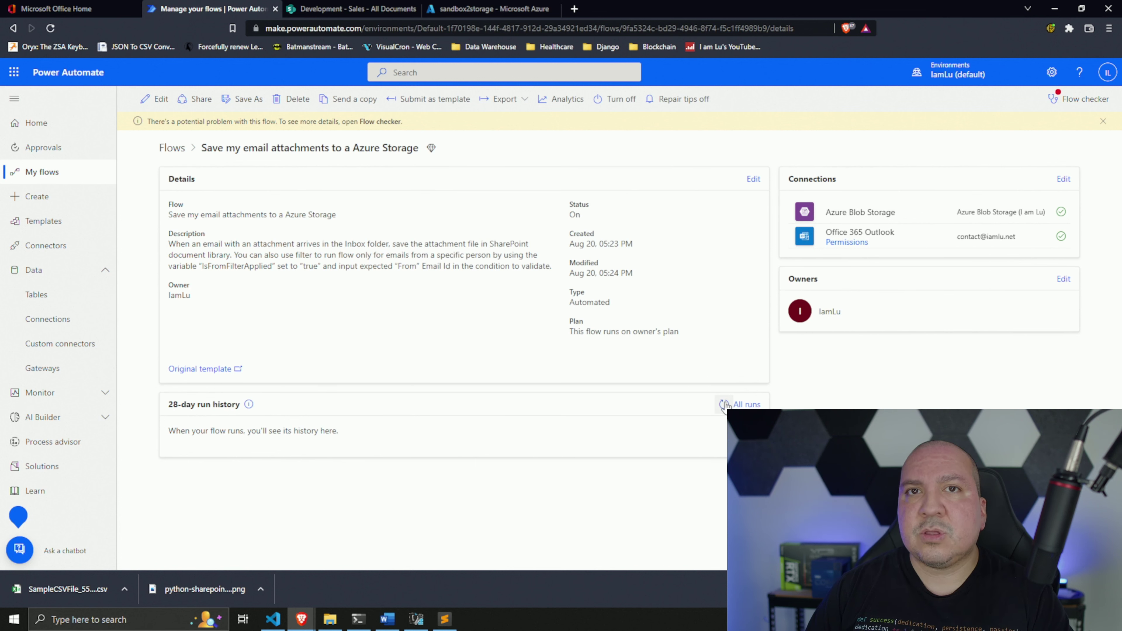
pyautogui.click(727, 402)
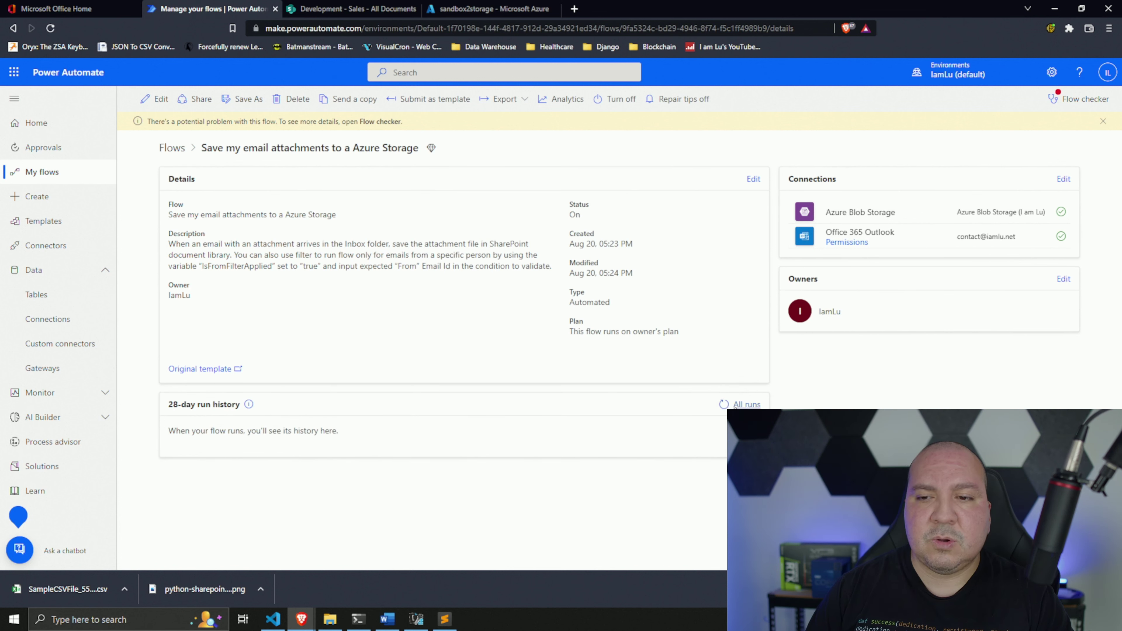
pyautogui.click(724, 406)
pyautogui.click(724, 411)
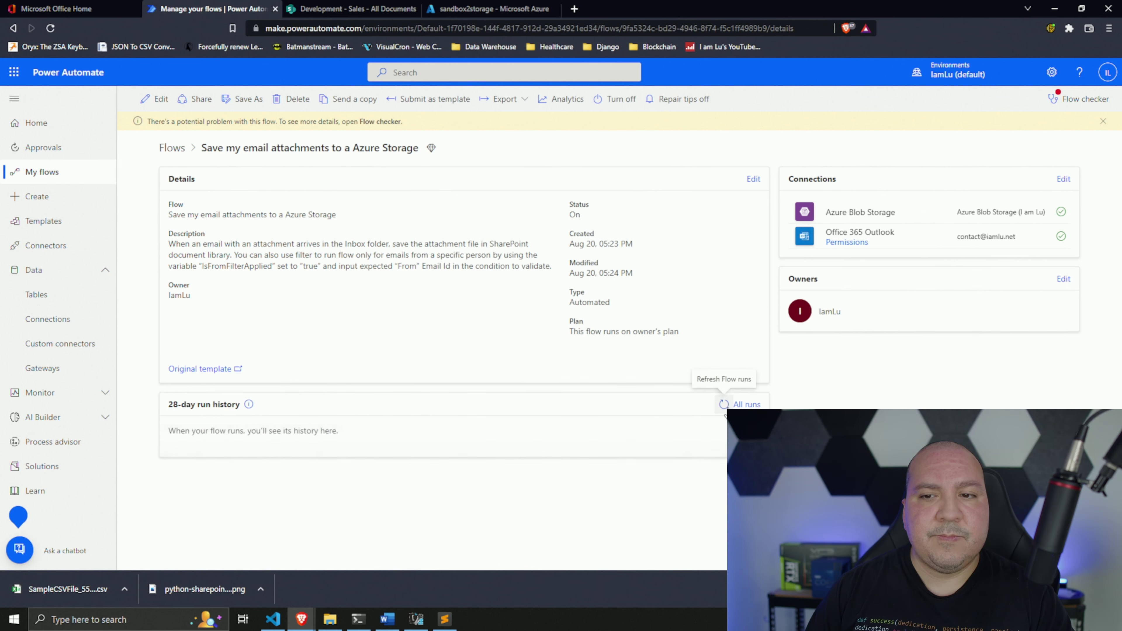
pyautogui.click(724, 411)
pyautogui.click(724, 413)
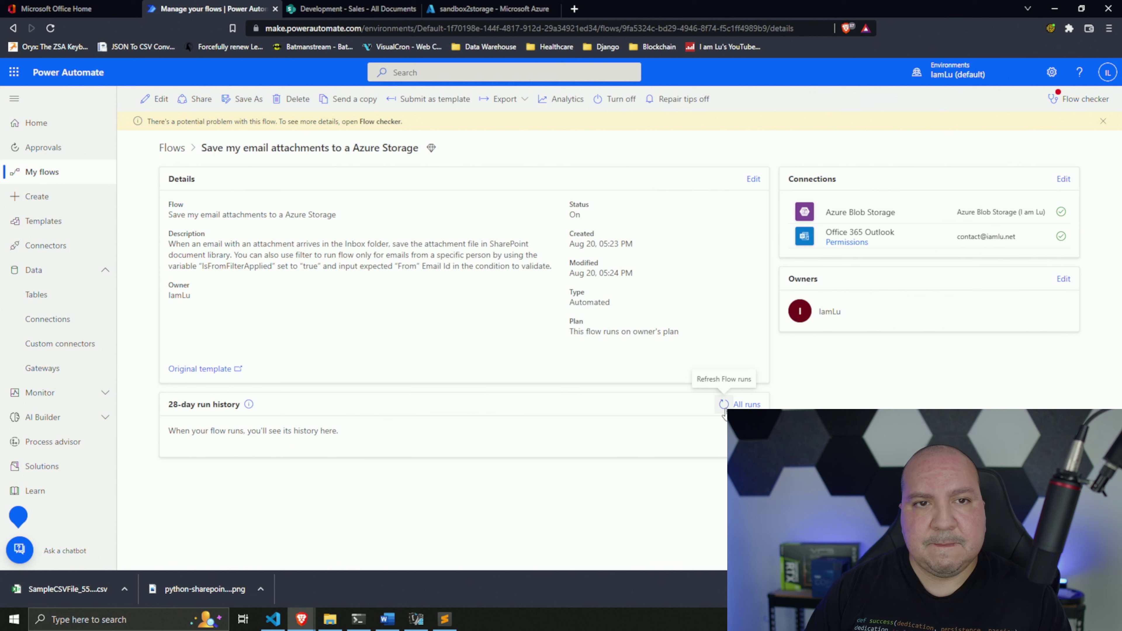
pyautogui.click(724, 411)
pyautogui.click(724, 412)
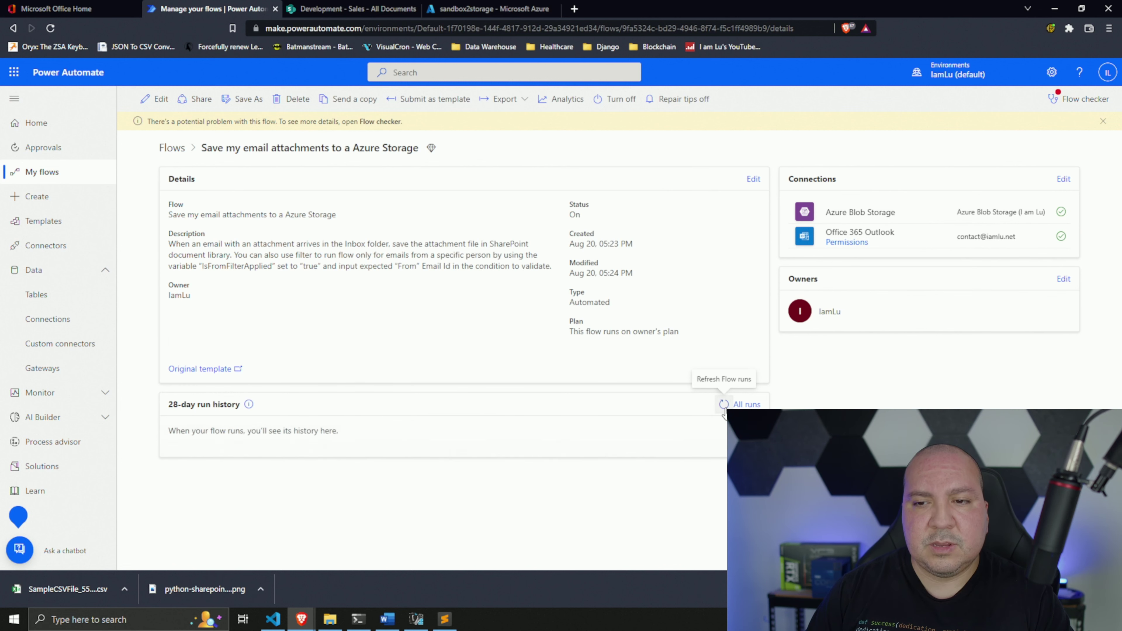
pyautogui.click(724, 411)
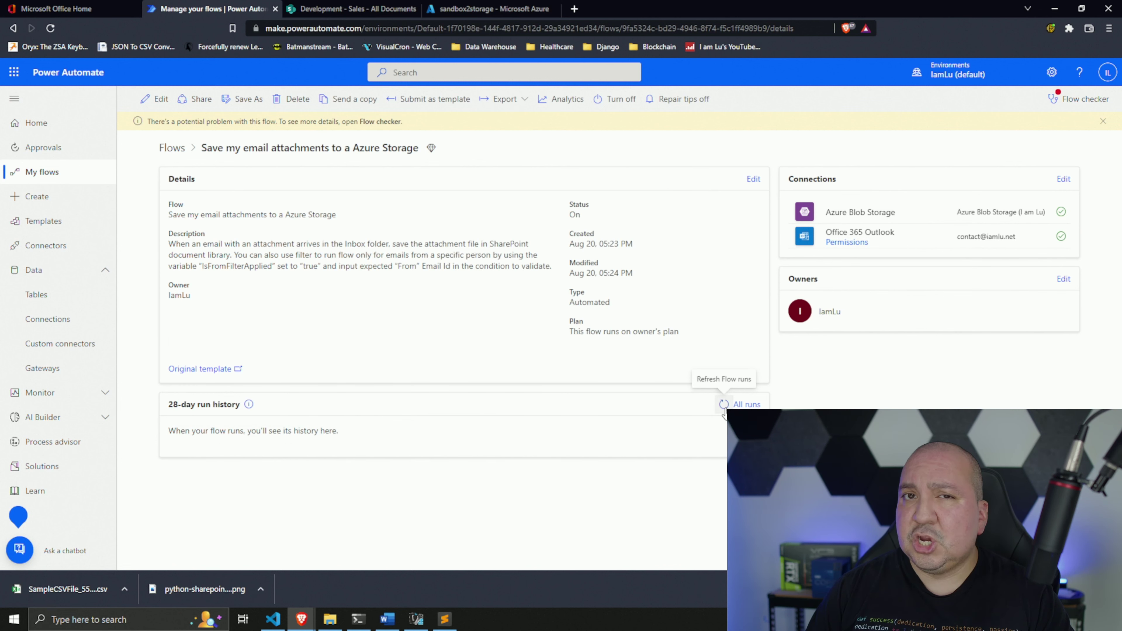
pyautogui.click(724, 411)
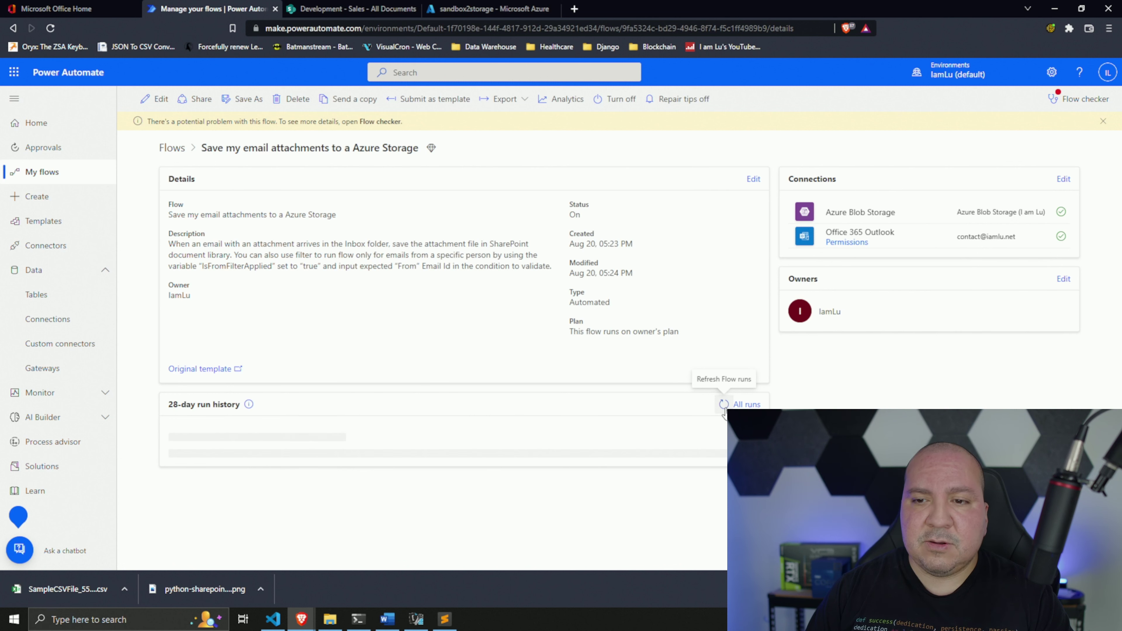
pyautogui.click(724, 411)
pyautogui.click(724, 411)
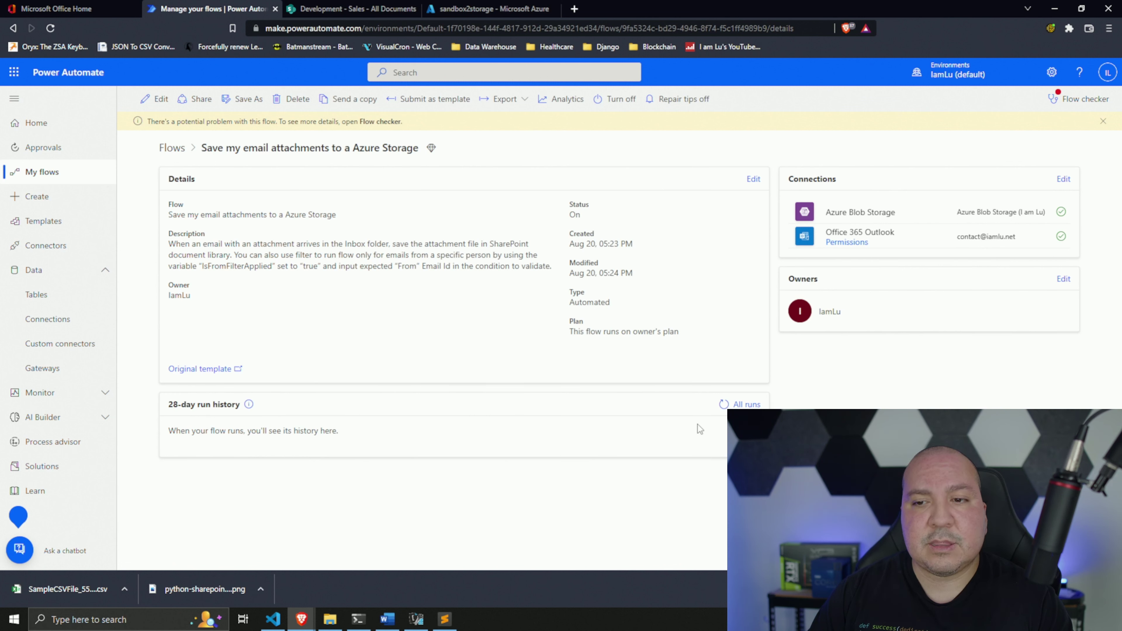
pyautogui.click(724, 403)
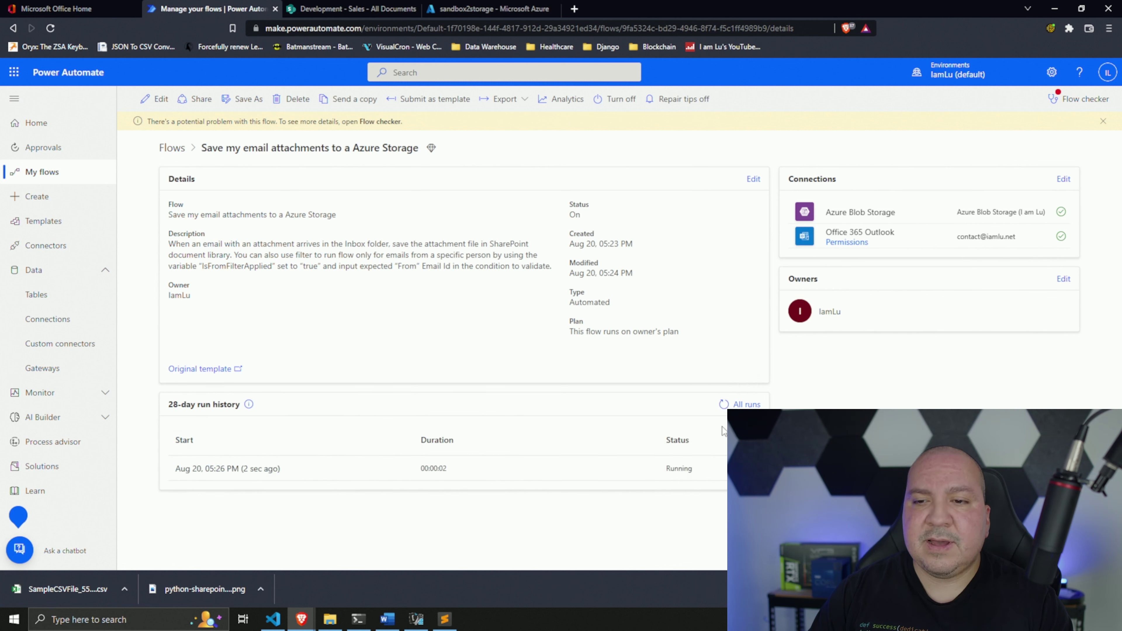
pyautogui.click(724, 403)
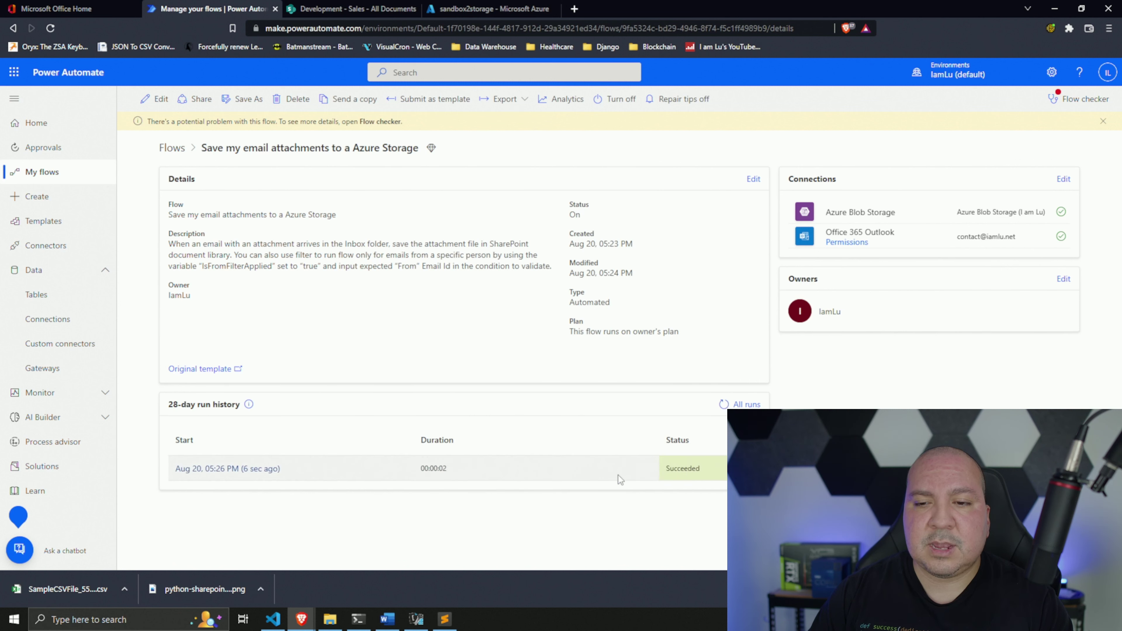
# Open the latest run and expand Apply to each Attachment on the email and Create blob (V2) to inspect the inputs and outputs.
pyautogui.click(264, 470)
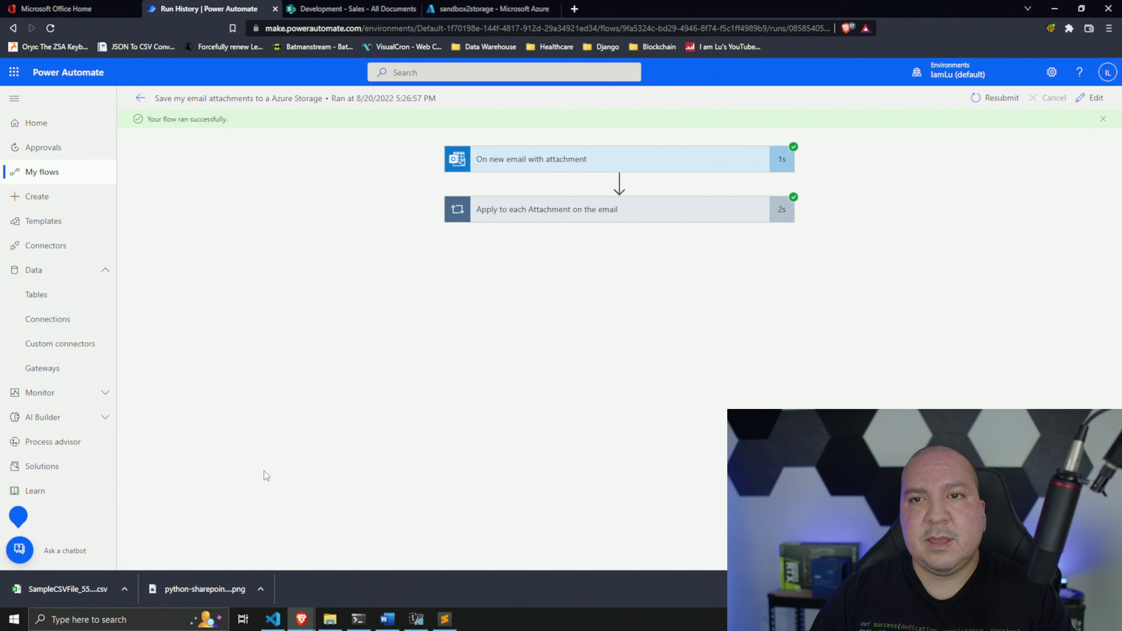
pyautogui.click(581, 220)
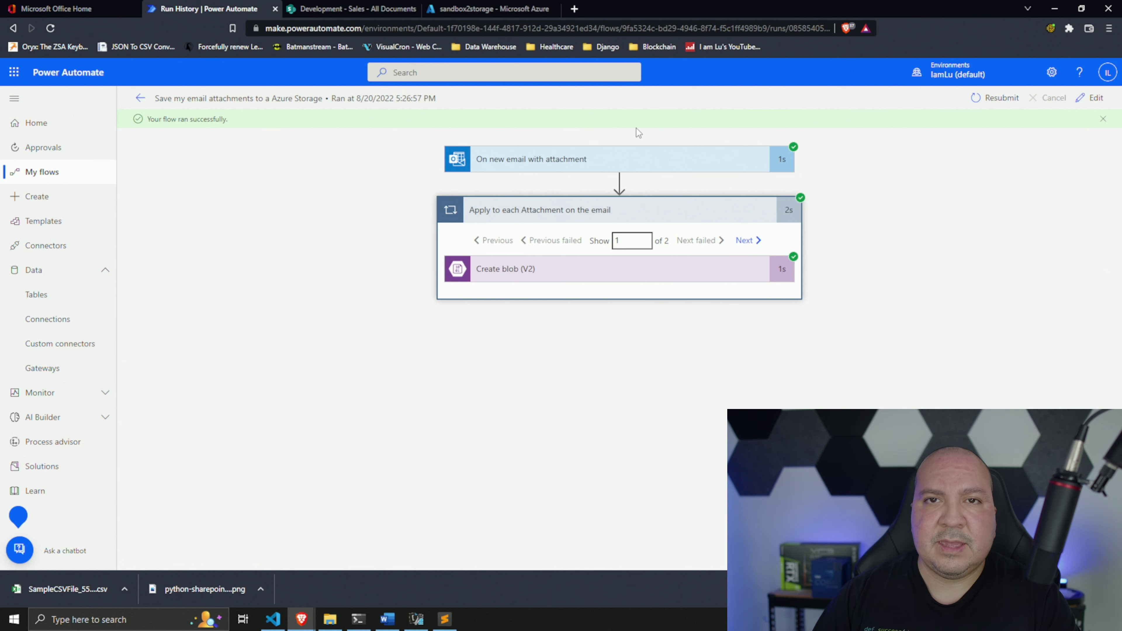
pyautogui.click(652, 278)
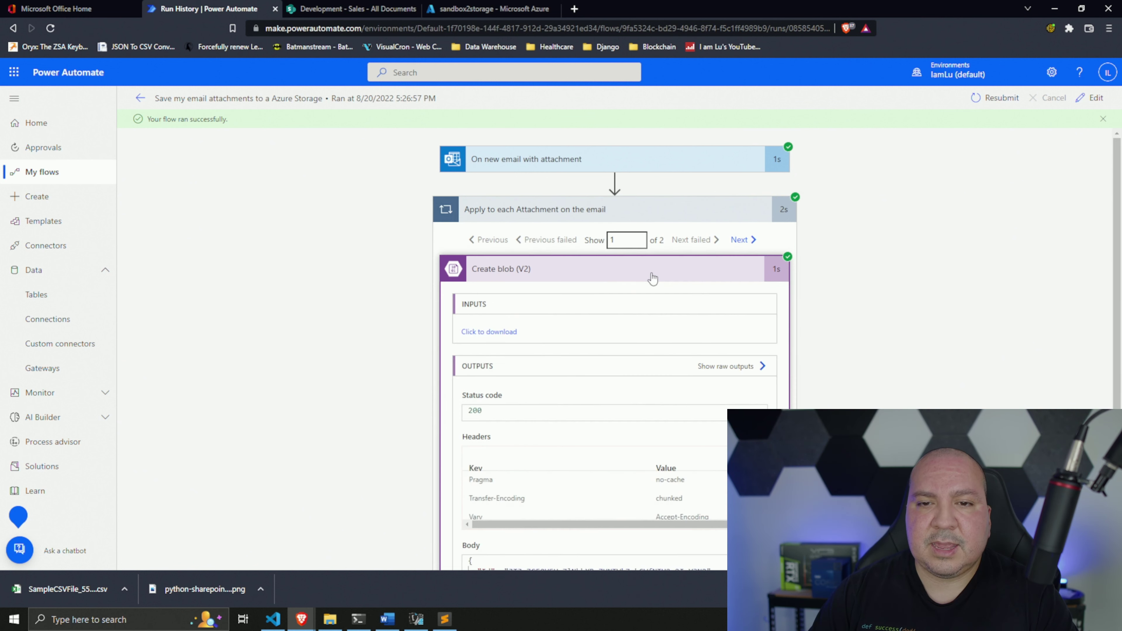
# Review the Create blob (V2) output body, then switch to the Azure portal and refresh the data container to check for the attachments.
pyautogui.scroll(-3, 514, 242)
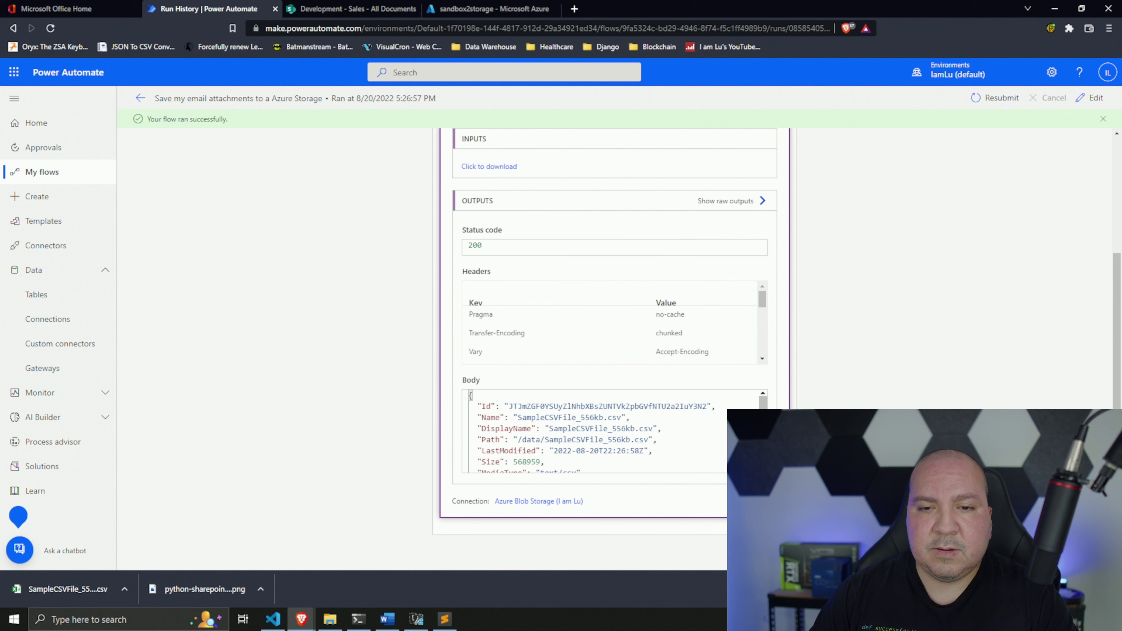
pyautogui.scroll(-2, 763, 402)
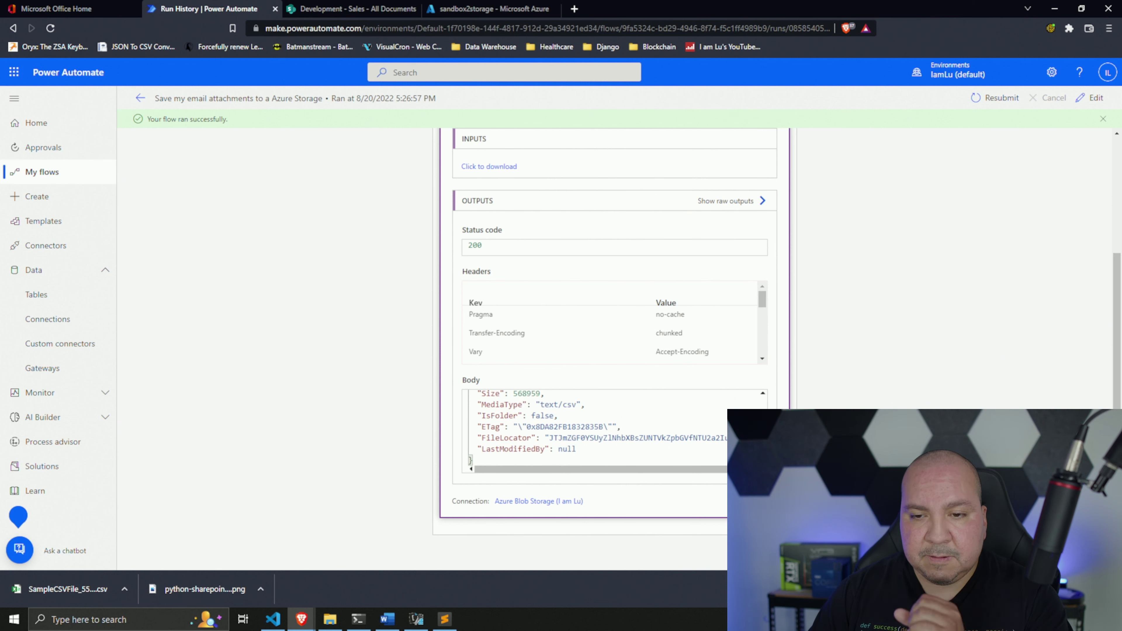
pyautogui.scroll(2, 618, 431)
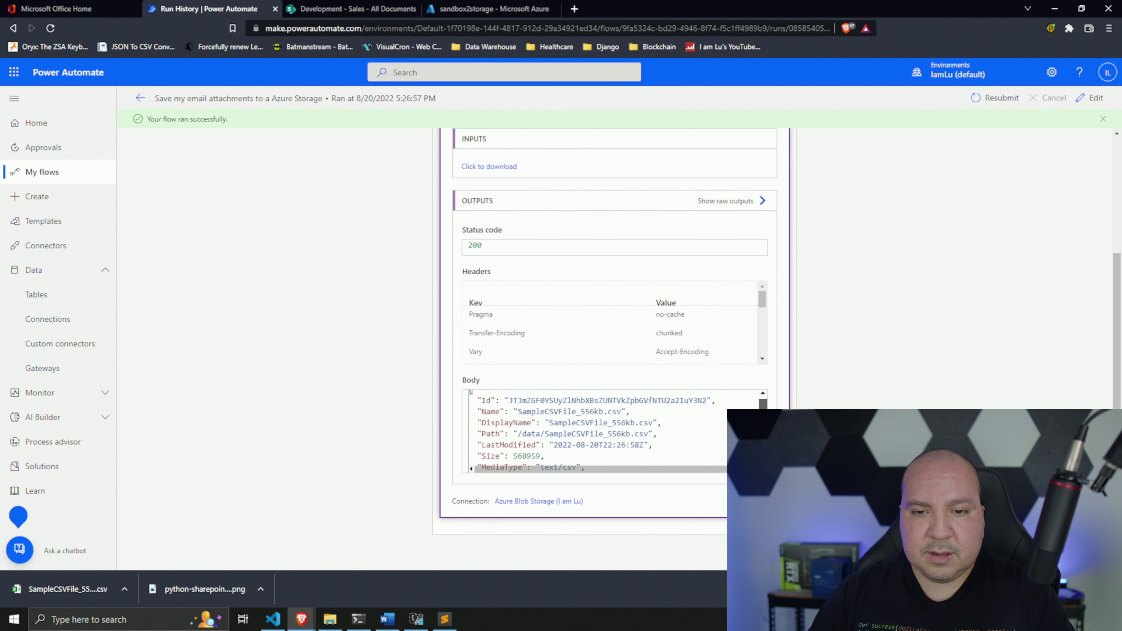
pyautogui.click(486, 9)
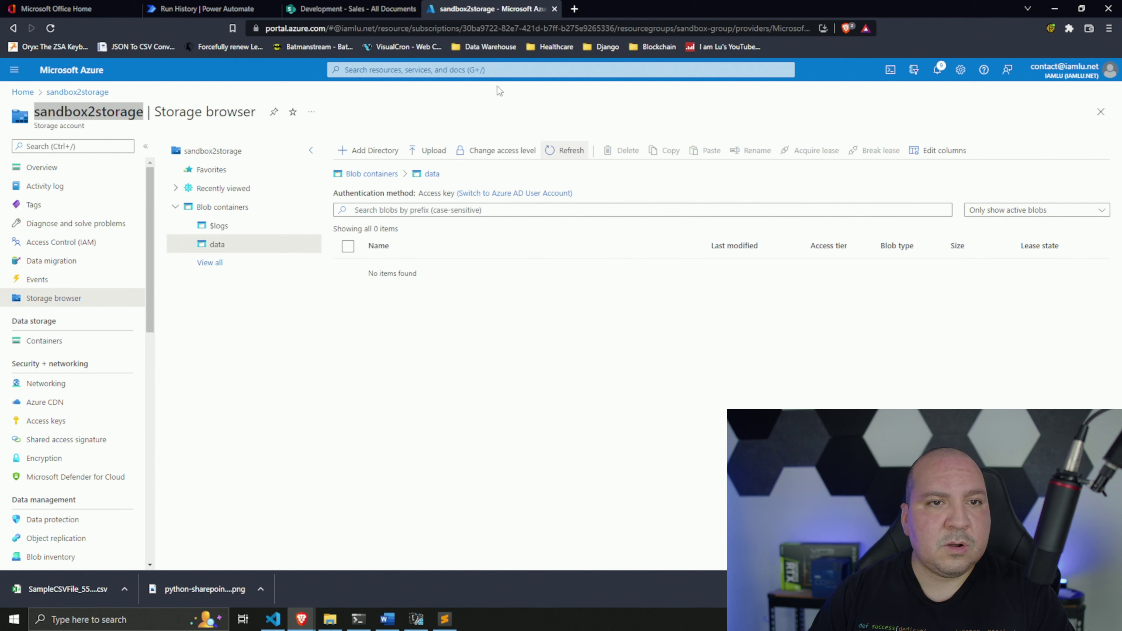
pyautogui.click(561, 155)
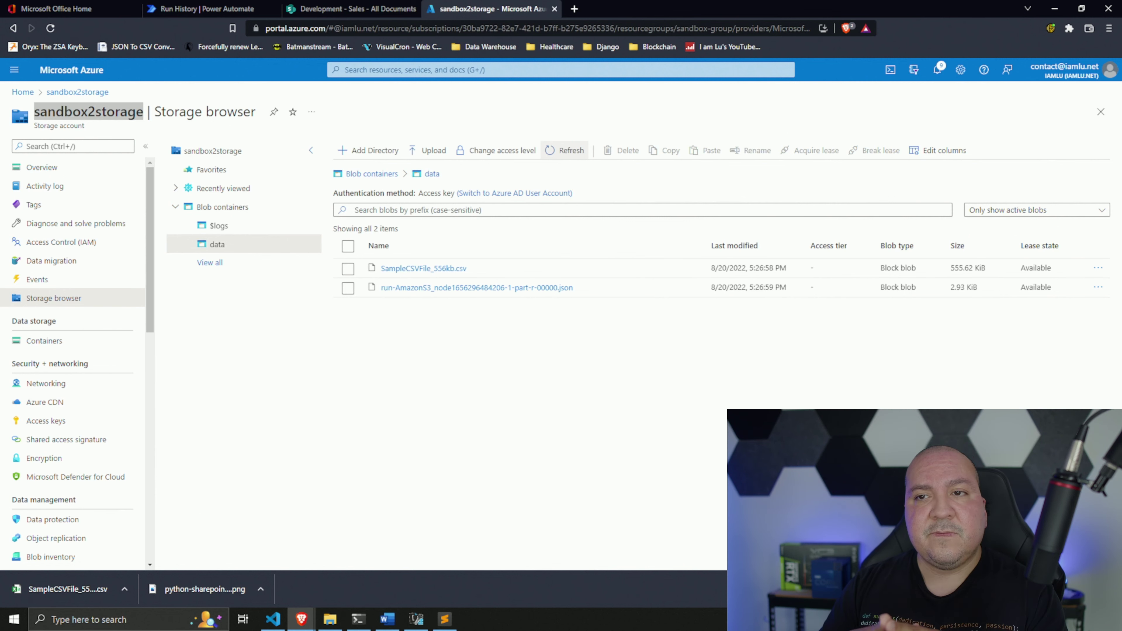
# Switch back to Power Automate, return from the run to the flow's details page, and turn the flow off.
pyautogui.click(179, 10)
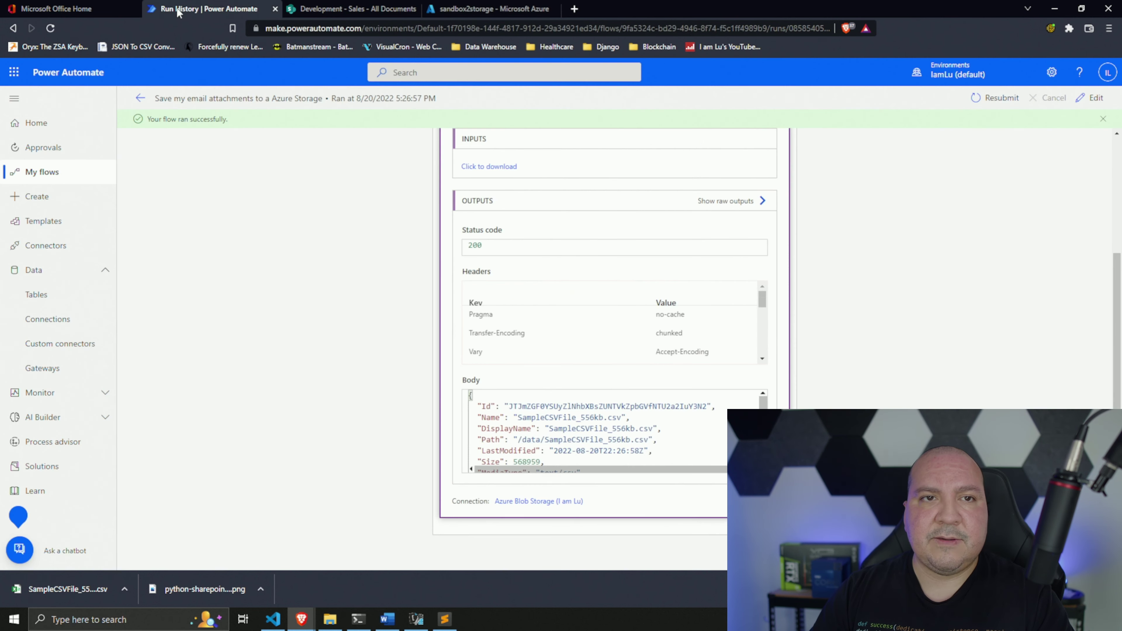
pyautogui.scroll(5, 389, 215)
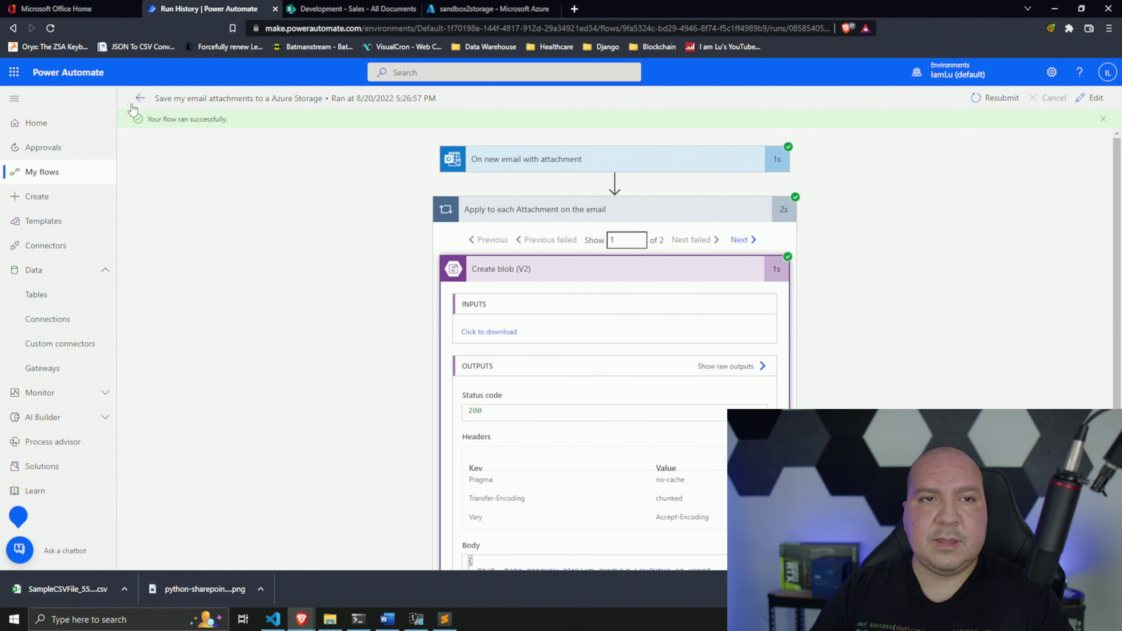
pyautogui.click(140, 99)
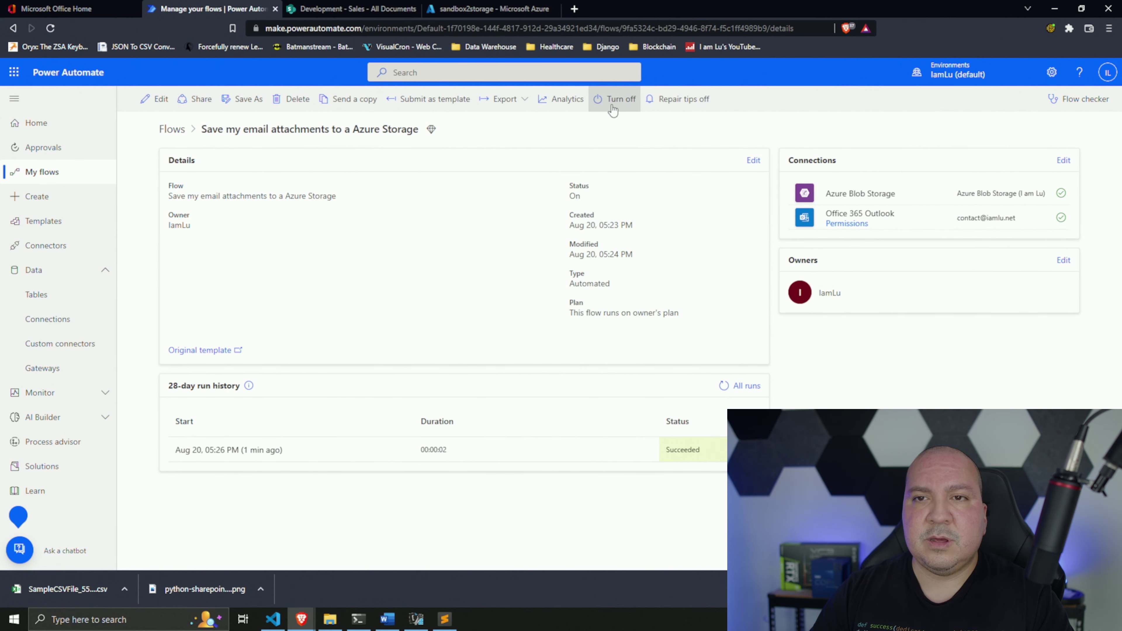
pyautogui.click(613, 99)
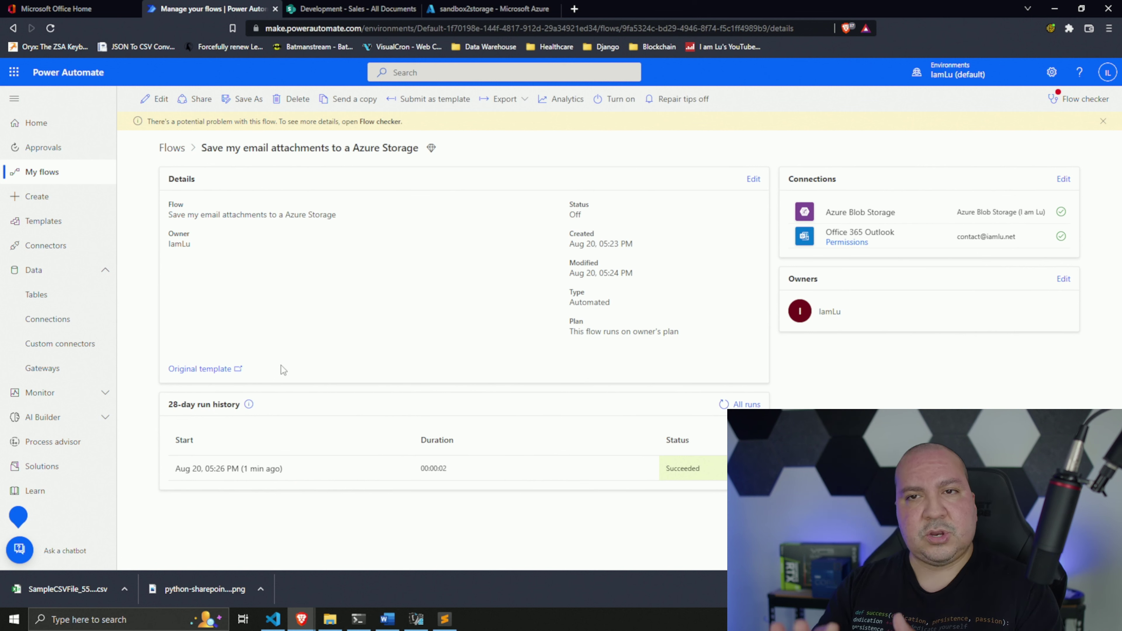